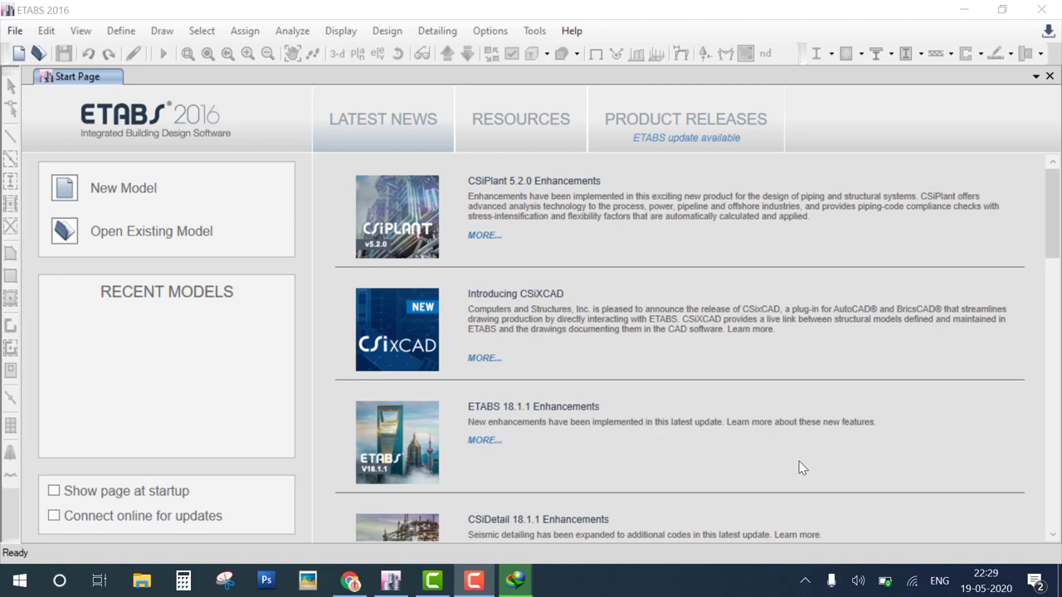
Annotate the start page's news area, model options, menus and drawing tools, then clear the marks.
mouse_move(329, 98)
mouse_down()
mouse_move(352, 256)
mouse_move(1051, 509)
mouse_up()
drag(1045, 403, 406, 111)
drag(39, 154, 236, 211)
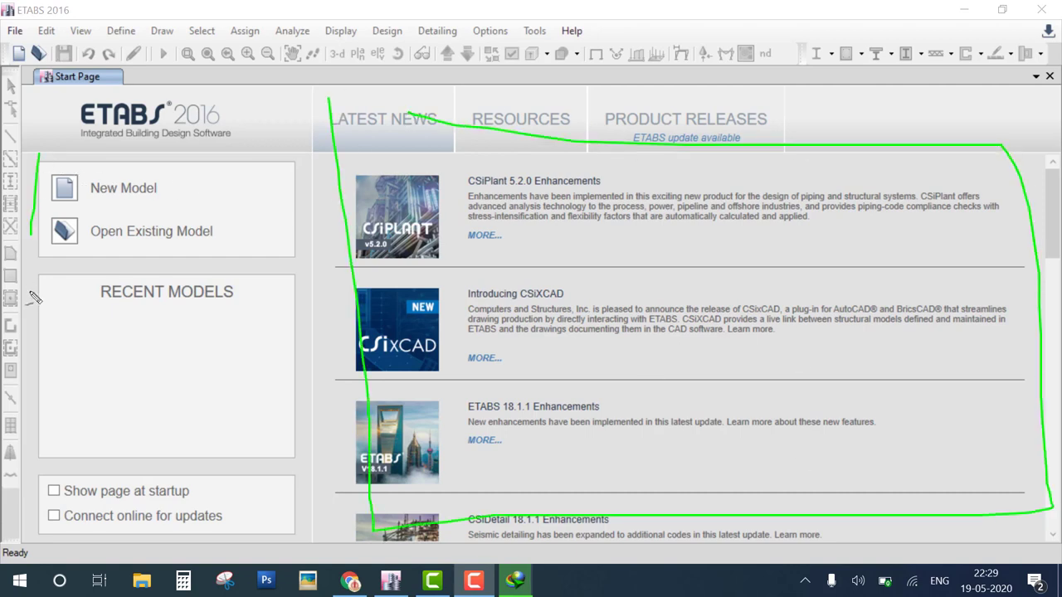
drag(223, 135, 58, 134)
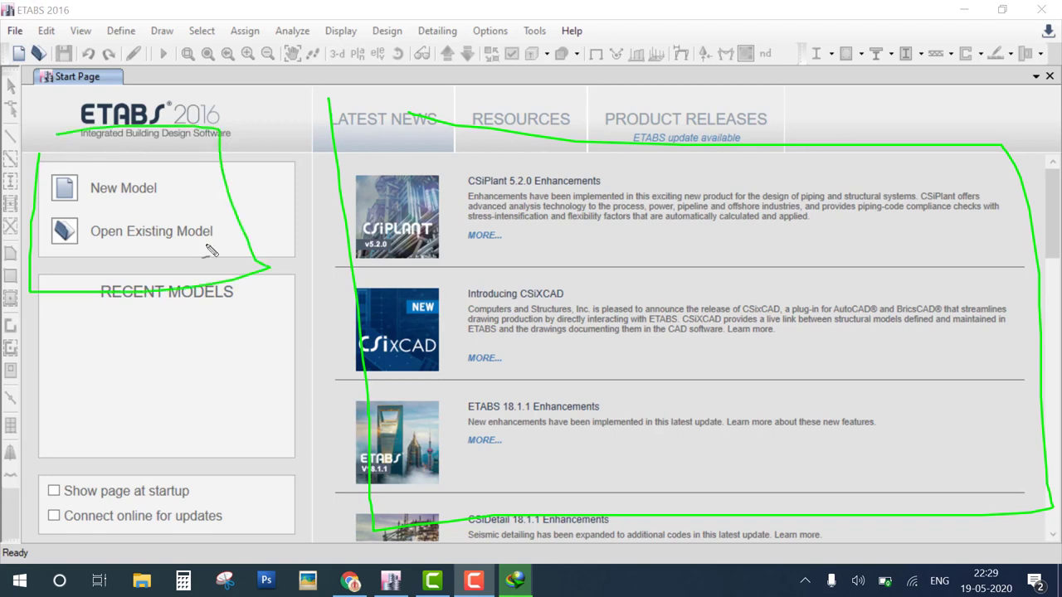
mouse_move(219, 491)
mouse_down()
mouse_move(256, 544)
mouse_move(249, 490)
mouse_up()
mouse_move(178, 466)
mouse_down()
mouse_move(234, 474)
mouse_move(485, 324)
mouse_move(483, 362)
mouse_move(420, 297)
mouse_up()
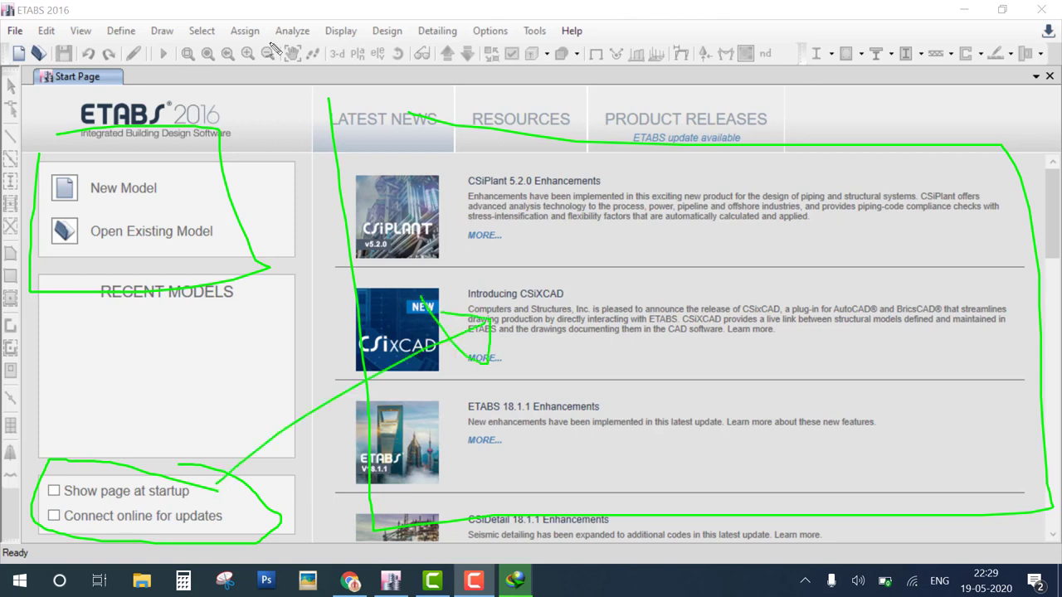
mouse_move(278, 27)
mouse_down()
mouse_move(53, 31)
mouse_move(197, 27)
mouse_up()
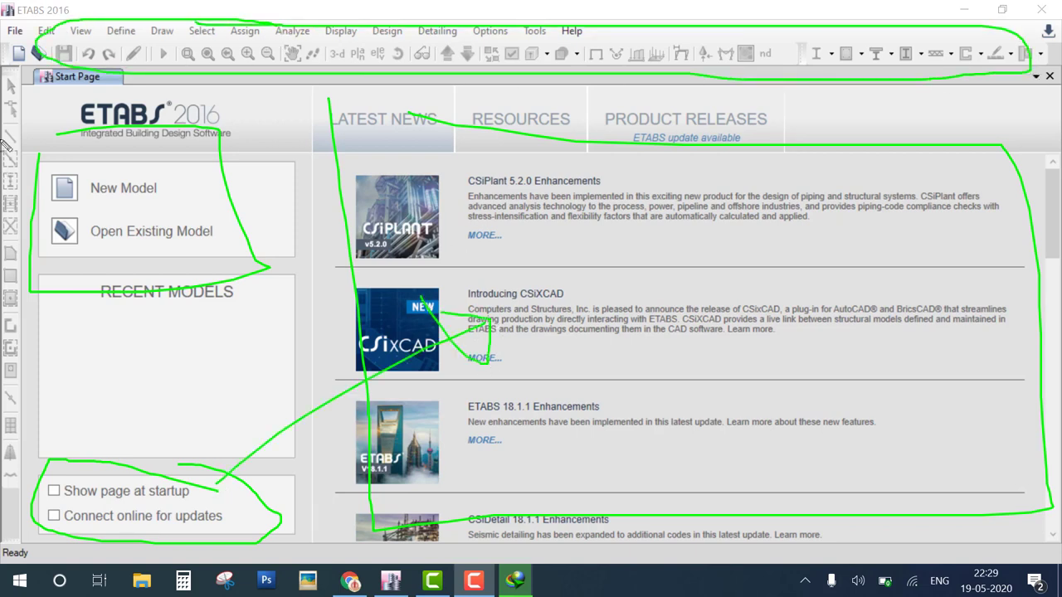
drag(25, 98, 18, 457)
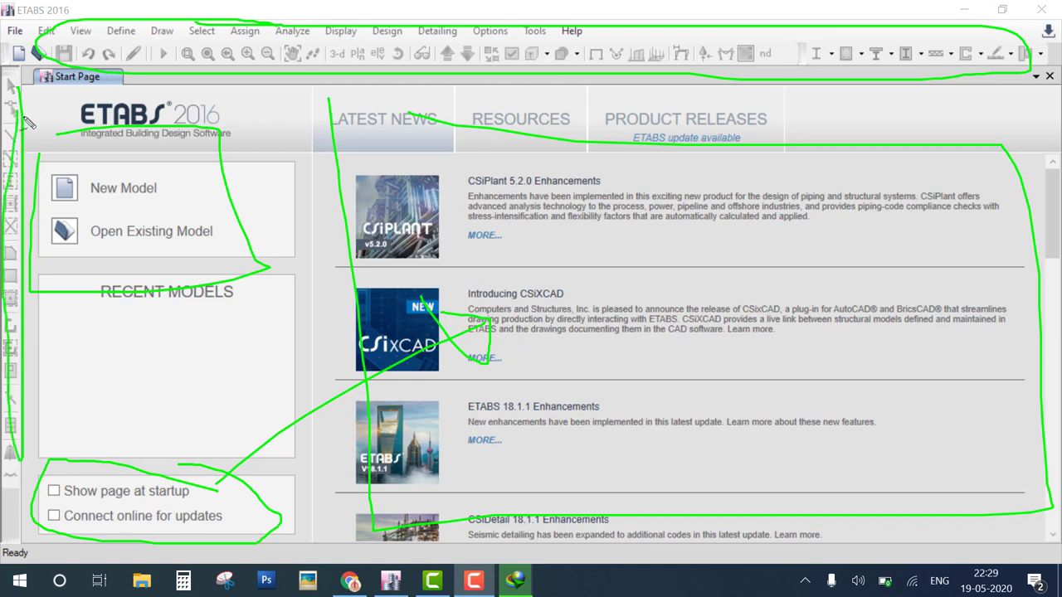
key(Escape)
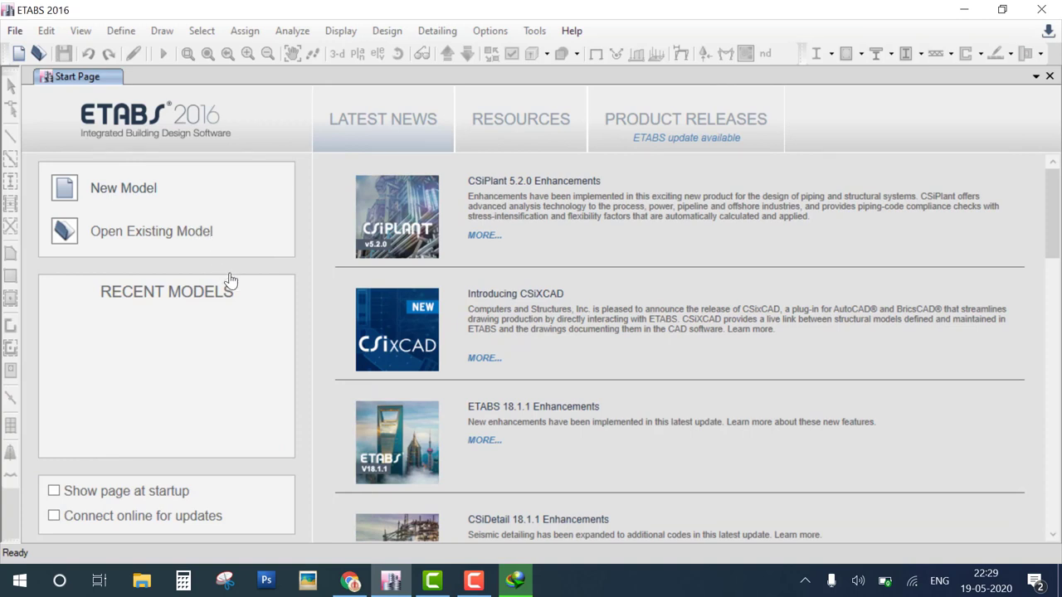
Try Open Existing Model, dismiss the download popup, and start a new model with Ctrl+N.
click(149, 231)
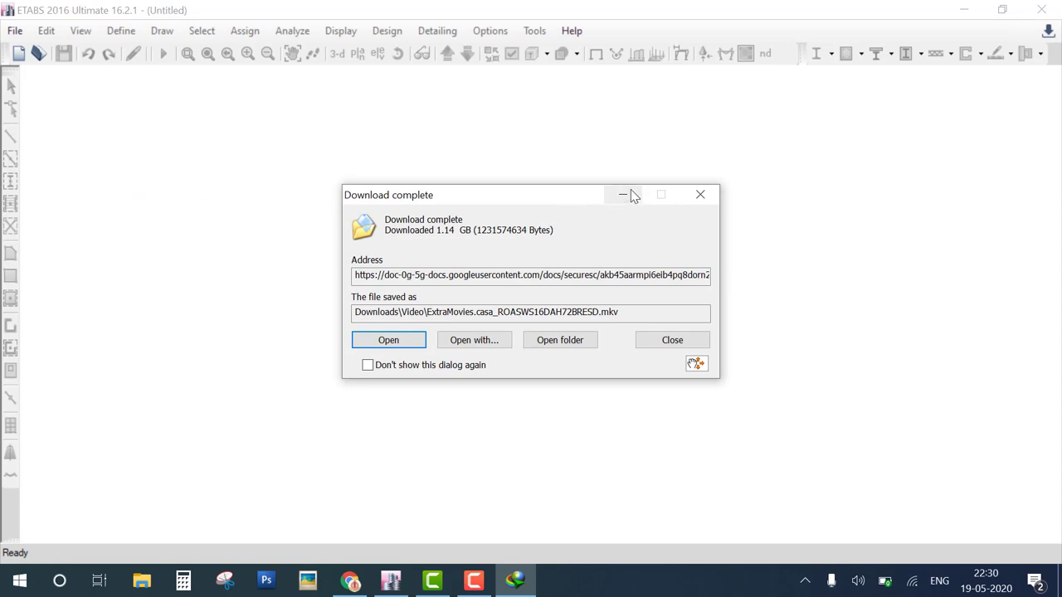
click(627, 194)
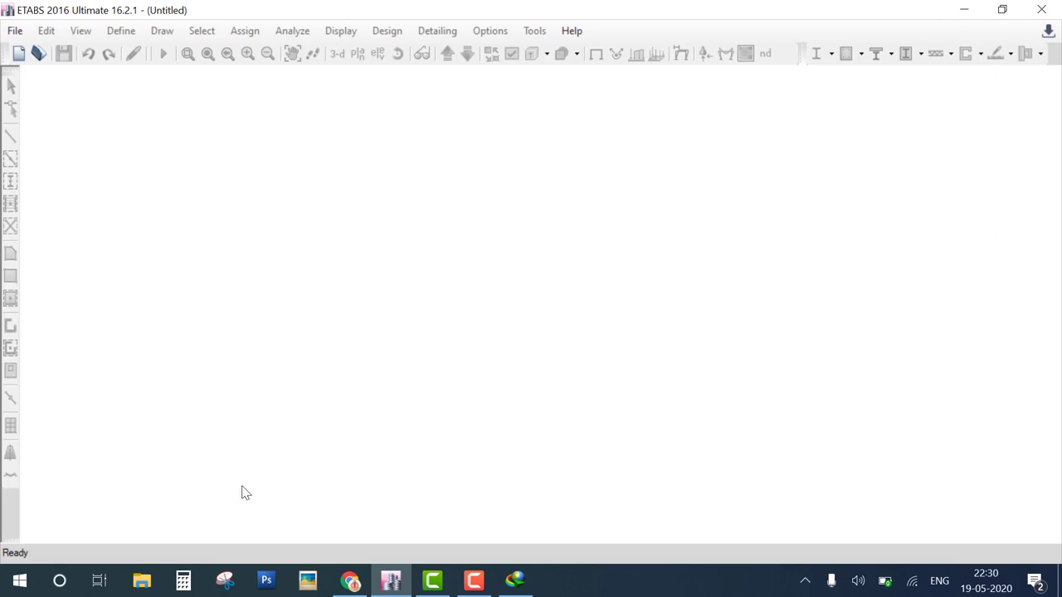
key(ctrl+n)
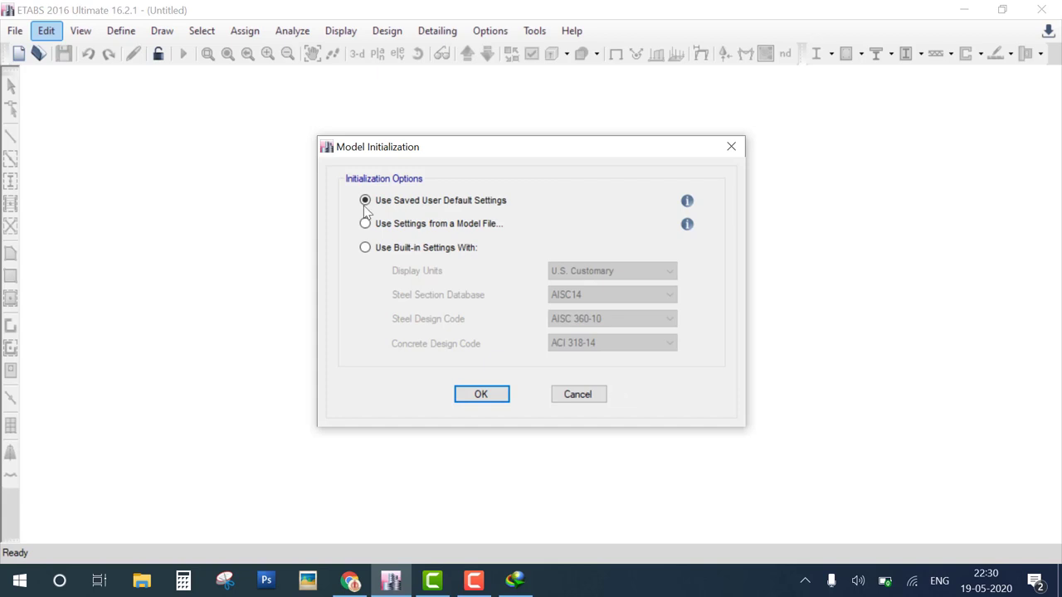
mouse_move(312, 131)
mouse_down()
mouse_move(767, 429)
mouse_move(274, 109)
mouse_up()
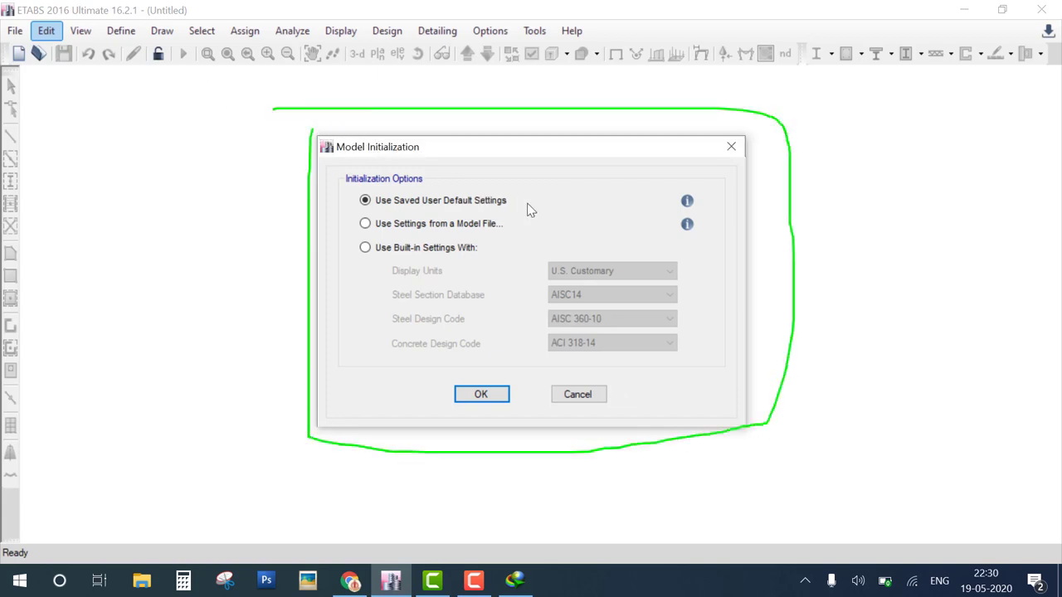
drag(515, 199, 570, 174)
drag(511, 220, 620, 187)
drag(483, 248, 587, 235)
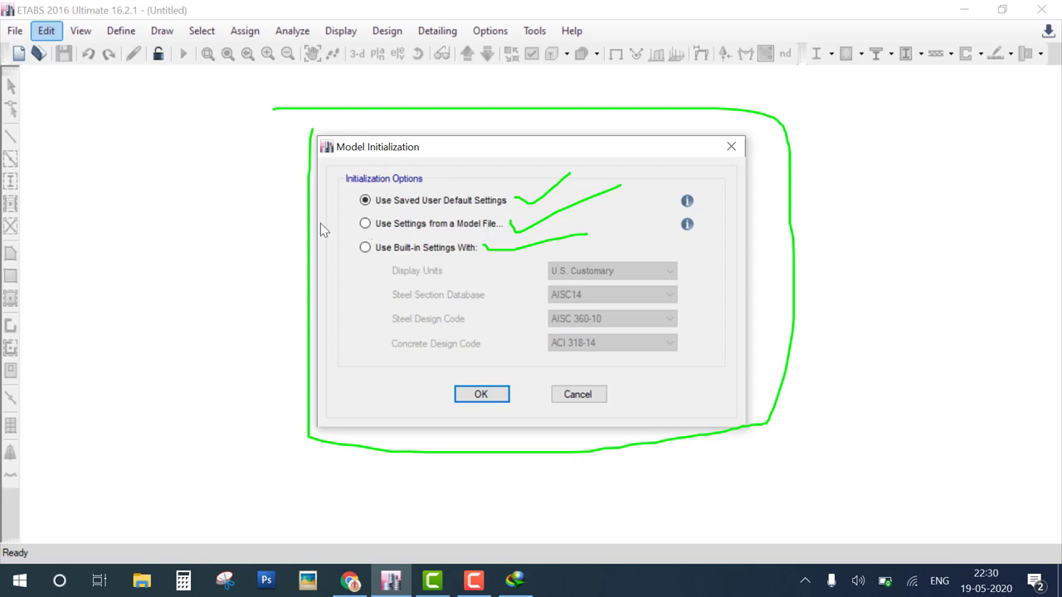
mouse_move(360, 221)
mouse_down()
mouse_move(380, 234)
mouse_move(401, 229)
mouse_up()
Use built-in settings: Metric SI units, Indian sections, IS 800:2007 steel and IS 456:2000 concrete.
click(366, 248)
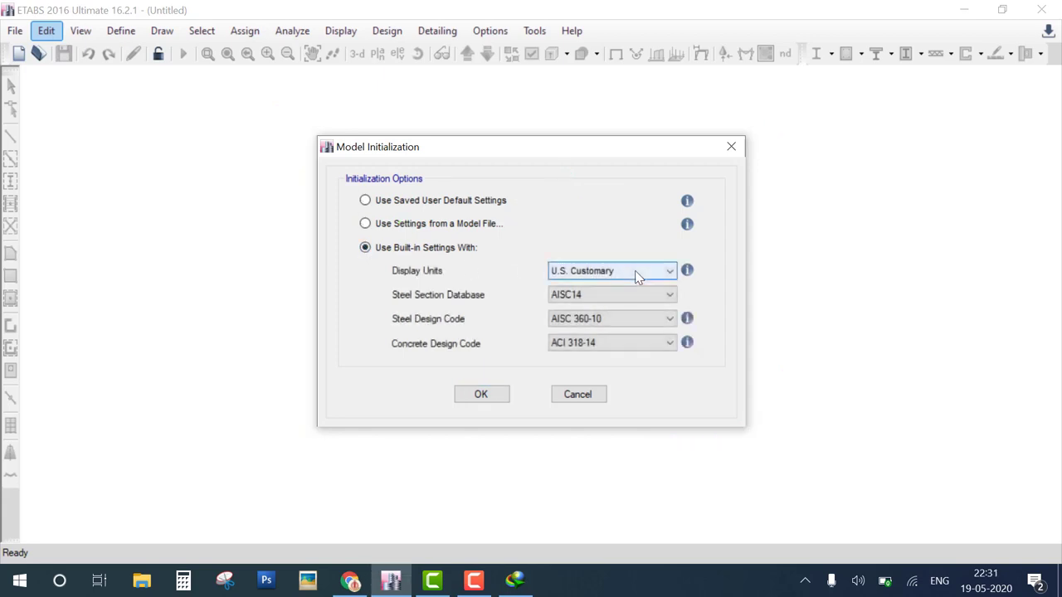
click(635, 271)
click(606, 298)
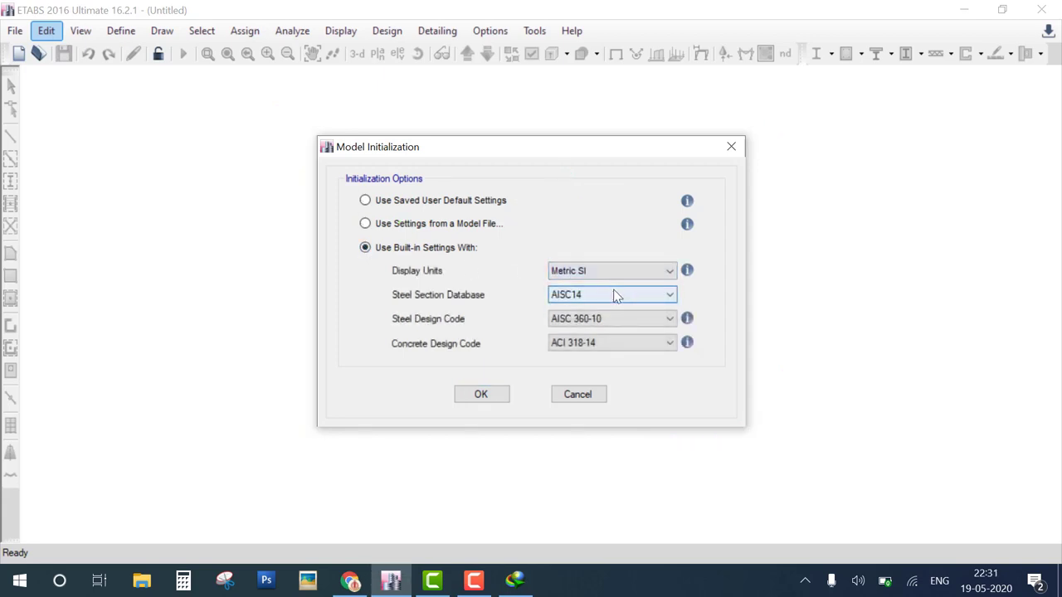
click(616, 296)
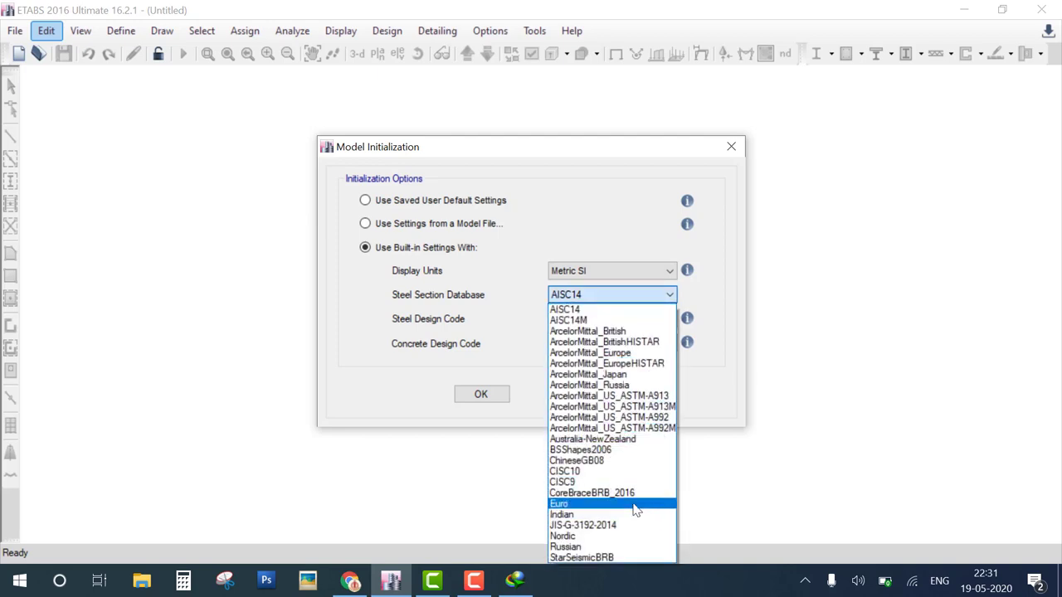
click(588, 515)
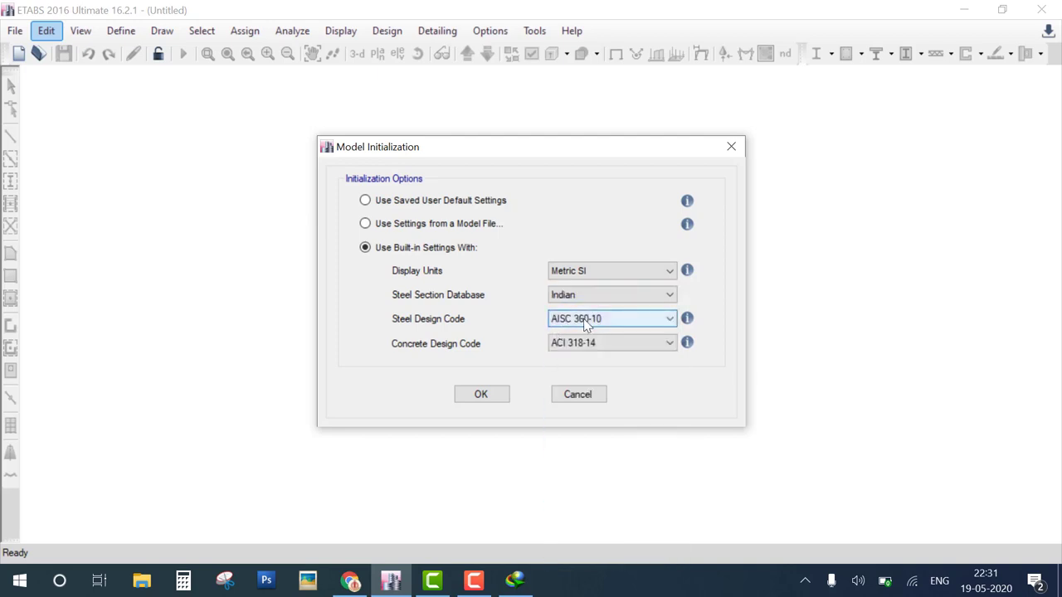
click(591, 321)
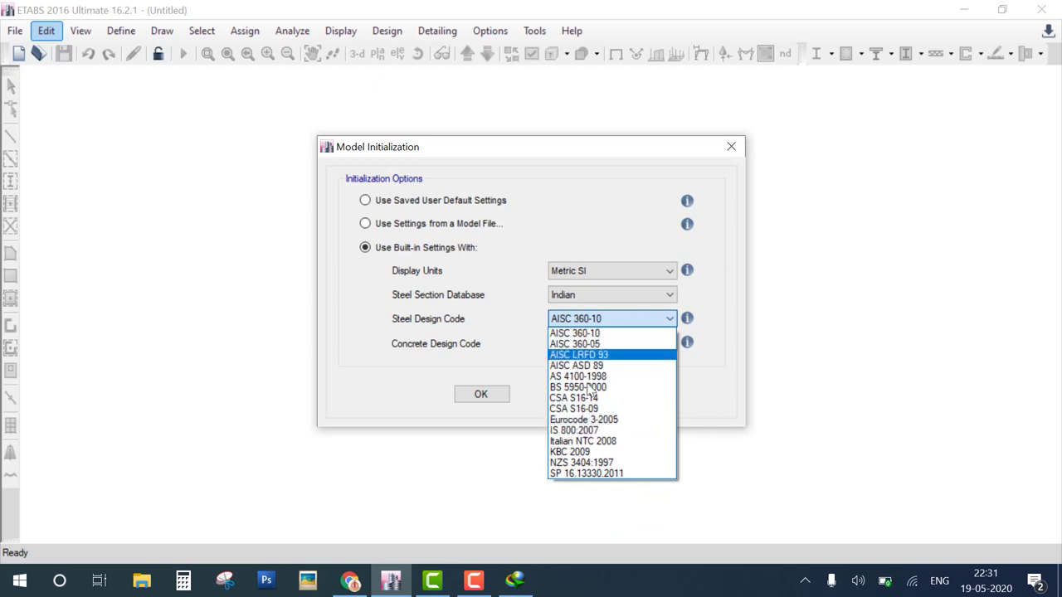
click(586, 433)
click(592, 345)
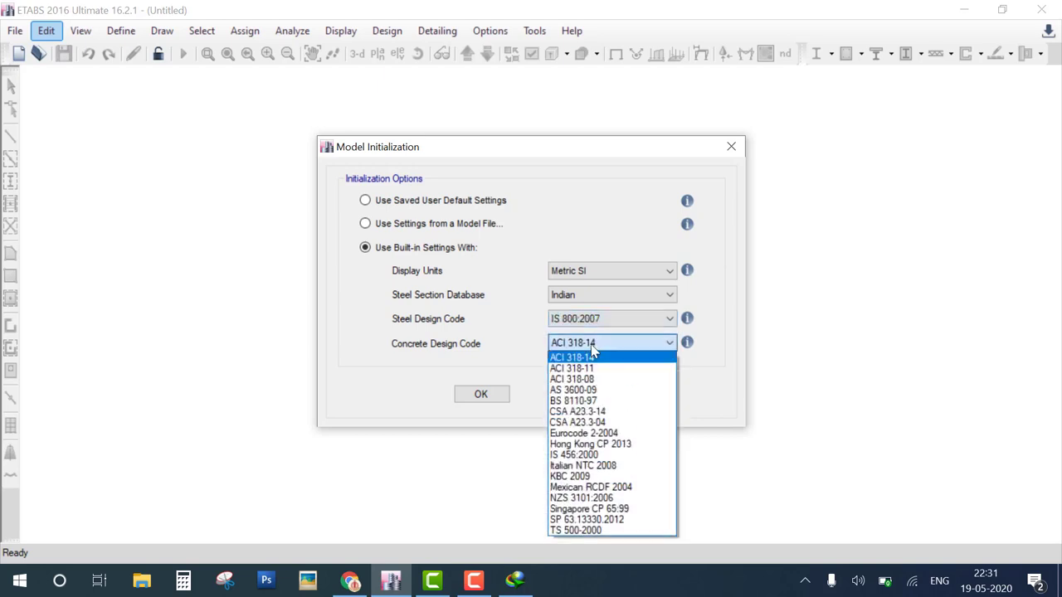
click(583, 456)
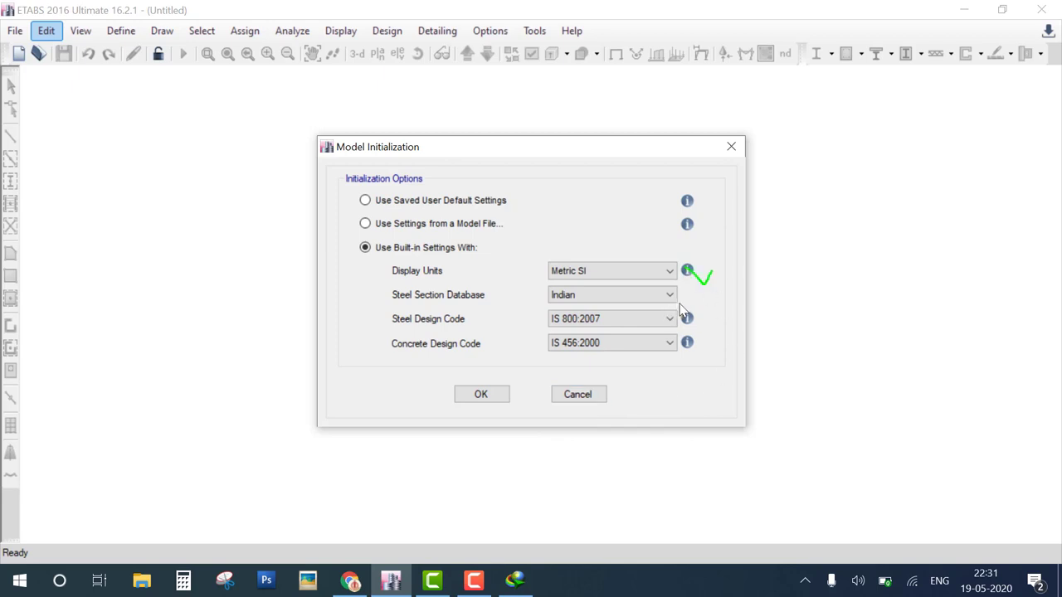
click(478, 397)
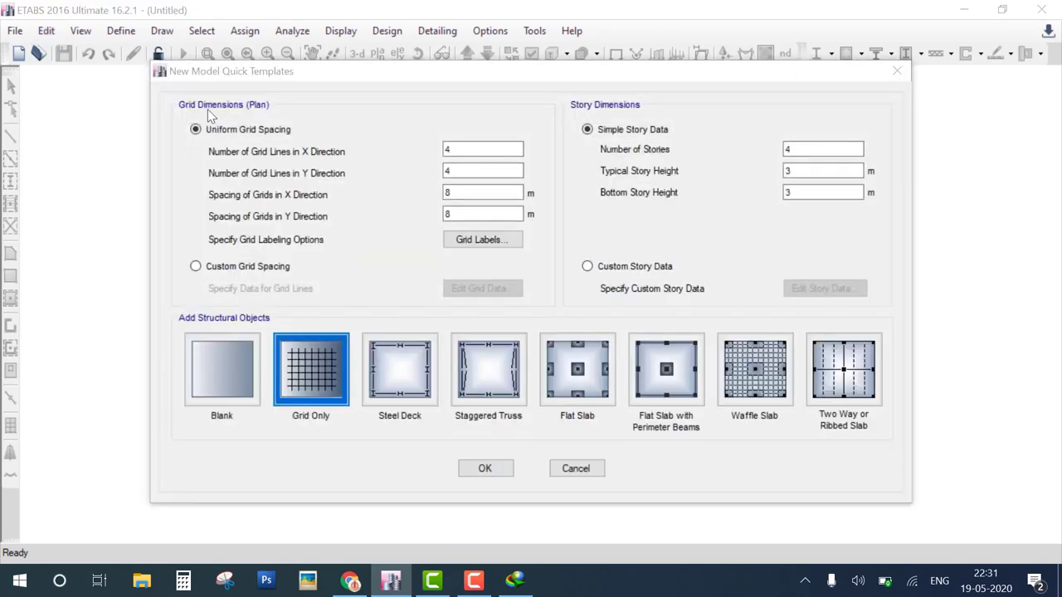
Outline the Quick Templates window and its Grid Dimensions group with the screen pen.
drag(154, 69, 169, 369)
mouse_move(171, 413)
mouse_down()
mouse_move(438, 481)
mouse_move(901, 403)
mouse_move(894, 76)
mouse_move(184, 86)
mouse_up()
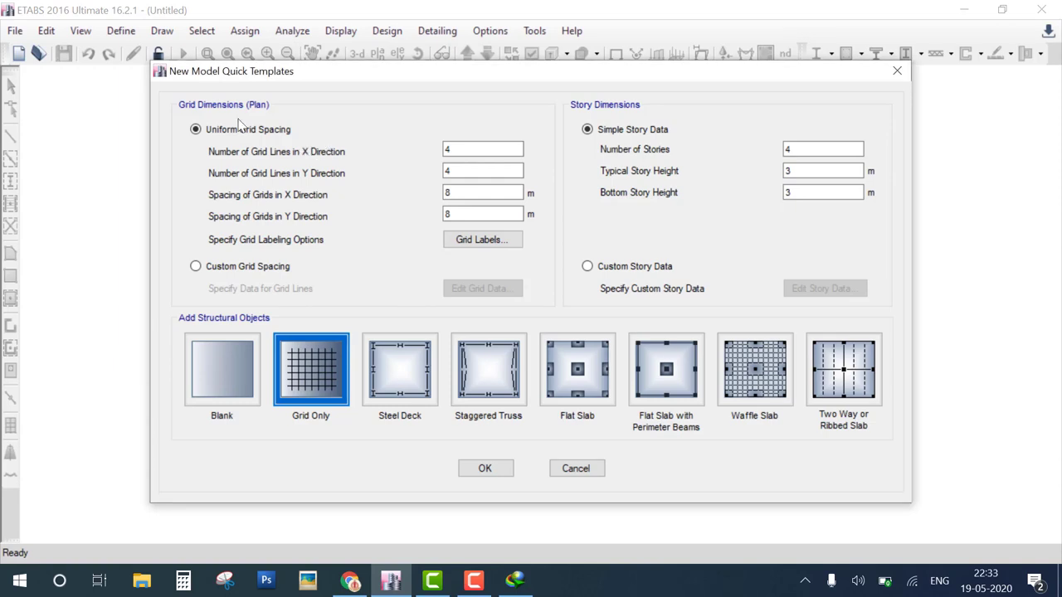
mouse_move(174, 101)
mouse_down()
mouse_move(178, 303)
mouse_move(461, 315)
mouse_move(571, 259)
mouse_move(533, 93)
mouse_move(178, 105)
mouse_up()
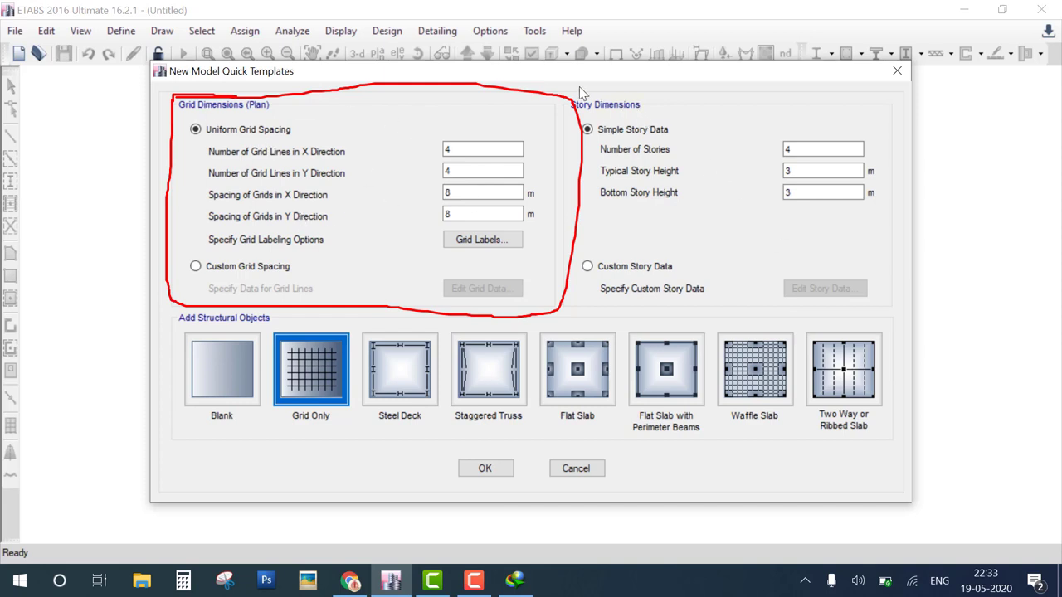
mouse_move(579, 87)
mouse_down()
mouse_move(848, 242)
mouse_move(526, 96)
mouse_up()
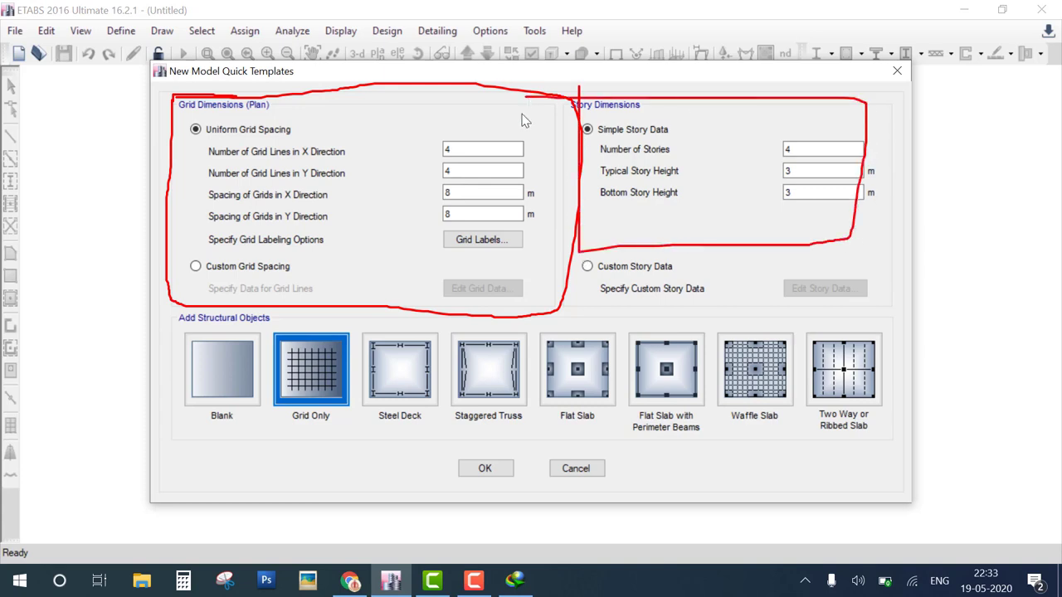
mouse_move(188, 266)
mouse_down()
mouse_move(186, 296)
mouse_move(183, 259)
mouse_up()
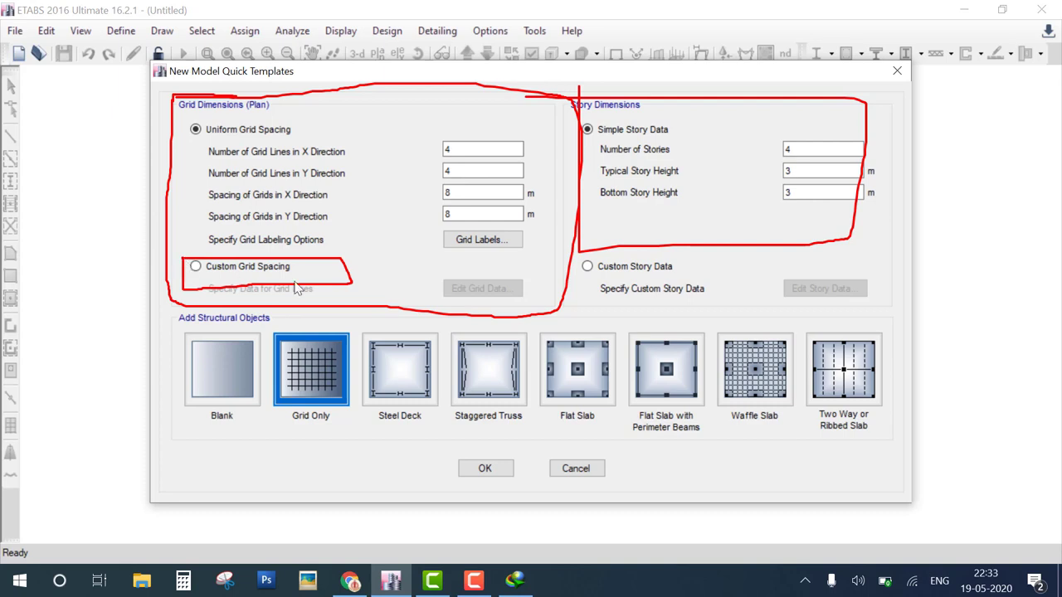
drag(366, 268, 413, 245)
drag(575, 254, 592, 253)
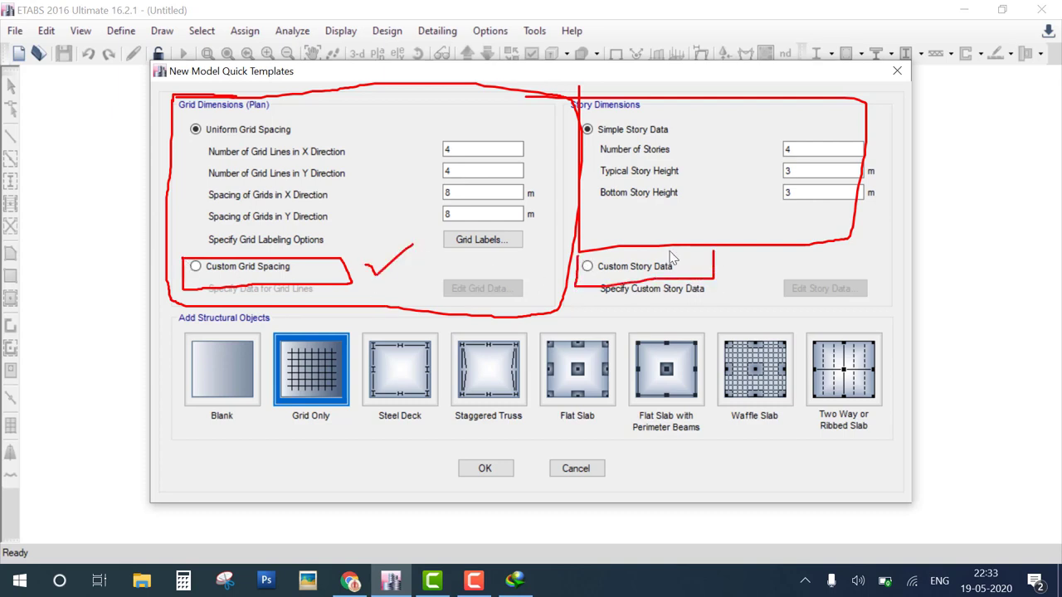
drag(745, 265, 778, 245)
mouse_move(173, 330)
mouse_down()
mouse_move(185, 452)
mouse_move(470, 334)
mouse_move(178, 343)
mouse_move(218, 375)
mouse_up()
drag(251, 343, 265, 320)
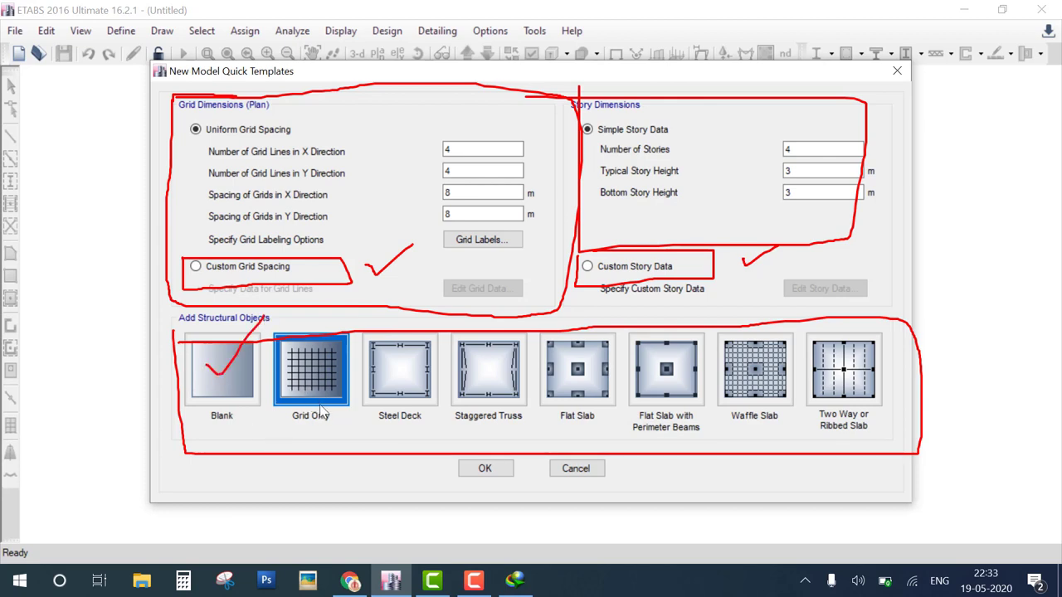
drag(300, 378, 342, 357)
mouse_move(403, 378)
mouse_down()
mouse_move(410, 392)
mouse_move(434, 353)
mouse_move(519, 355)
mouse_move(581, 373)
mouse_move(608, 340)
mouse_up()
mouse_move(637, 363)
mouse_down()
mouse_move(656, 379)
mouse_move(702, 357)
mouse_move(765, 375)
mouse_move(780, 350)
mouse_up()
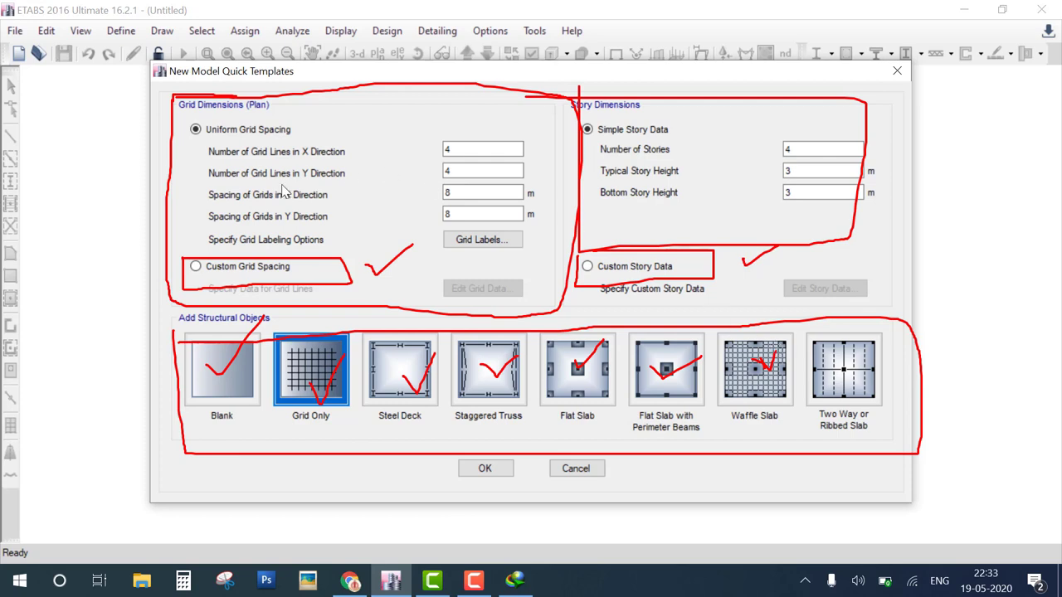
key(Escape)
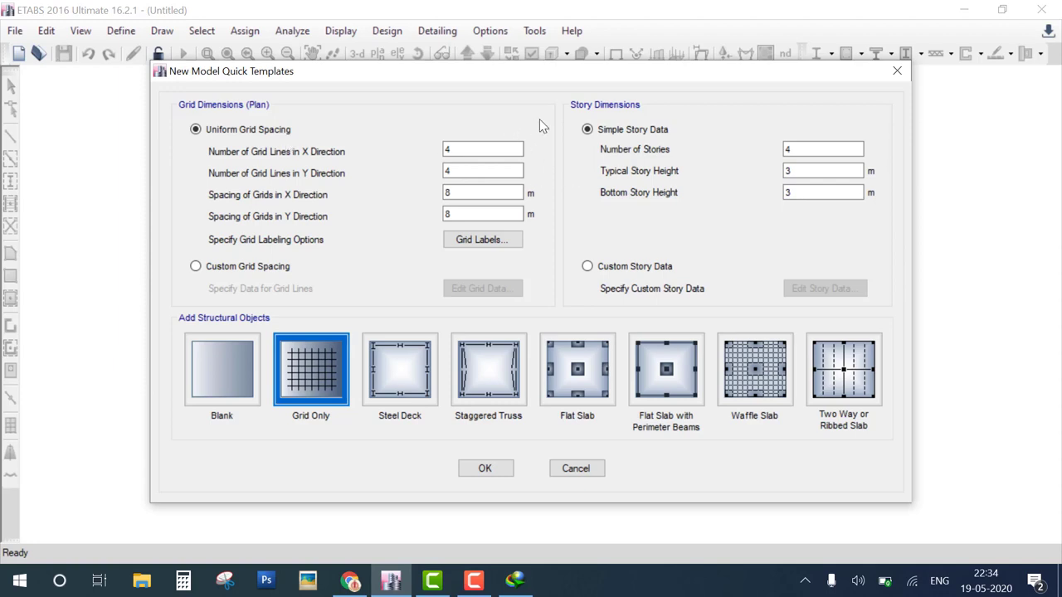
Sketch over the grid-line counts, 8 m spacing and 3 m story heights to explain them.
drag(506, 126, 918, 123)
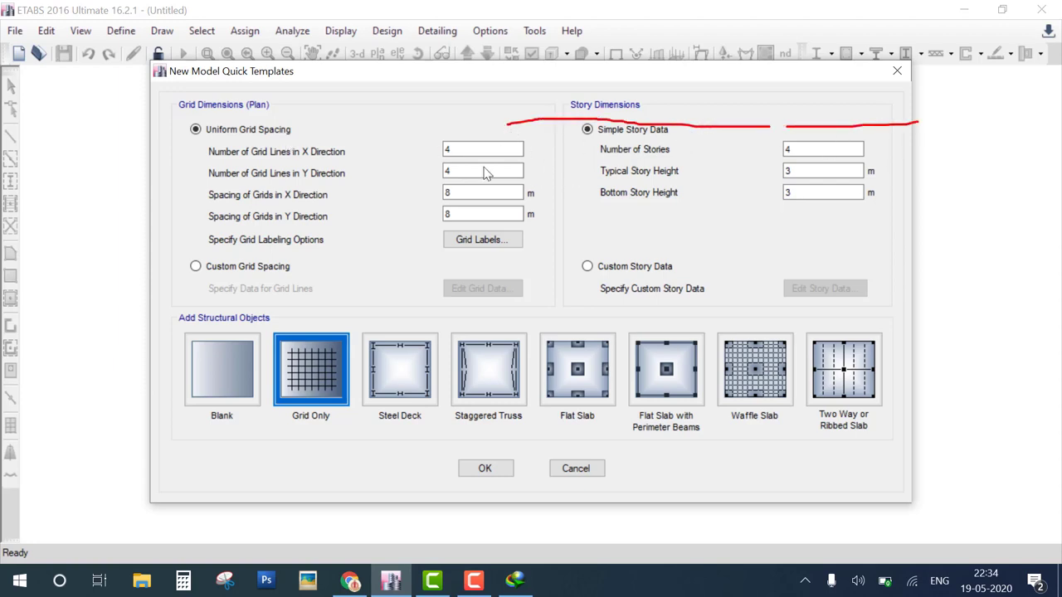
drag(506, 124, 508, 122)
mouse_move(601, 170)
mouse_down()
mouse_move(479, 170)
mouse_move(469, 189)
mouse_move(492, 209)
mouse_up()
drag(539, 174, 520, 202)
drag(568, 174, 543, 201)
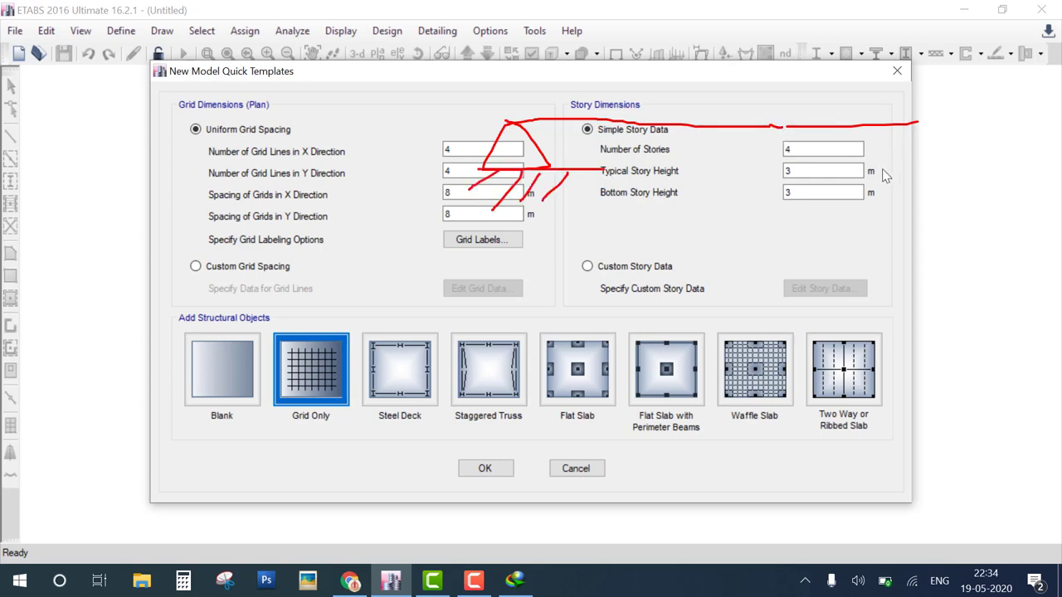
drag(913, 124, 915, 123)
drag(884, 174, 871, 191)
mouse_move(896, 174)
mouse_down()
mouse_move(883, 191)
mouse_move(895, 189)
mouse_up()
drag(922, 174, 918, 181)
mouse_move(683, 163)
mouse_down()
mouse_move(662, 165)
mouse_move(656, 201)
mouse_move(710, 197)
mouse_move(720, 176)
mouse_move(727, 204)
mouse_up()
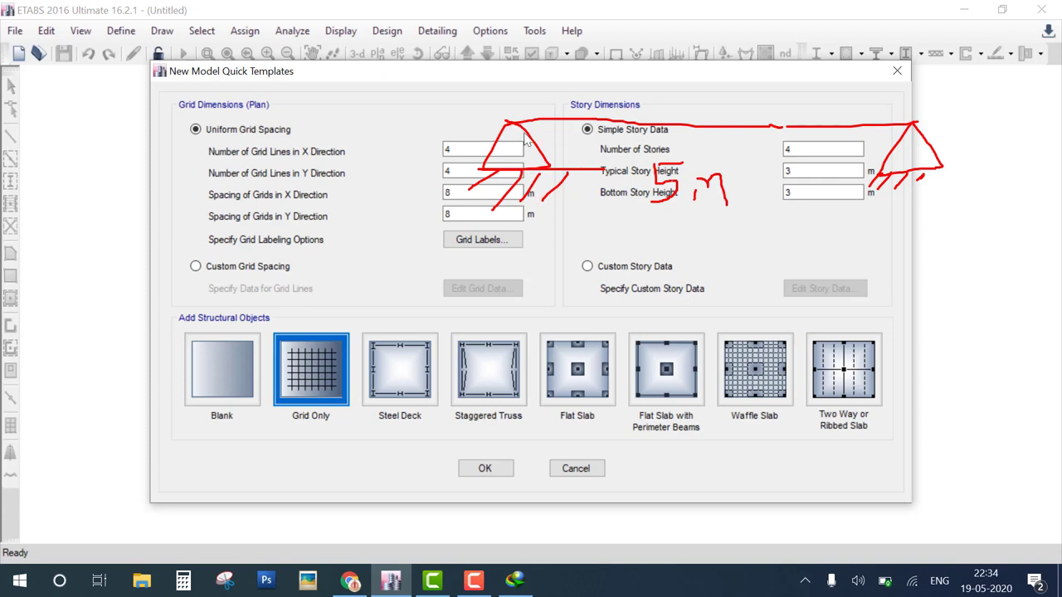
drag(509, 121, 923, 125)
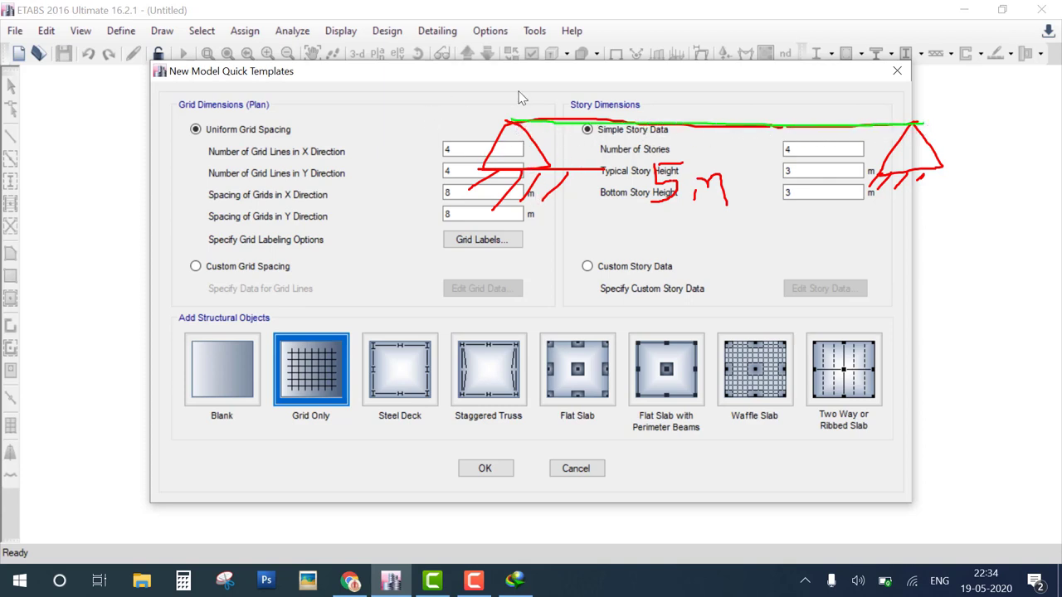
drag(510, 74, 516, 237)
drag(915, 77, 922, 222)
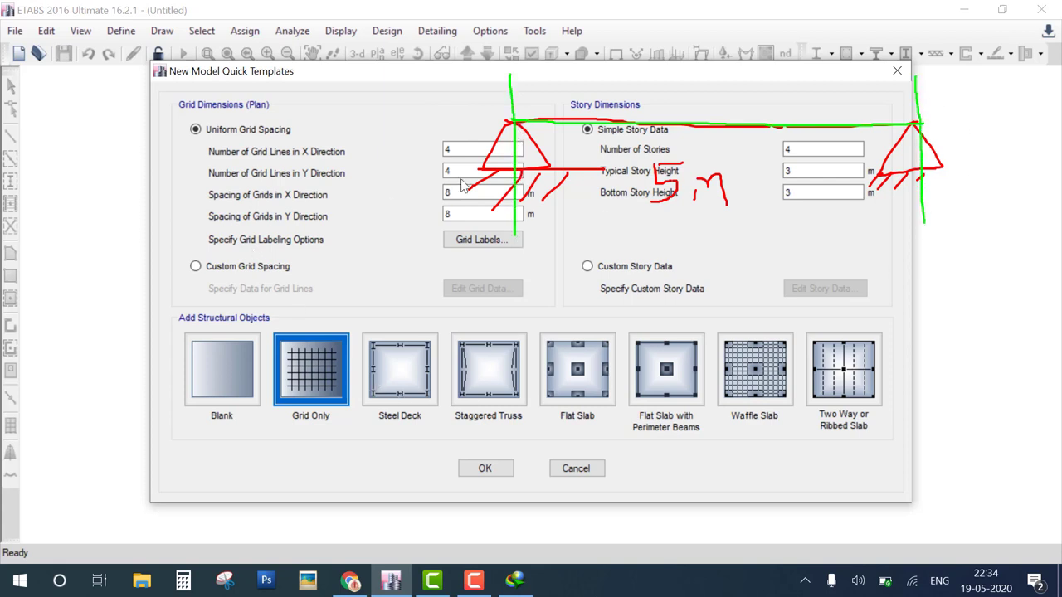
mouse_move(392, 148)
mouse_down()
mouse_move(398, 309)
mouse_move(619, 304)
mouse_move(611, 317)
mouse_up()
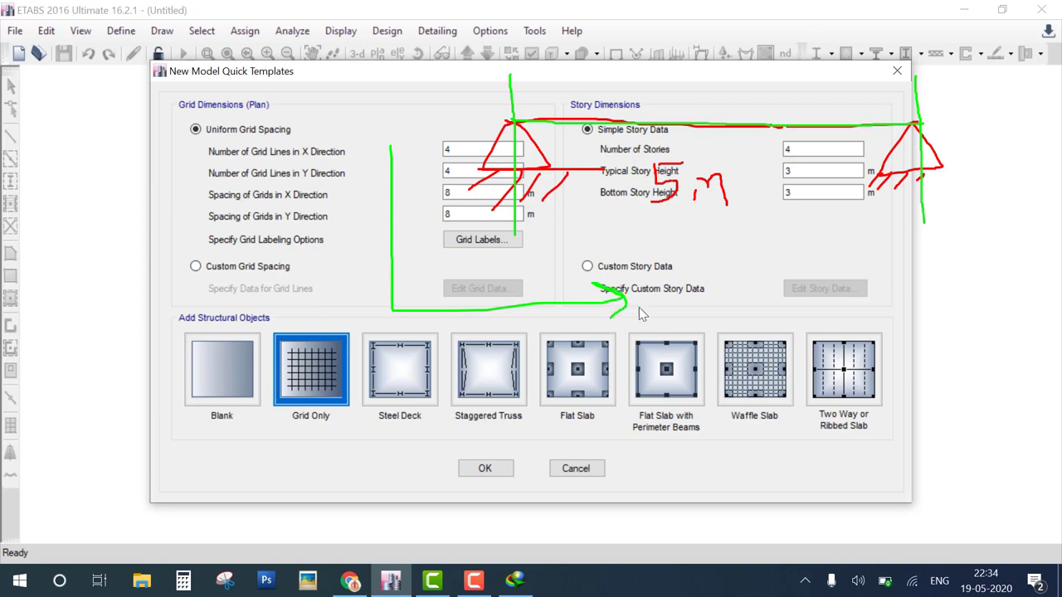
drag(708, 282, 715, 308)
drag(380, 165, 410, 162)
drag(400, 81, 431, 132)
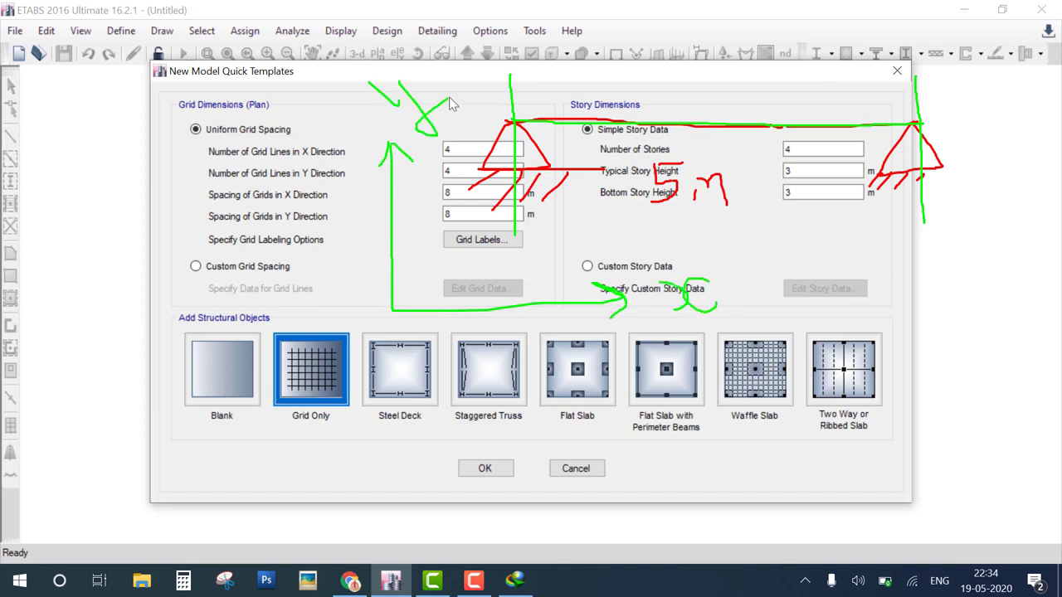
drag(448, 98, 415, 124)
drag(518, 243, 561, 211)
drag(911, 210, 934, 208)
key(Escape)
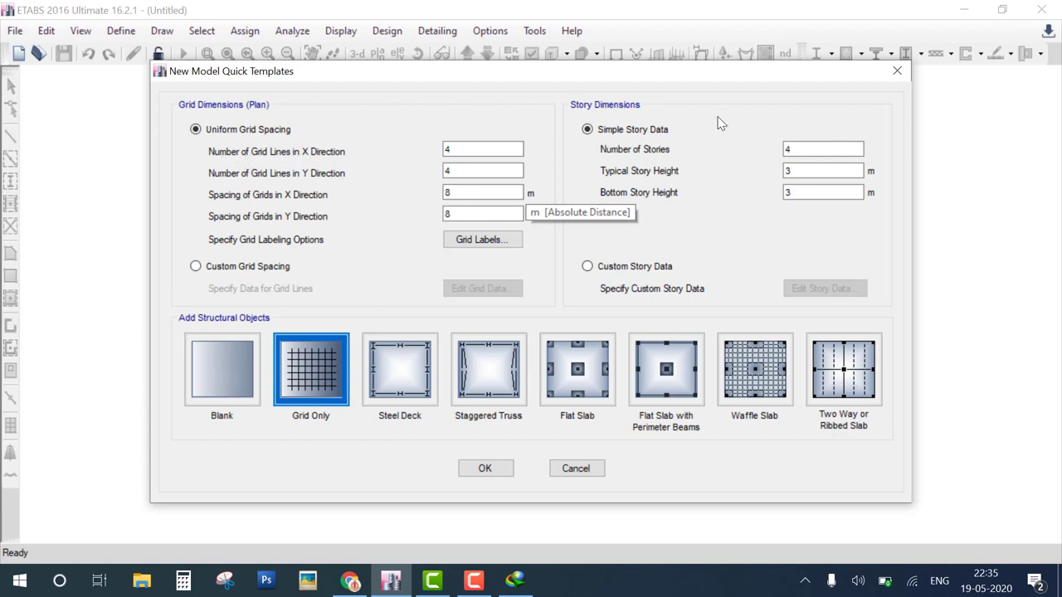
Draw a storied building sketch beside the story dimensions with the pen, then erase it.
drag(718, 116, 720, 246)
drag(795, 108, 802, 234)
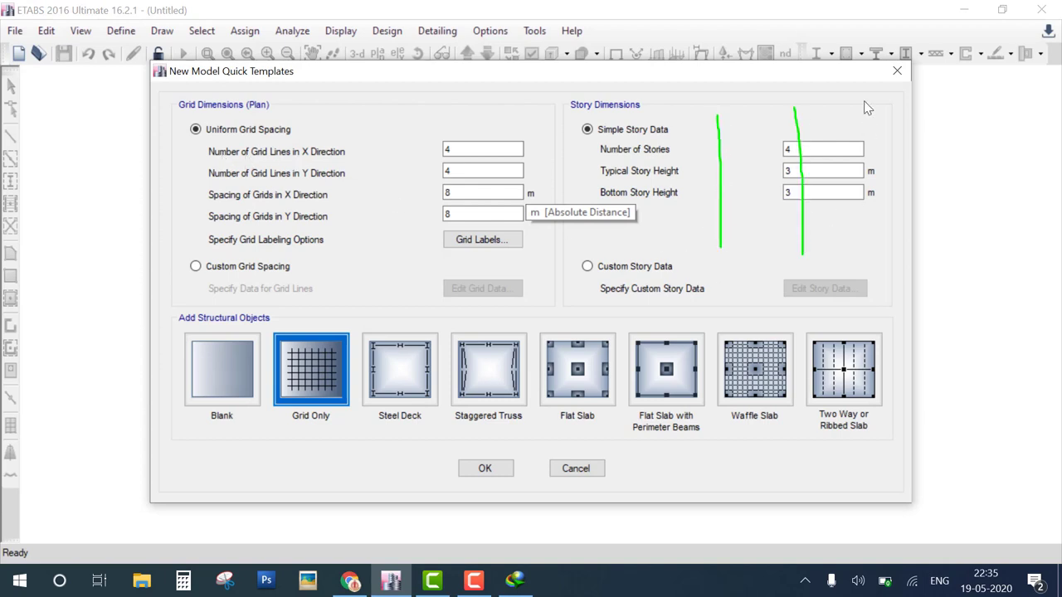
drag(864, 103, 875, 246)
drag(917, 109, 936, 244)
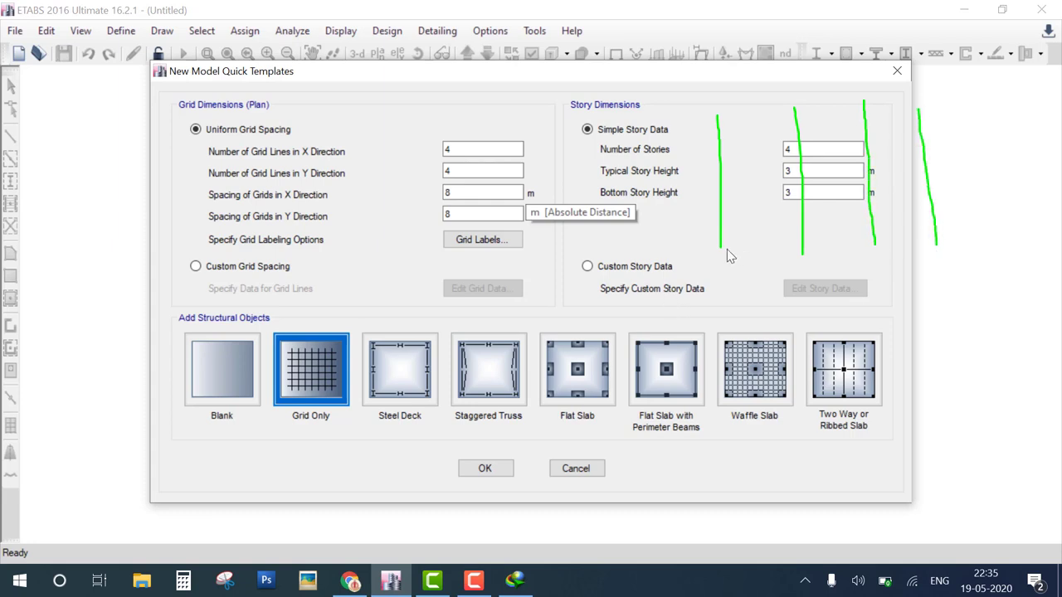
mouse_move(720, 247)
mouse_down()
mouse_move(978, 239)
mouse_move(967, 269)
mouse_up()
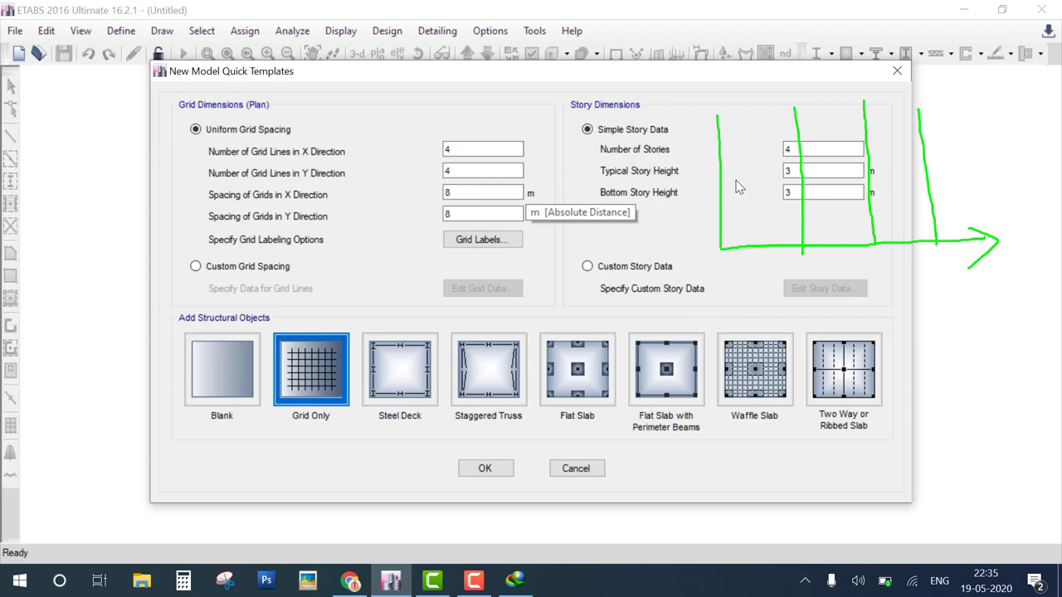
drag(735, 180, 753, 173)
drag(874, 179, 949, 172)
mouse_move(701, 96)
mouse_down()
mouse_move(710, 79)
mouse_move(716, 120)
mouse_up()
mouse_move(727, 72)
mouse_down()
mouse_move(734, 85)
mouse_move(742, 73)
mouse_up()
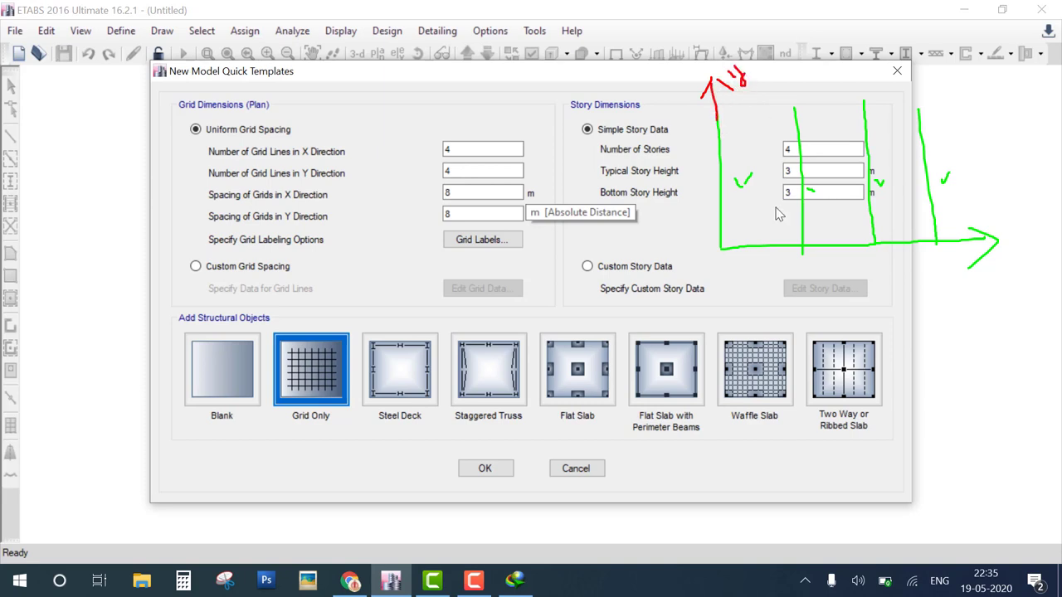
drag(722, 213, 979, 196)
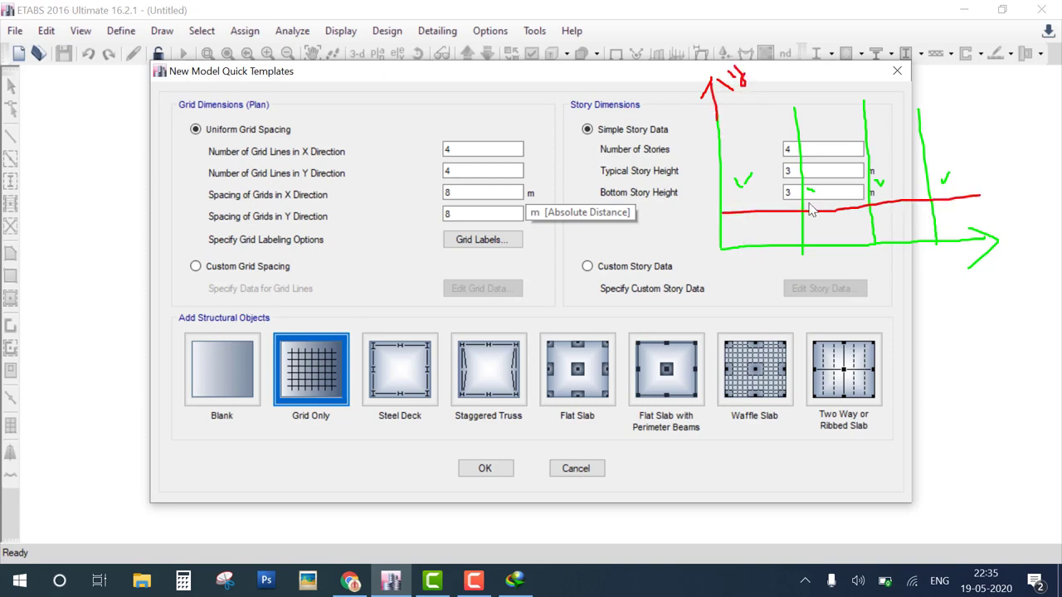
drag(724, 174, 842, 170)
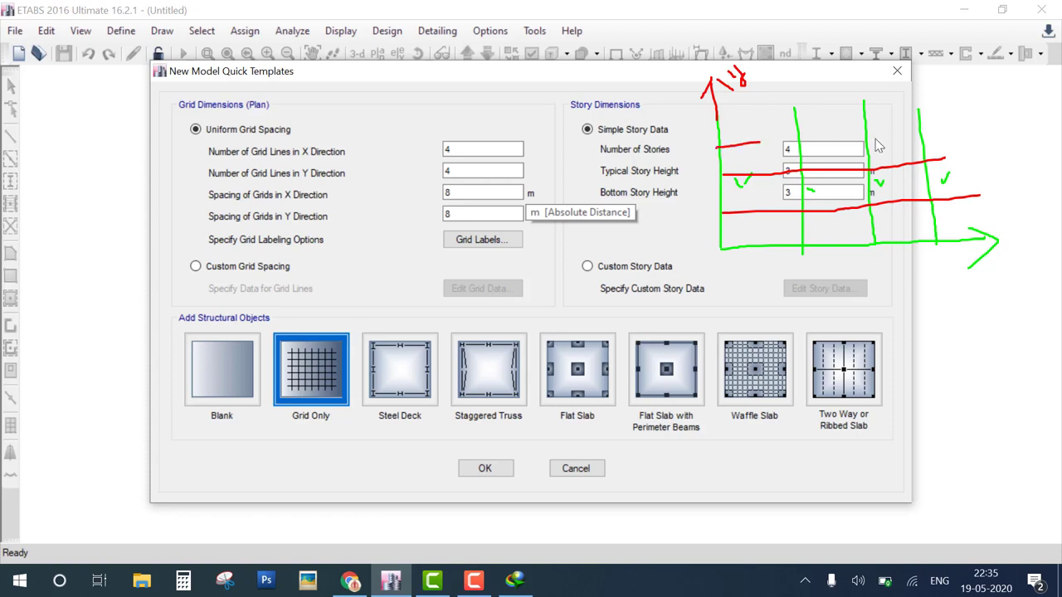
drag(715, 148, 959, 134)
drag(713, 117, 1004, 116)
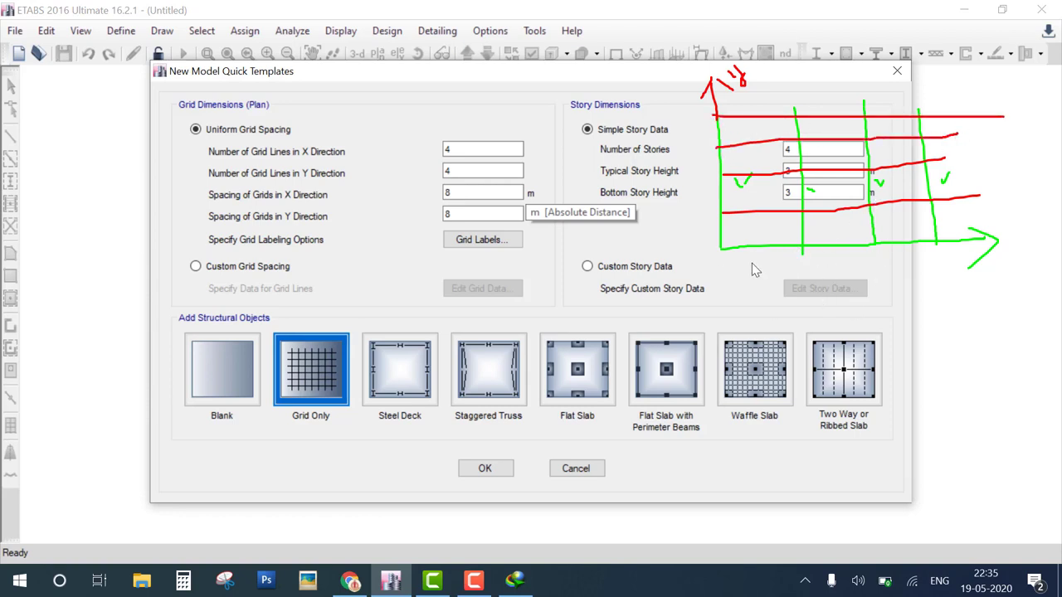
drag(767, 254, 785, 272)
drag(942, 211, 952, 213)
drag(963, 174, 967, 180)
drag(803, 246, 873, 242)
drag(929, 93, 727, 200)
drag(787, 111, 817, 132)
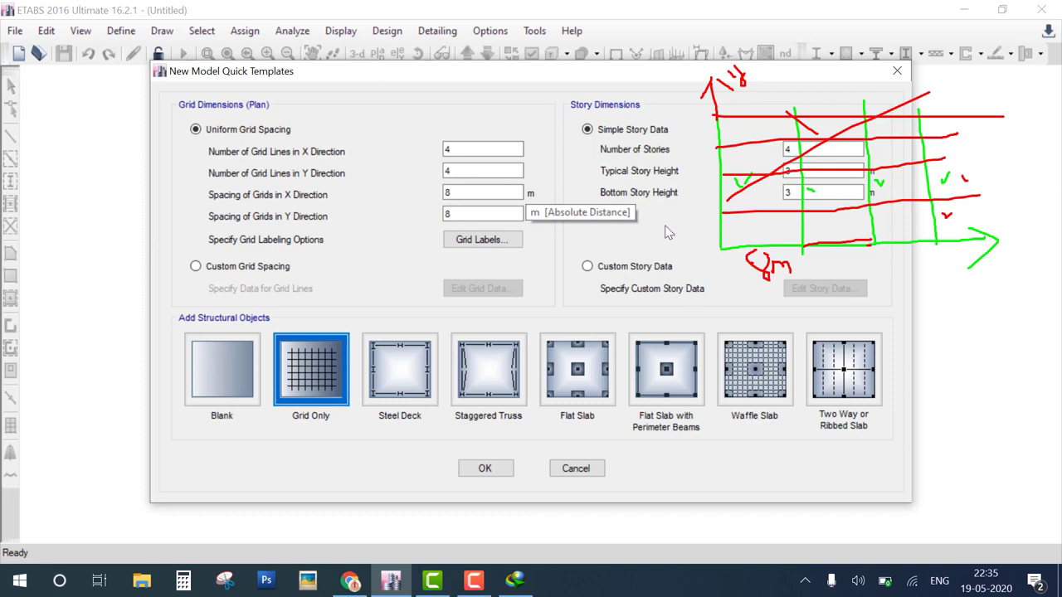
key(e)
Mark the grid and story values again, then build the 4×4, 8 m, four-story Grid Only model.
mouse_move(498, 126)
mouse_down()
mouse_move(433, 129)
mouse_move(515, 134)
mouse_up()
mouse_move(482, 175)
mouse_down()
mouse_move(523, 149)
mouse_move(531, 174)
mouse_up()
drag(486, 220, 531, 202)
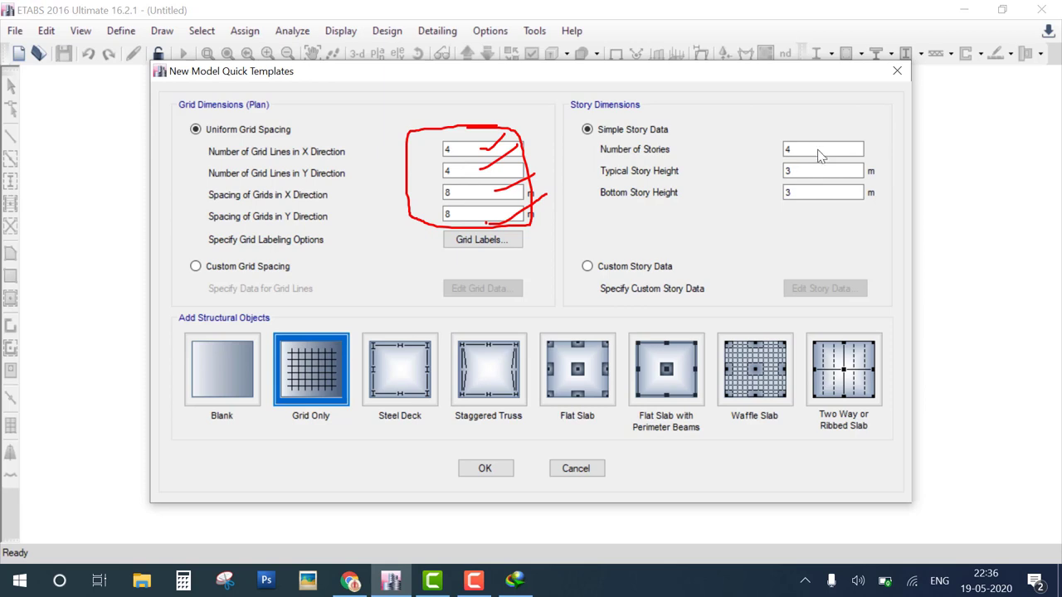
drag(810, 146, 853, 127)
drag(822, 168, 863, 152)
drag(813, 193, 891, 157)
drag(175, 257, 869, 272)
drag(623, 255, 843, 267)
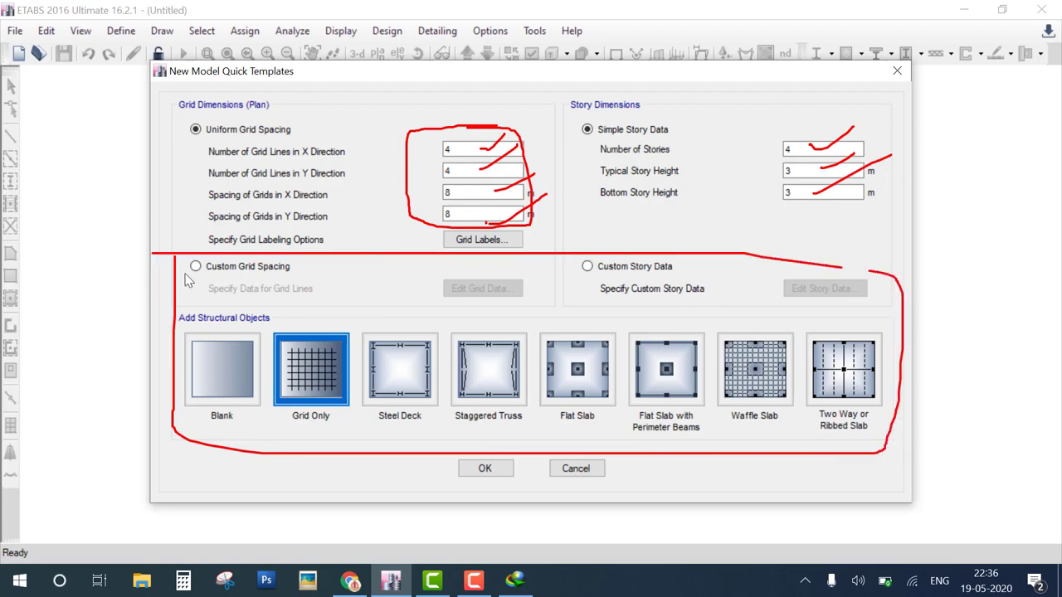
key(Escape)
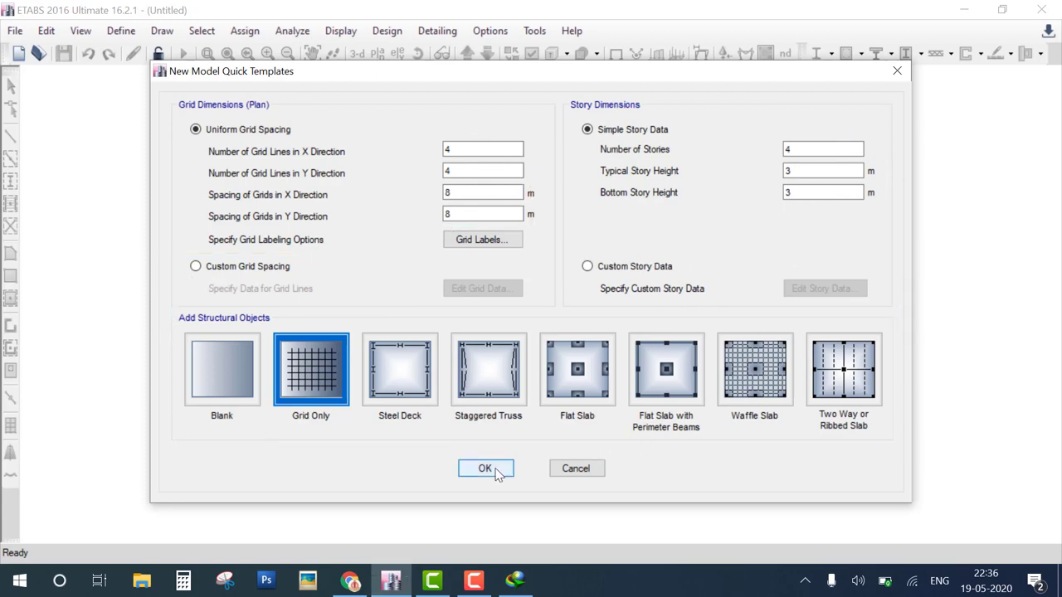
click(489, 469)
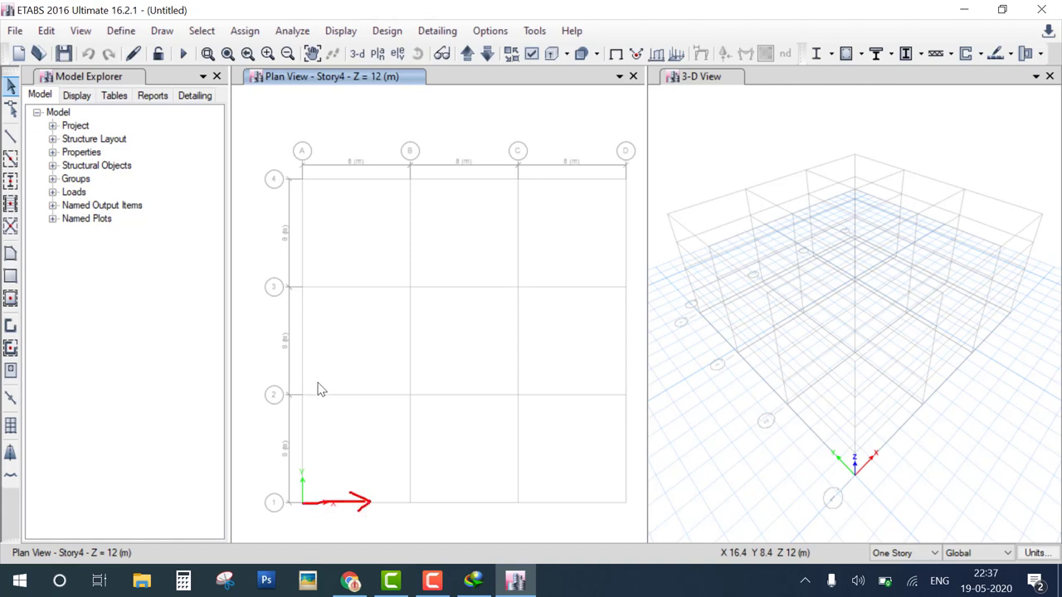
drag(300, 368, 292, 495)
drag(408, 370, 401, 501)
drag(517, 363, 526, 494)
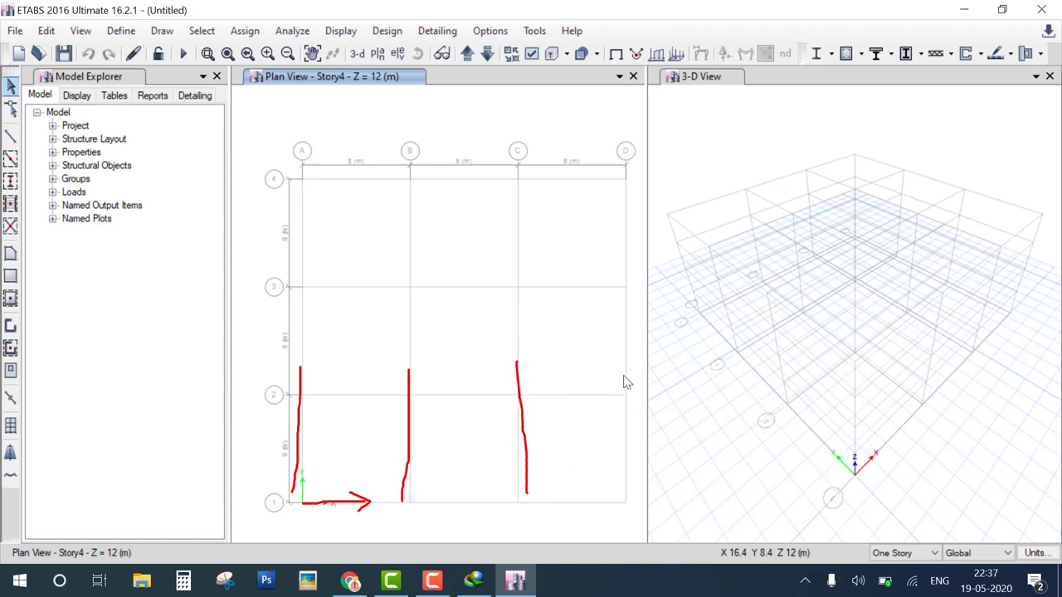
drag(622, 375, 621, 485)
drag(321, 502, 463, 501)
drag(304, 399, 490, 394)
drag(295, 285, 487, 285)
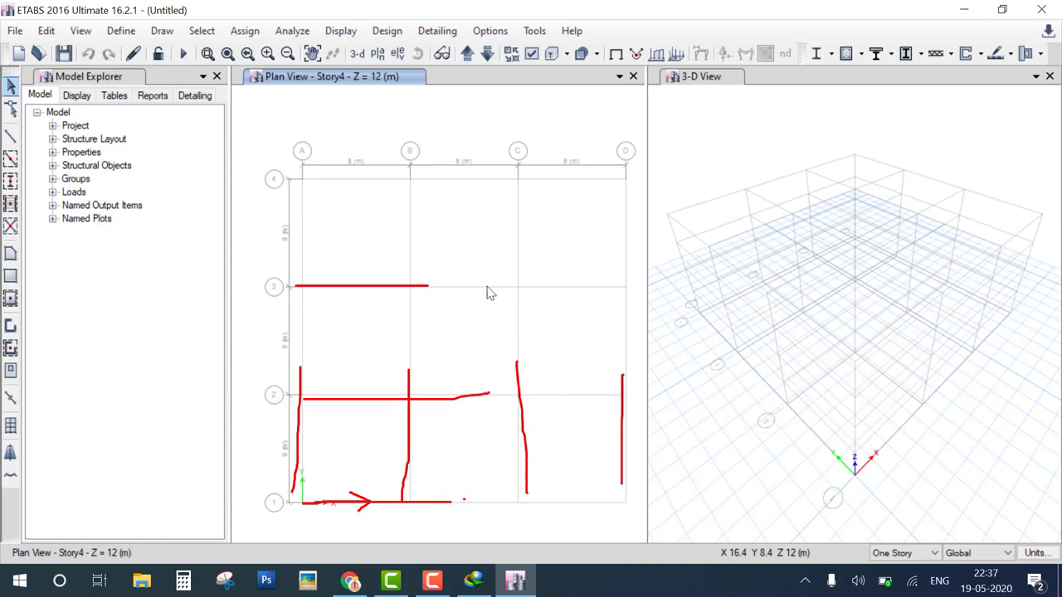
drag(296, 184, 500, 184)
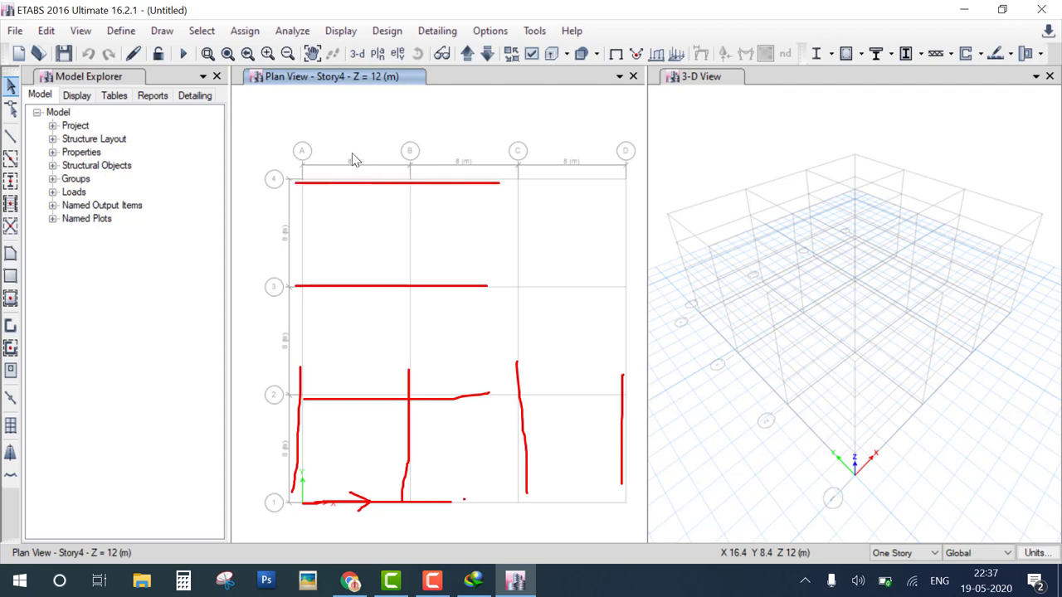
drag(353, 151, 365, 153)
drag(282, 231, 286, 251)
click(695, 303)
mouse_move(690, 281)
mouse_down()
mouse_move(702, 255)
mouse_move(678, 220)
mouse_up()
mouse_move(674, 218)
mouse_down()
mouse_move(863, 370)
mouse_move(1012, 240)
mouse_move(936, 166)
mouse_move(838, 142)
mouse_move(658, 223)
mouse_up()
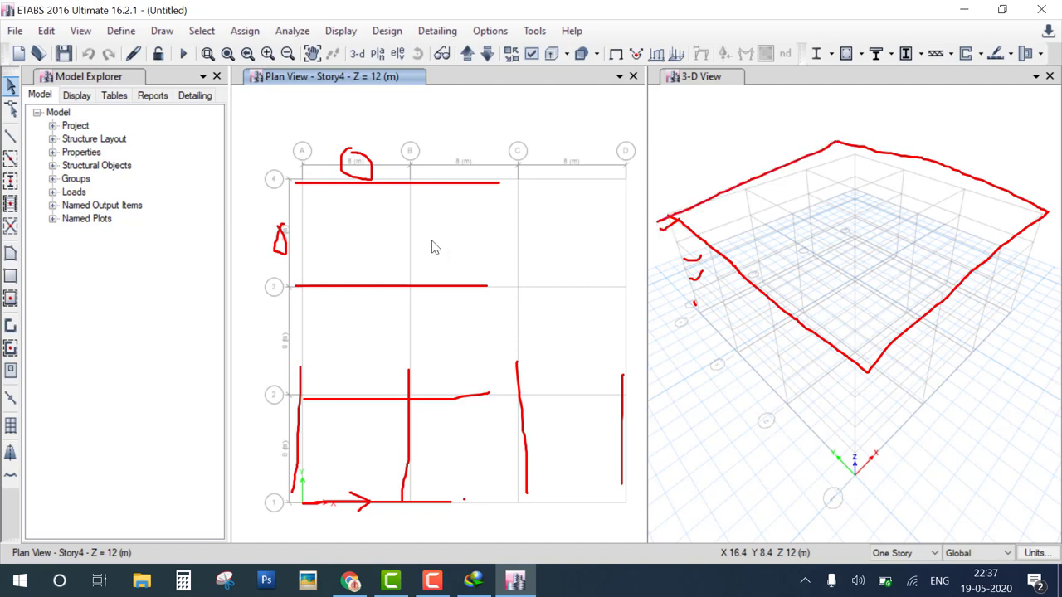
mouse_move(740, 228)
mouse_down()
mouse_move(564, 235)
mouse_move(533, 253)
mouse_move(591, 256)
mouse_up()
drag(581, 212, 590, 257)
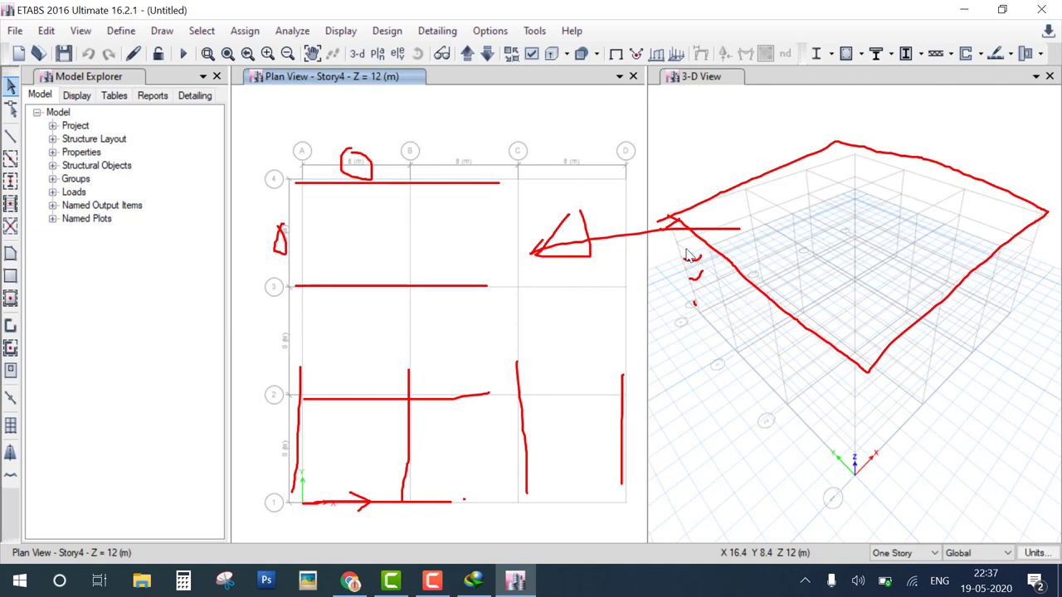
mouse_move(676, 247)
mouse_down()
mouse_move(852, 402)
mouse_move(991, 305)
mouse_move(1037, 240)
mouse_move(854, 179)
mouse_move(676, 246)
mouse_up()
drag(331, 251, 428, 219)
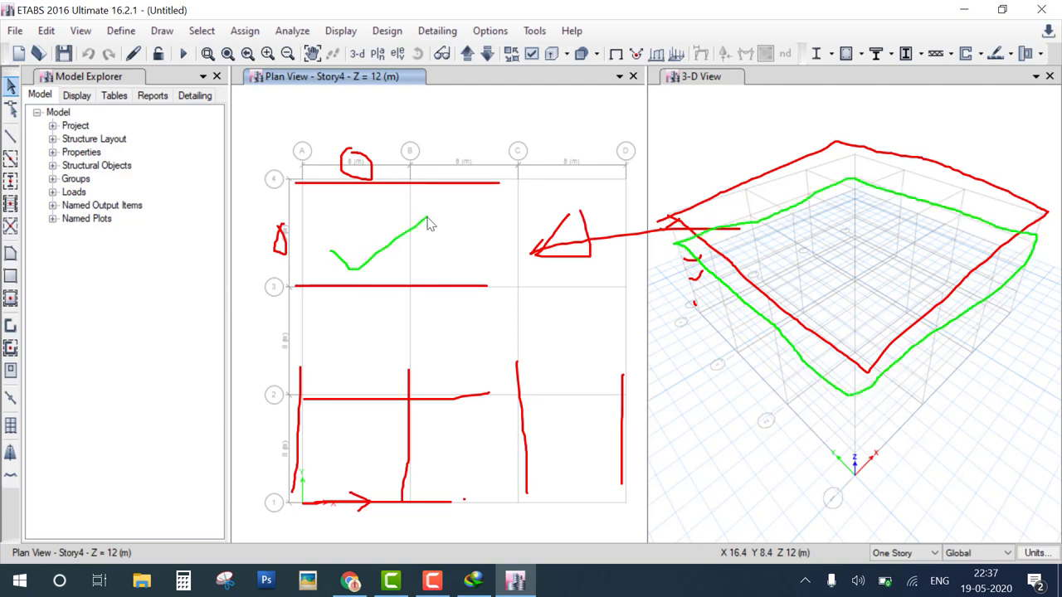
click(488, 53)
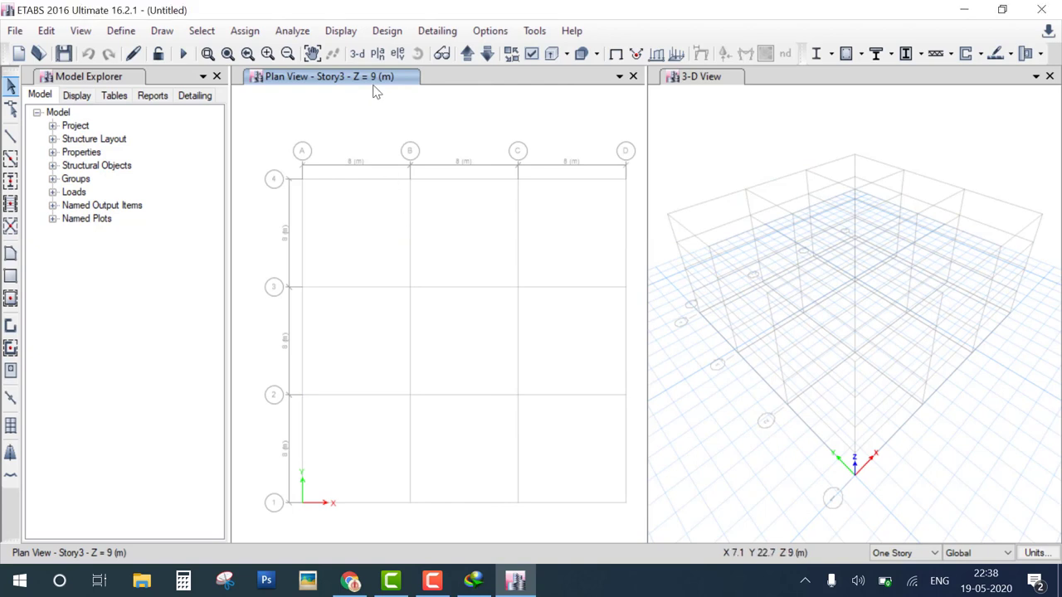
drag(372, 82, 390, 78)
drag(317, 86, 415, 88)
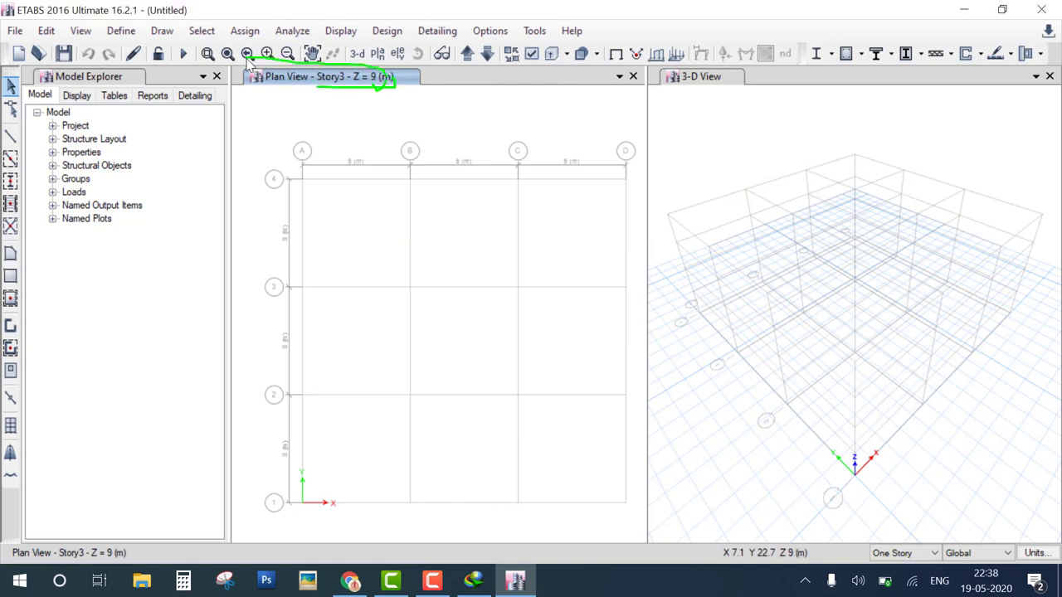
click(487, 53)
click(487, 56)
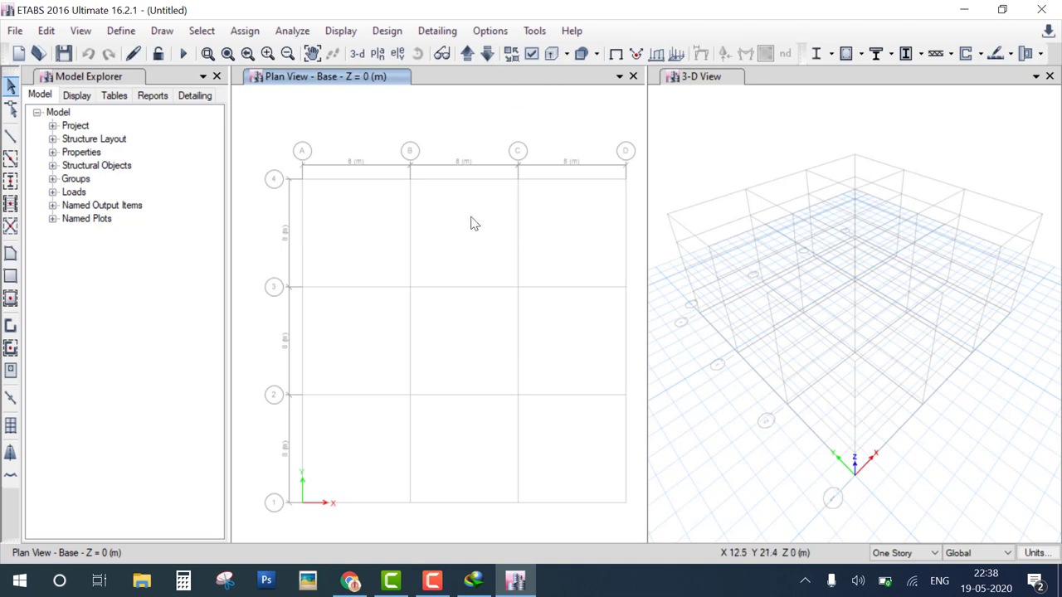
mouse_move(249, 110)
mouse_down()
mouse_move(267, 441)
mouse_move(465, 412)
mouse_move(361, 116)
mouse_move(264, 116)
mouse_up()
drag(813, 139, 950, 181)
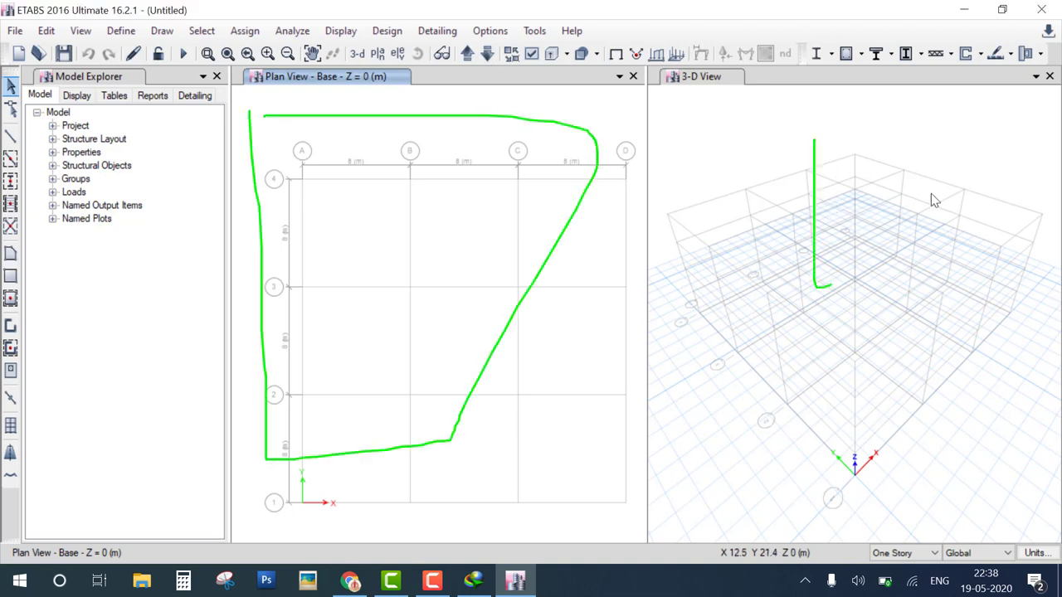
click(1035, 76)
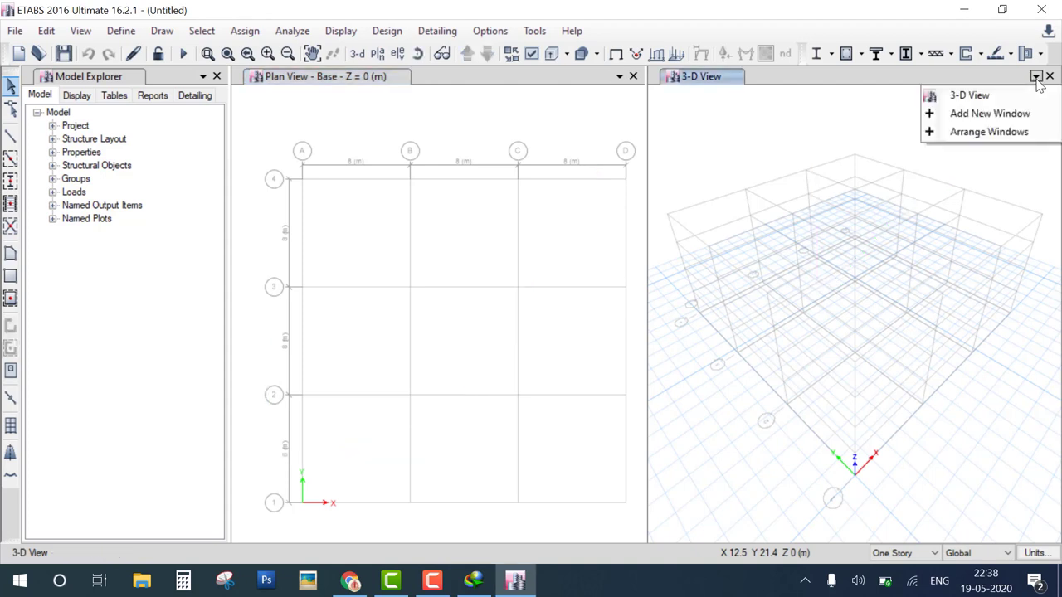
click(834, 122)
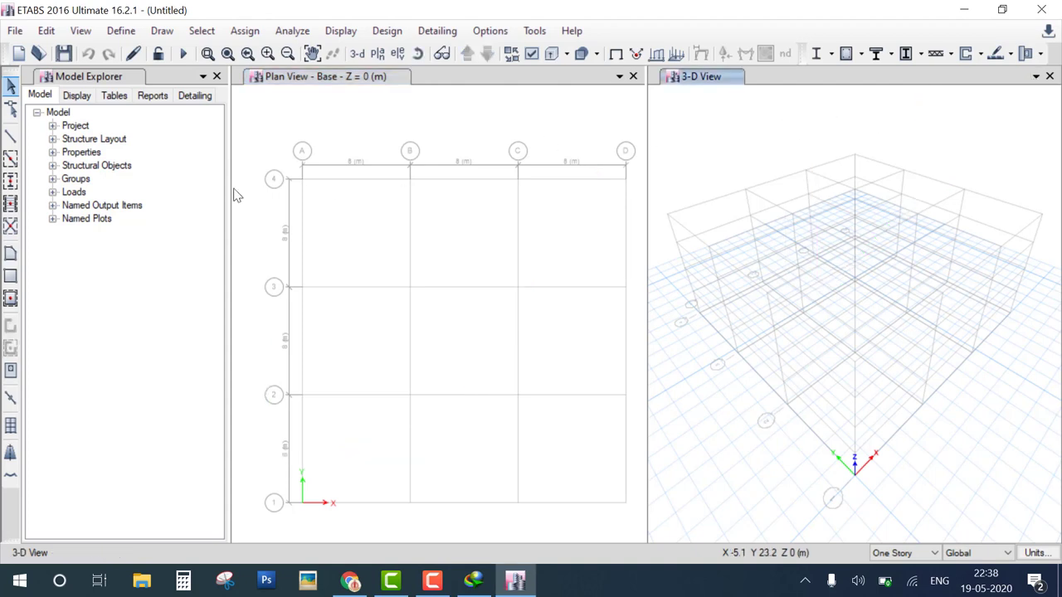
mouse_move(25, 85)
mouse_down()
mouse_move(101, 375)
mouse_move(179, 99)
mouse_move(35, 93)
mouse_up()
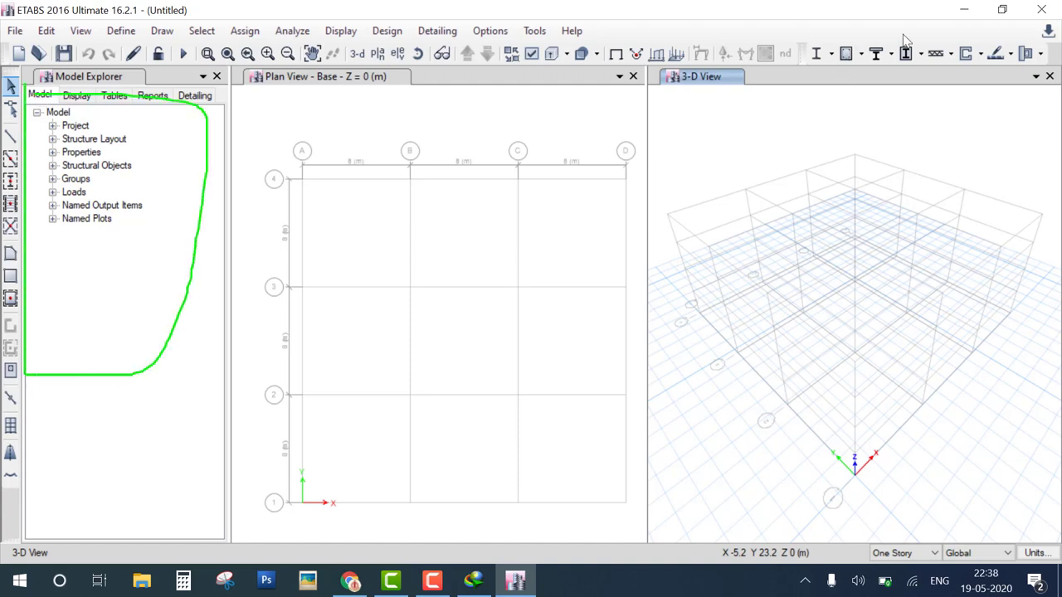
mouse_move(803, 14)
mouse_down()
mouse_move(81, 15)
mouse_move(229, 51)
mouse_move(908, 54)
mouse_up()
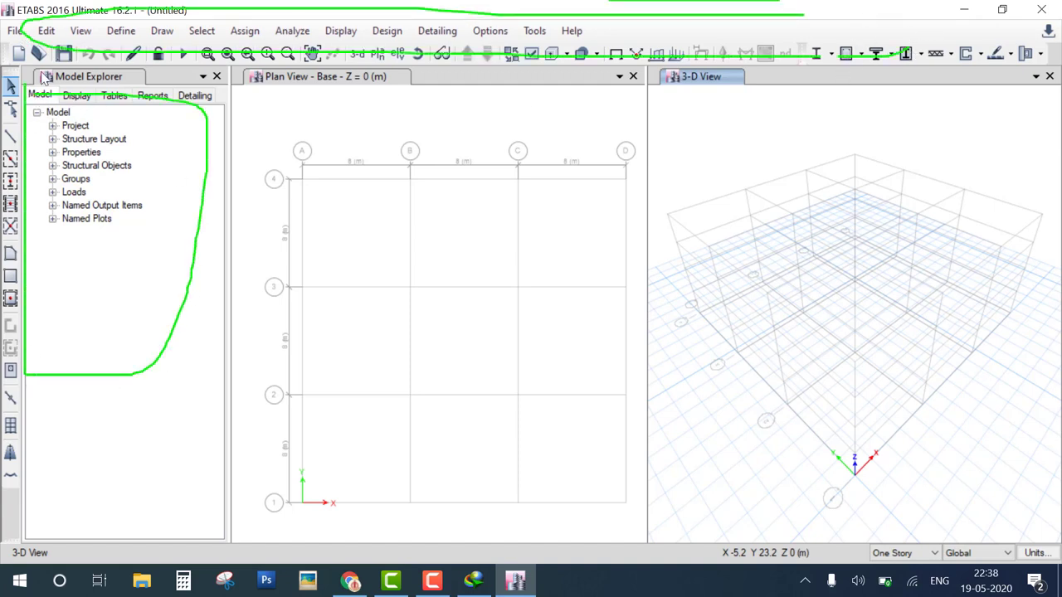
drag(46, 78, 39, 388)
drag(33, 461, 2, 515)
drag(31, 51, 1, 106)
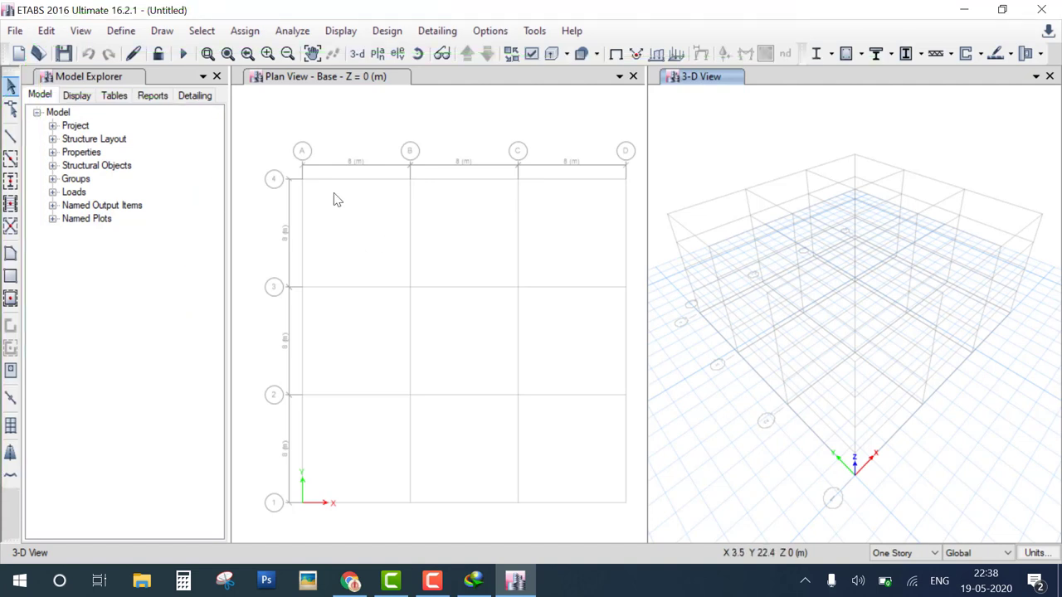
Start a new model without saving the old one, using built-in initialization settings.
click(19, 54)
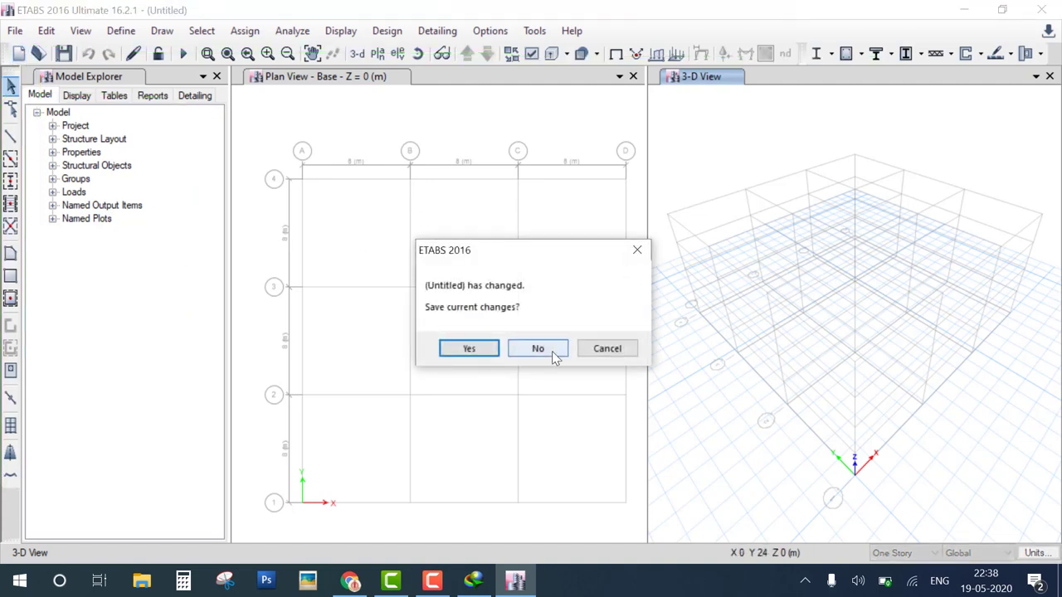
click(549, 352)
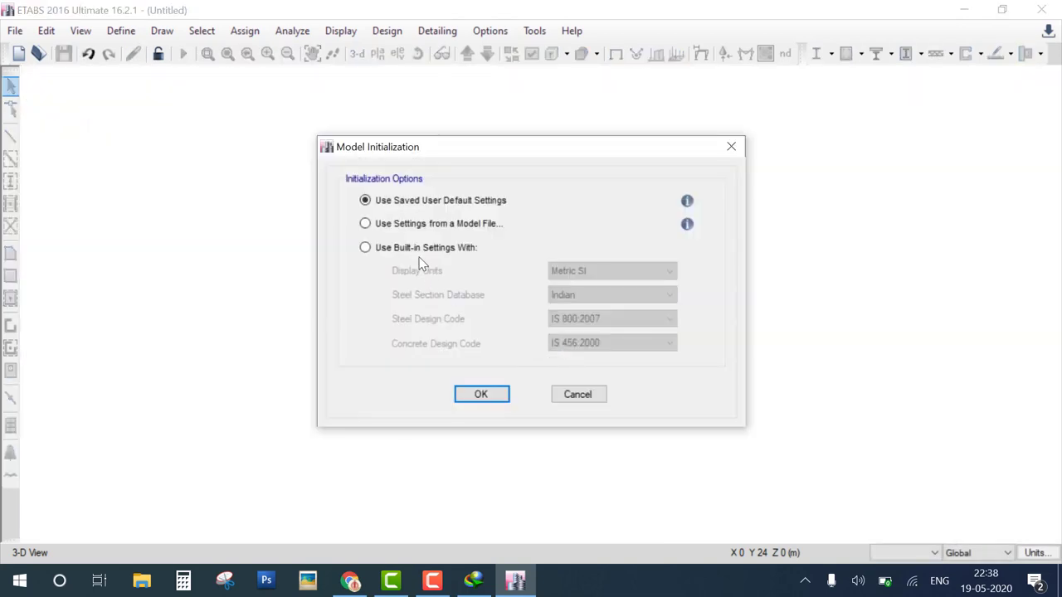
click(426, 247)
click(481, 394)
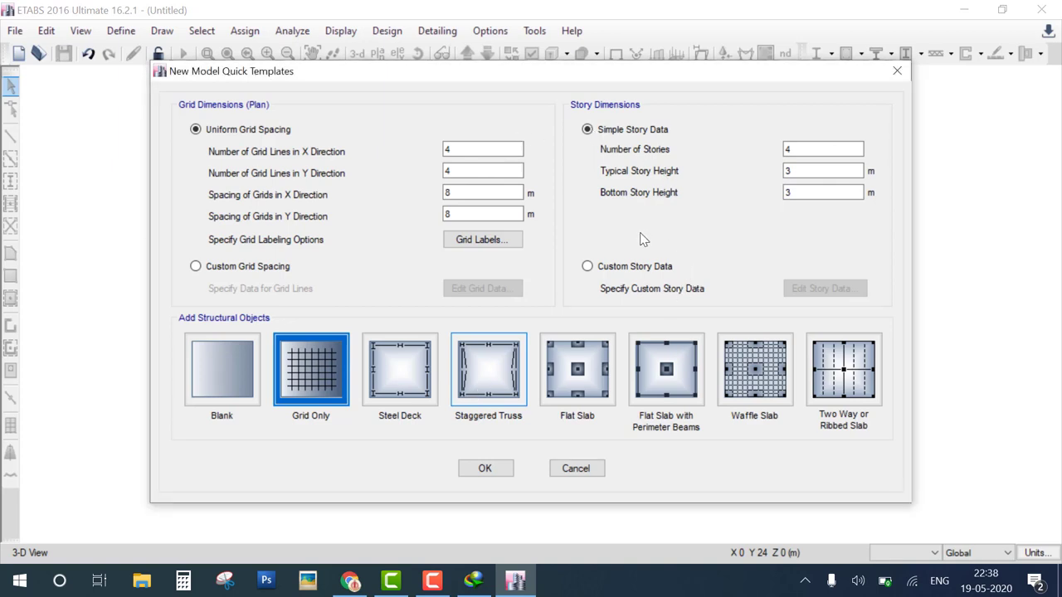
Set the X-direction grid spacing to 4 m and create the grid-only model.
drag(640, 232, 880, 233)
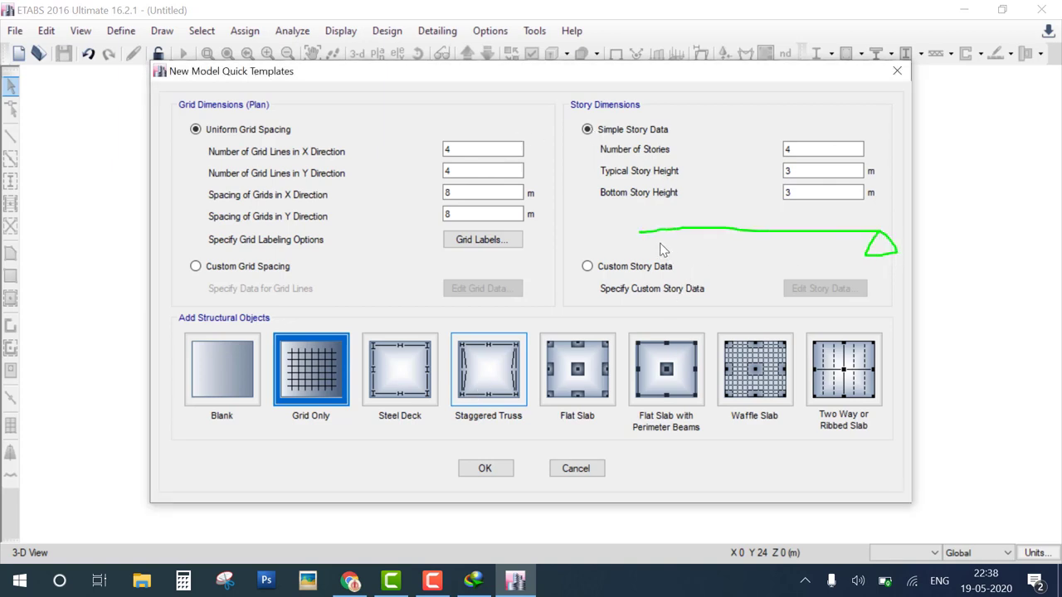
mouse_move(641, 234)
mouse_down()
mouse_move(670, 260)
mouse_move(629, 224)
mouse_up()
mouse_move(735, 244)
mouse_down()
mouse_move(749, 271)
mouse_move(764, 266)
mouse_up()
key(Escape)
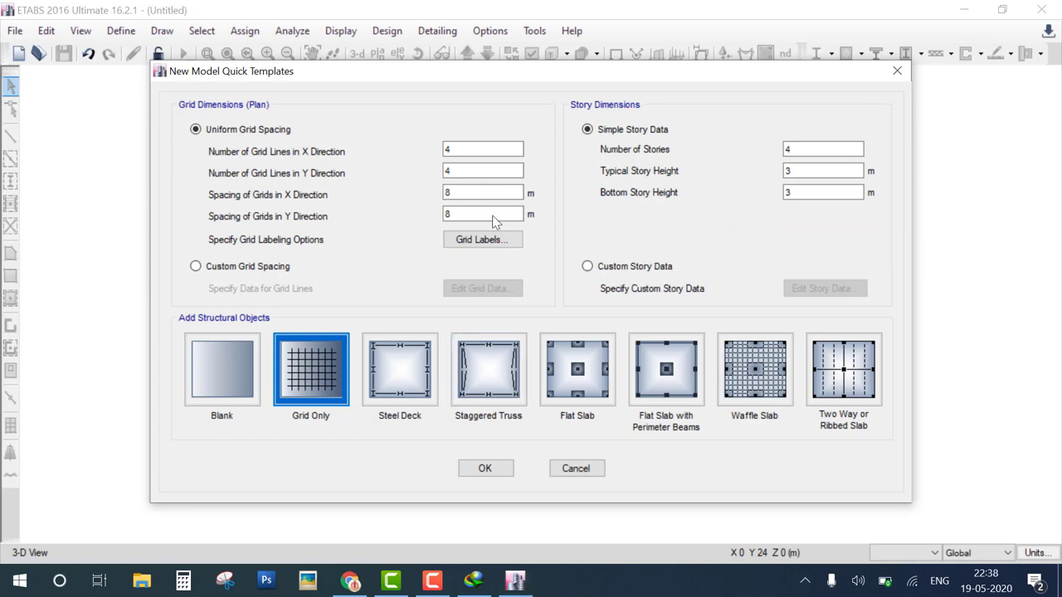
click(465, 196)
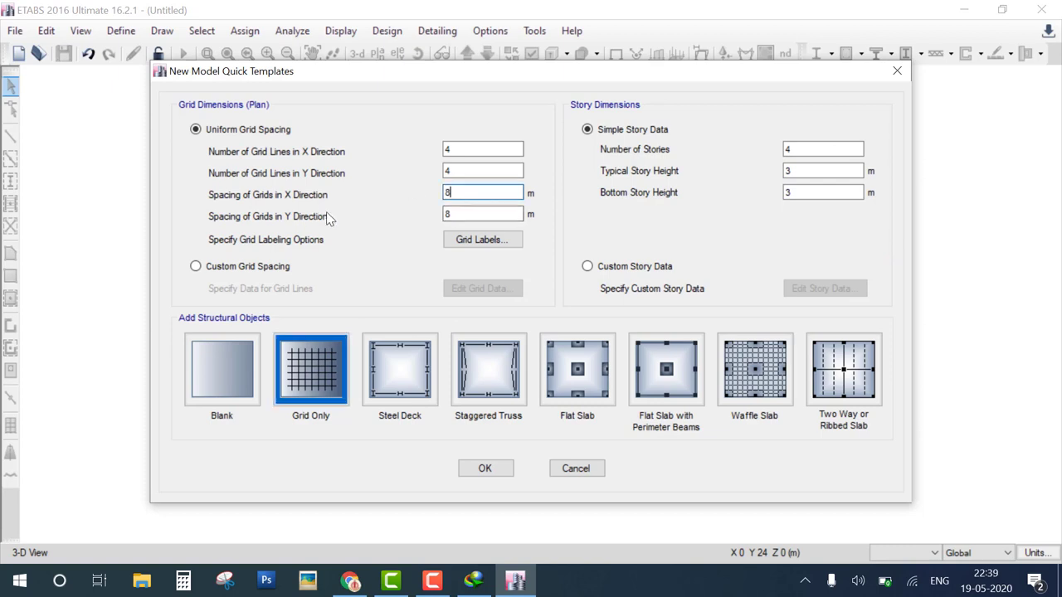
text(4)
double_click(469, 197)
text(4)
drag(529, 192, 627, 158)
click(498, 467)
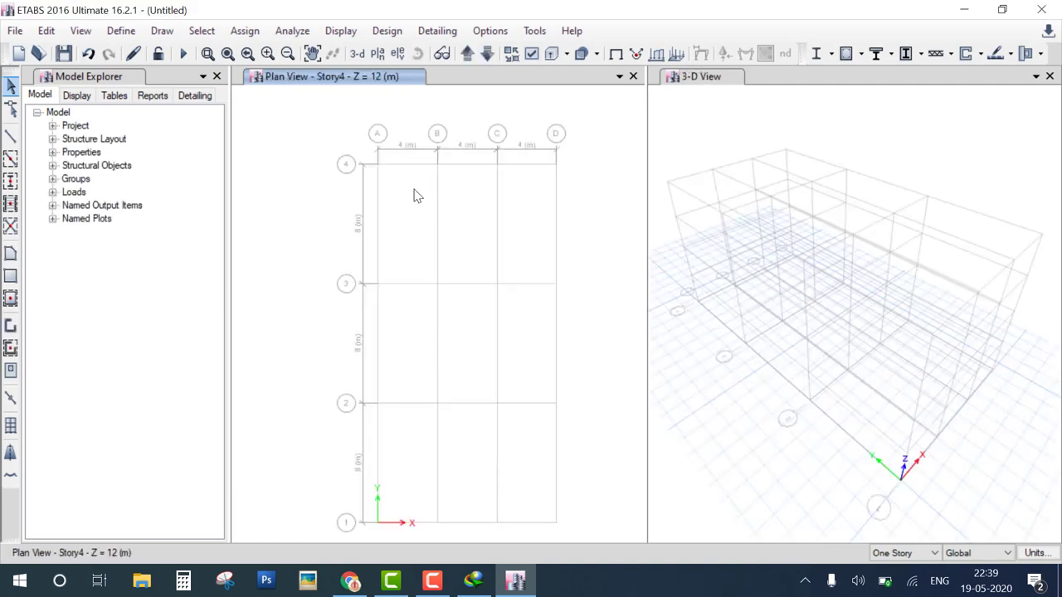
click(378, 165)
drag(440, 163, 570, 161)
click(453, 257)
drag(400, 282, 500, 250)
drag(529, 286, 548, 258)
drag(382, 400, 436, 373)
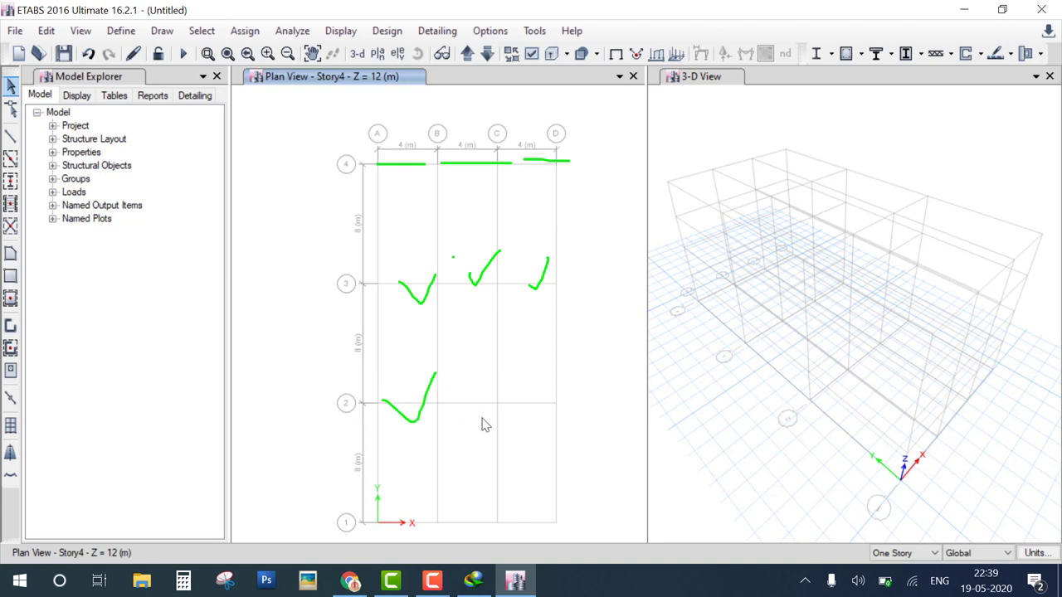
drag(479, 407, 548, 355)
mouse_move(388, 515)
mouse_down()
mouse_move(436, 471)
mouse_move(472, 513)
mouse_up()
drag(530, 522, 571, 479)
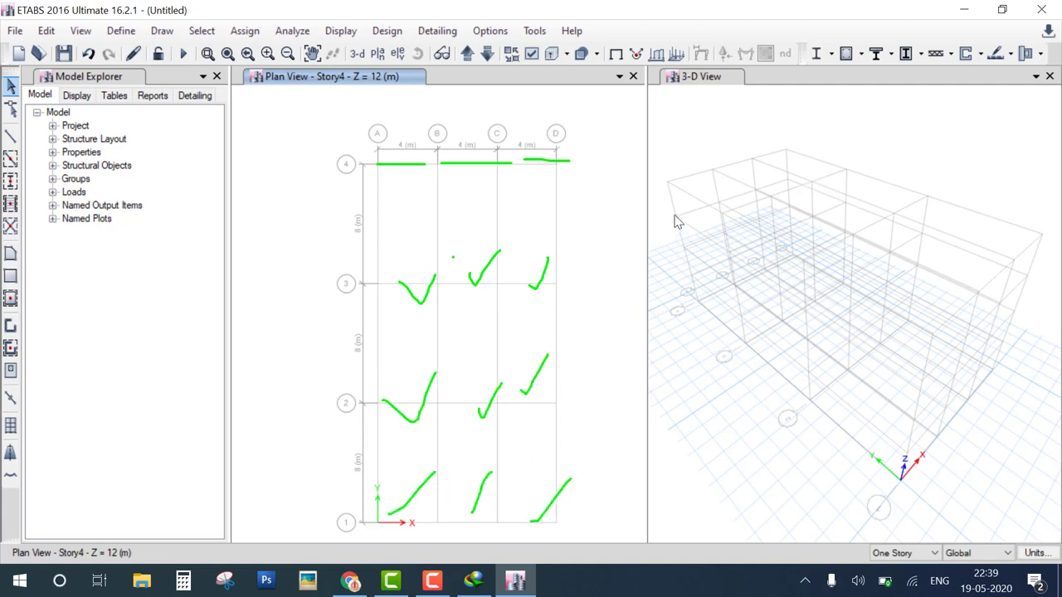
mouse_move(674, 214)
mouse_down()
mouse_move(715, 243)
mouse_move(744, 297)
mouse_up()
drag(683, 271, 745, 319)
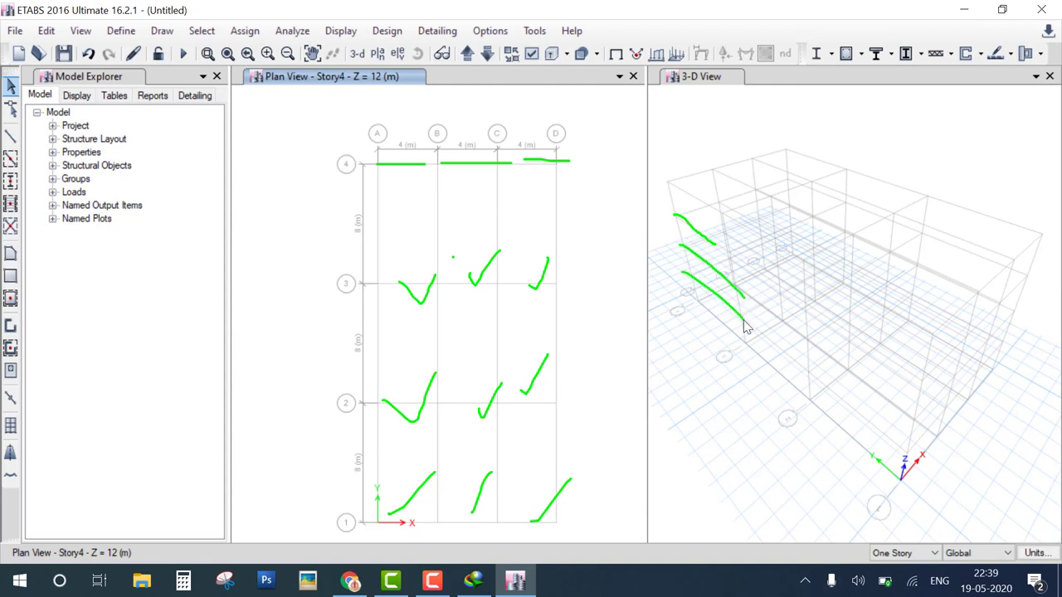
drag(693, 290, 730, 330)
key(Escape)
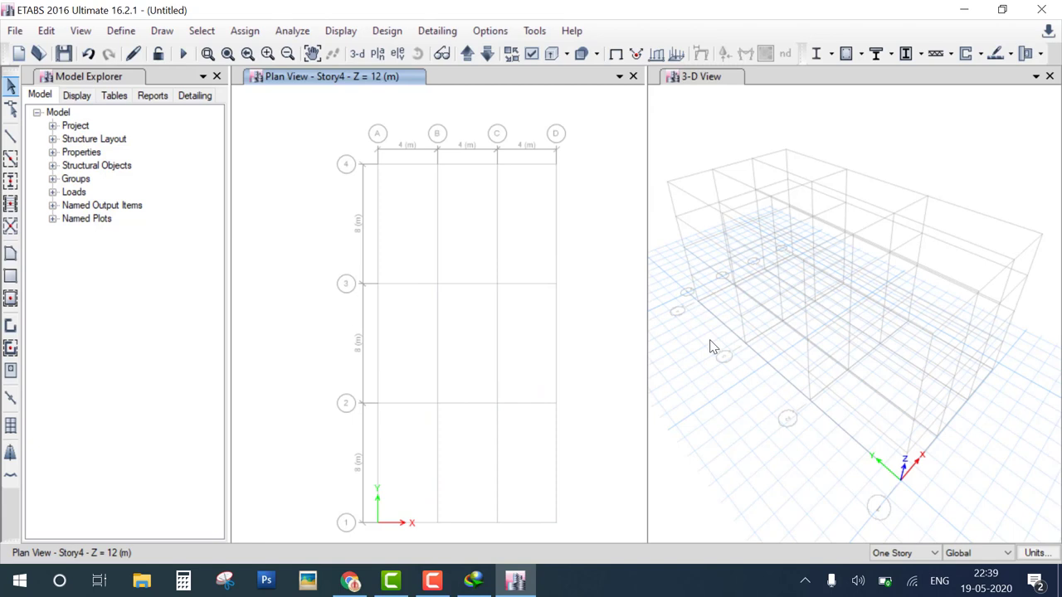
drag(427, 317, 782, 109)
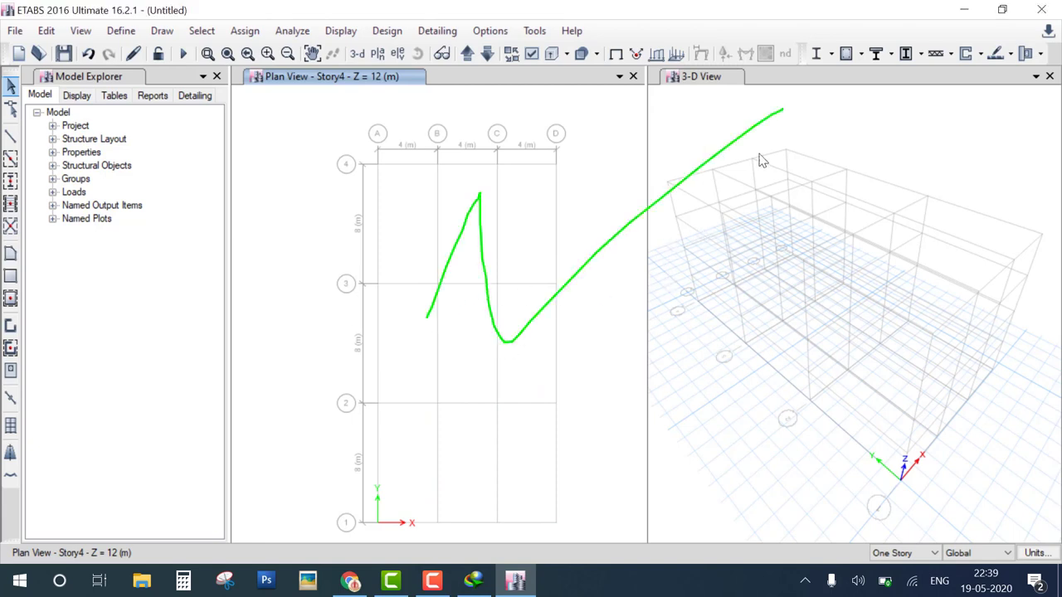
mouse_move(514, 339)
mouse_down()
mouse_move(604, 426)
mouse_move(824, 255)
mouse_up()
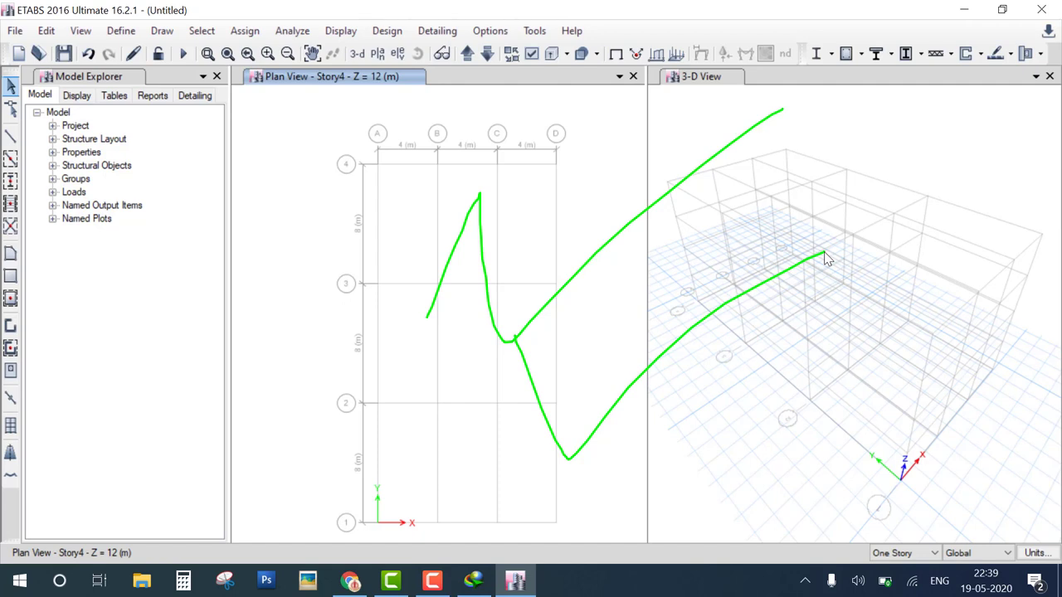
drag(425, 167, 540, 107)
drag(670, 190, 838, 150)
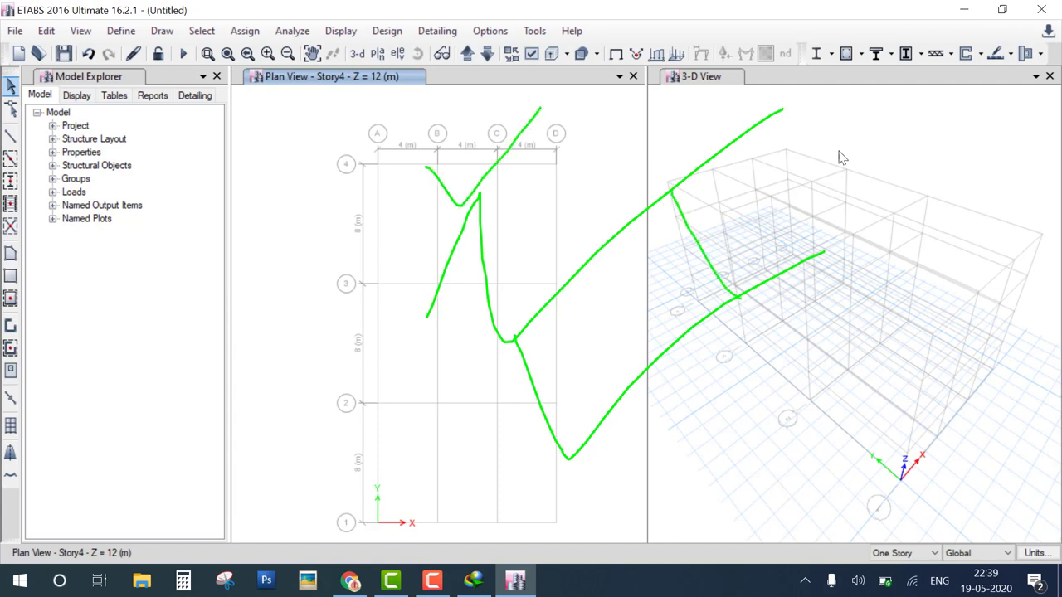
drag(374, 164, 430, 165)
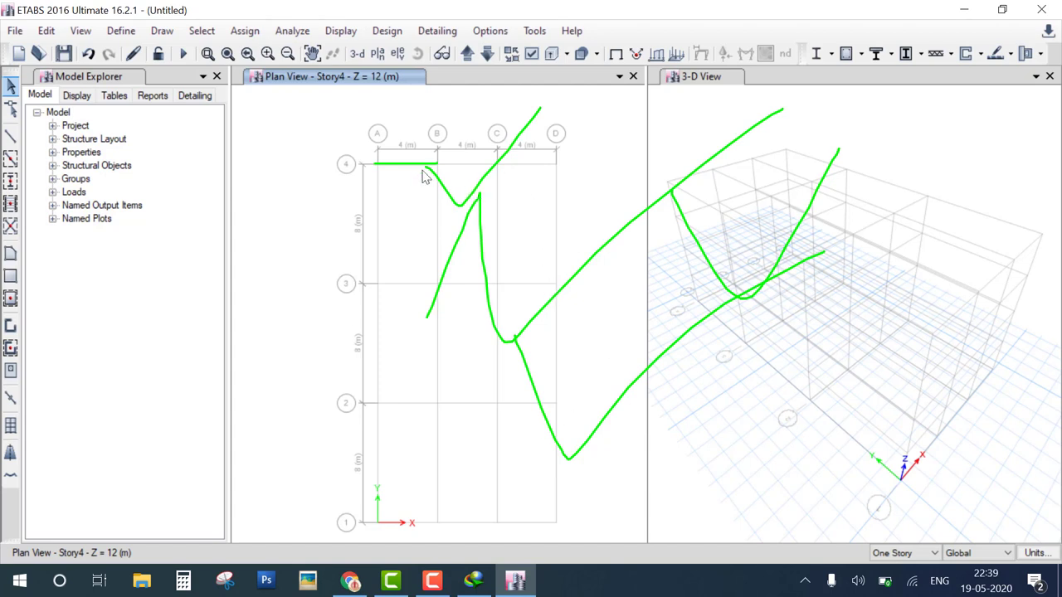
key(Escape)
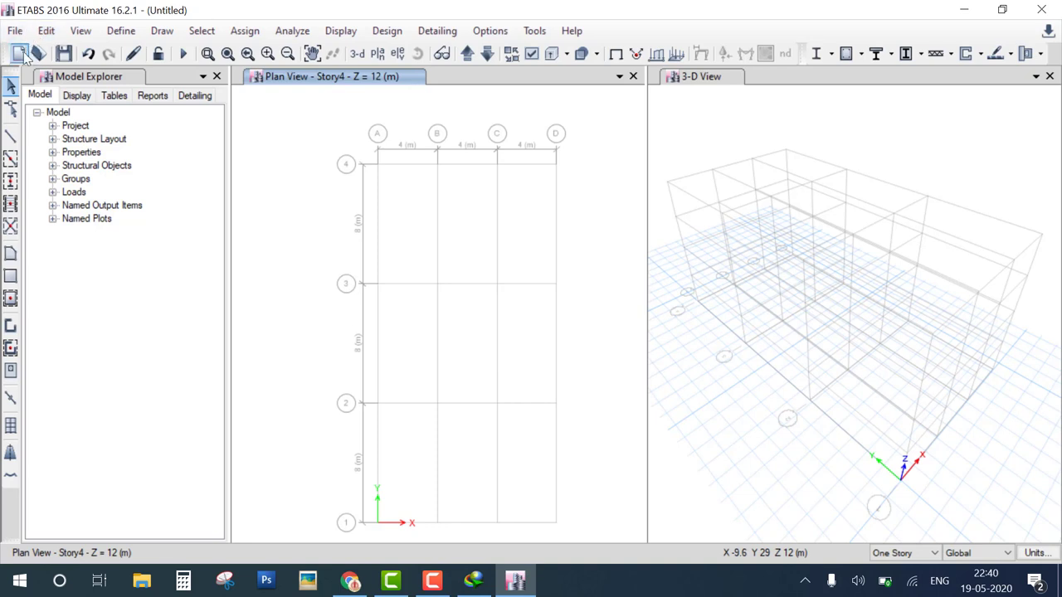
Start another new model without saving, accepting built-in initialization settings.
click(18, 53)
click(559, 353)
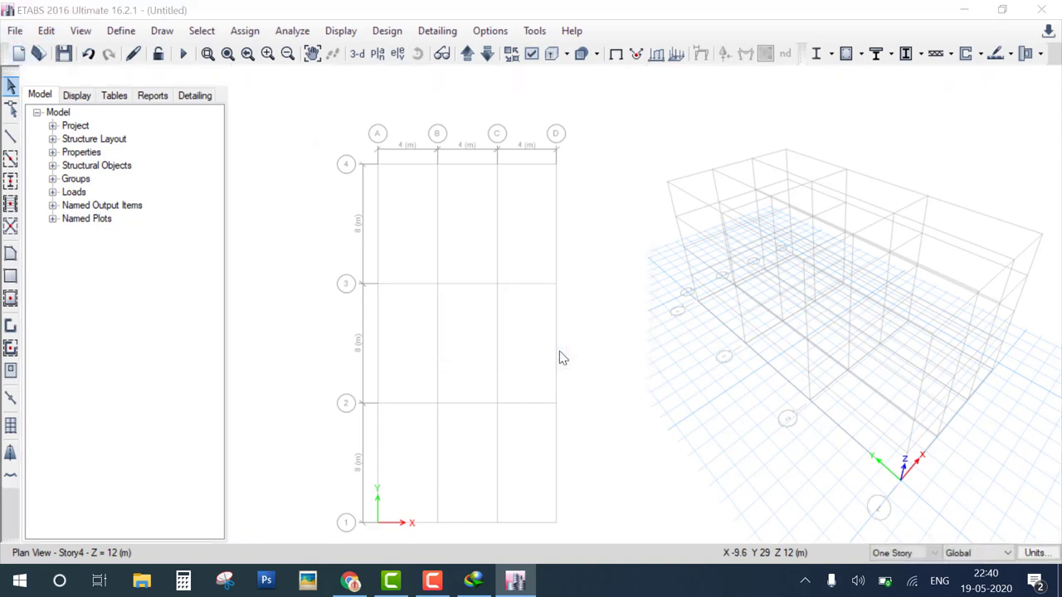
click(439, 249)
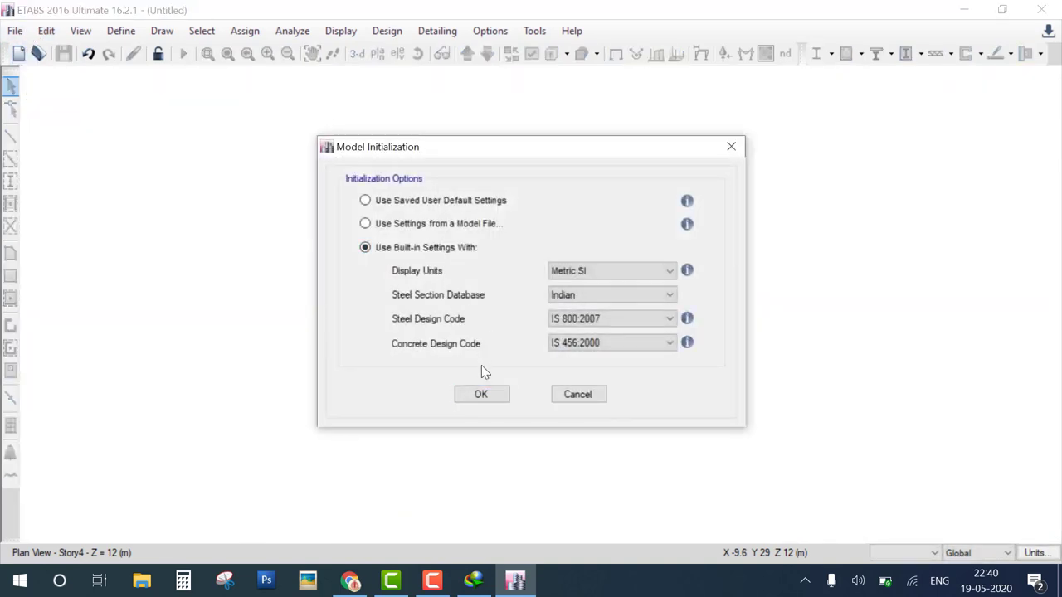
click(483, 394)
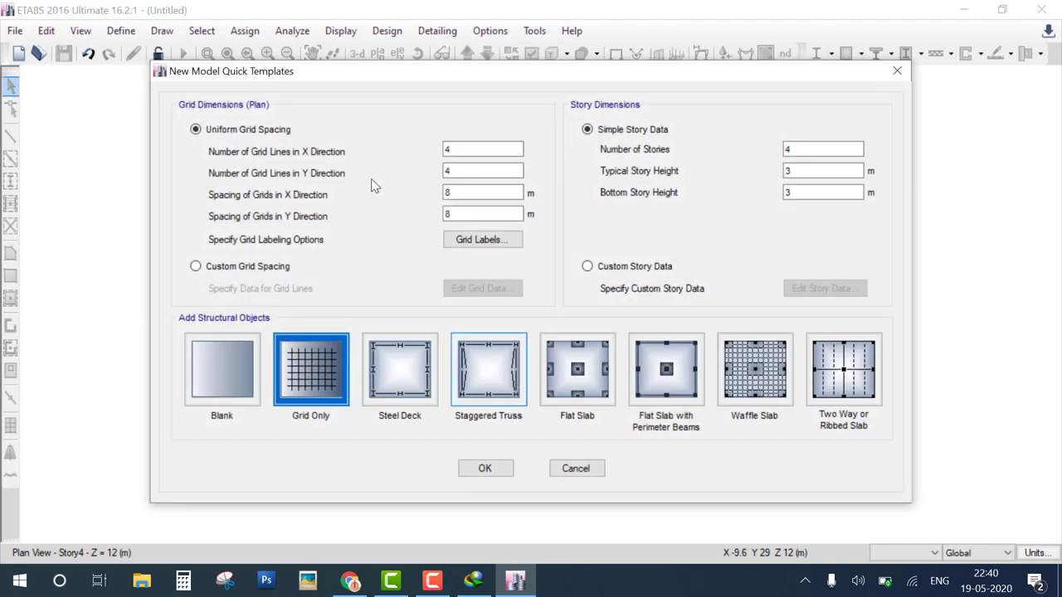
Mark the template's grid and story fields, then switch the plan grid to Custom Grid Spacing.
drag(361, 122, 800, 119)
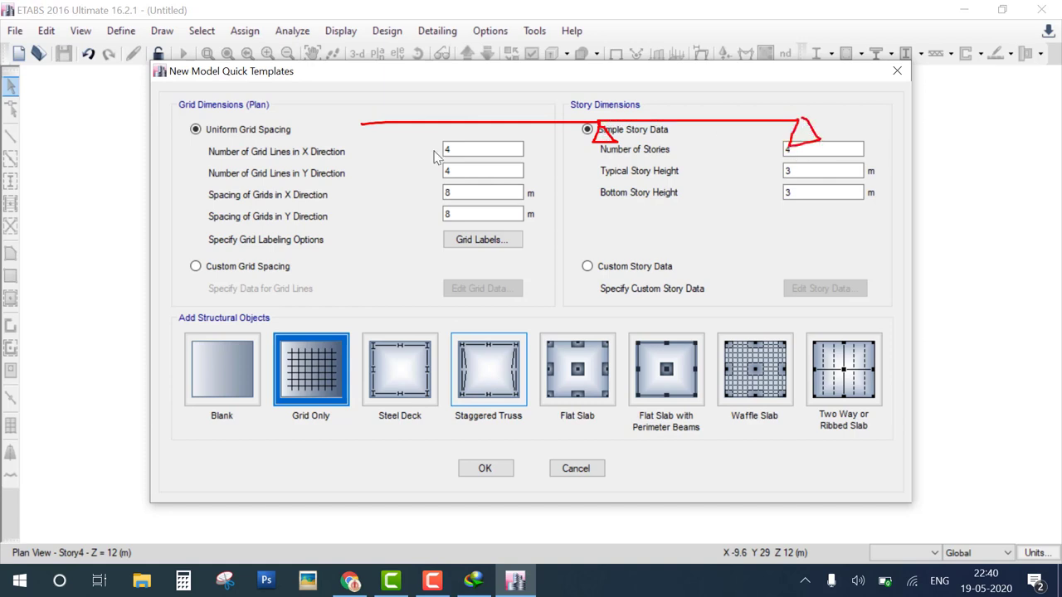
mouse_move(361, 123)
mouse_down()
mouse_move(355, 136)
mouse_move(365, 125)
mouse_up()
mouse_move(462, 86)
mouse_down()
mouse_move(489, 112)
mouse_move(533, 110)
mouse_up()
mouse_move(645, 83)
mouse_down()
mouse_move(664, 83)
mouse_move(652, 108)
mouse_move(676, 92)
mouse_move(691, 103)
mouse_up()
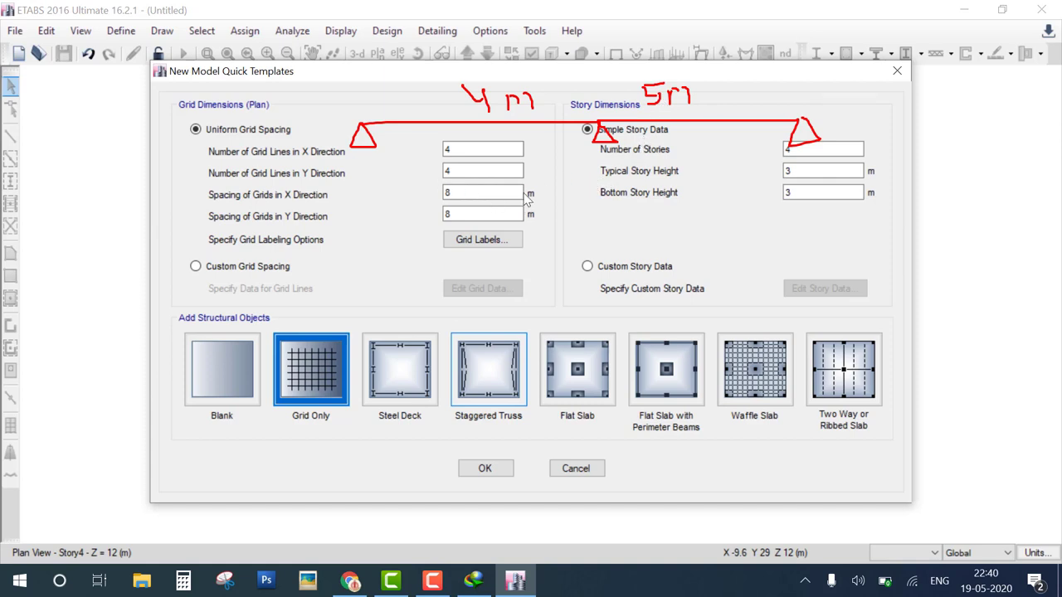
drag(518, 191, 571, 175)
mouse_move(193, 263)
mouse_down()
mouse_move(188, 315)
mouse_move(454, 298)
mouse_move(531, 275)
mouse_move(266, 264)
mouse_up()
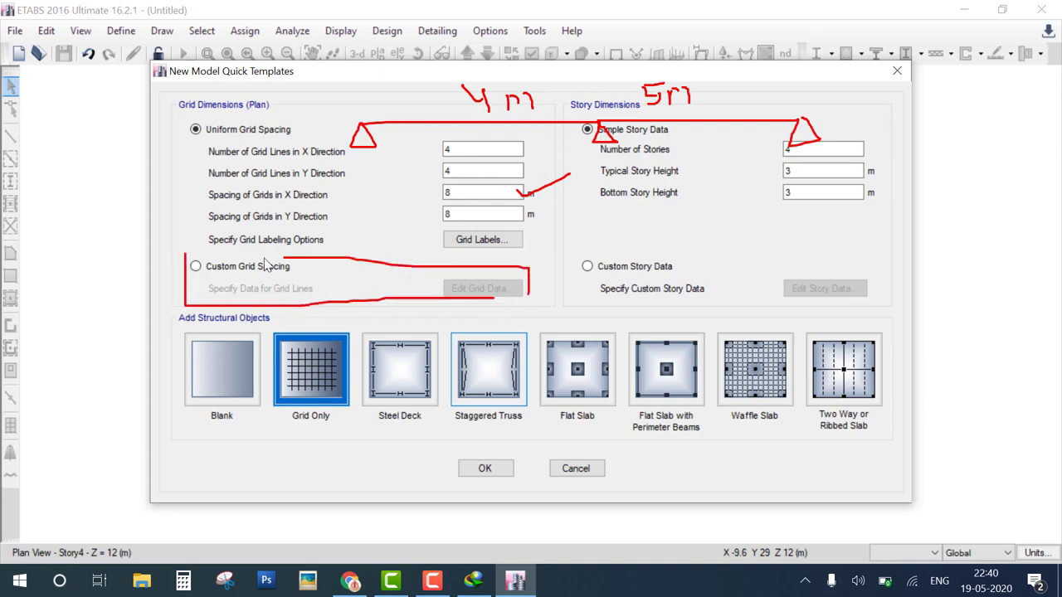
key(Escape)
click(197, 270)
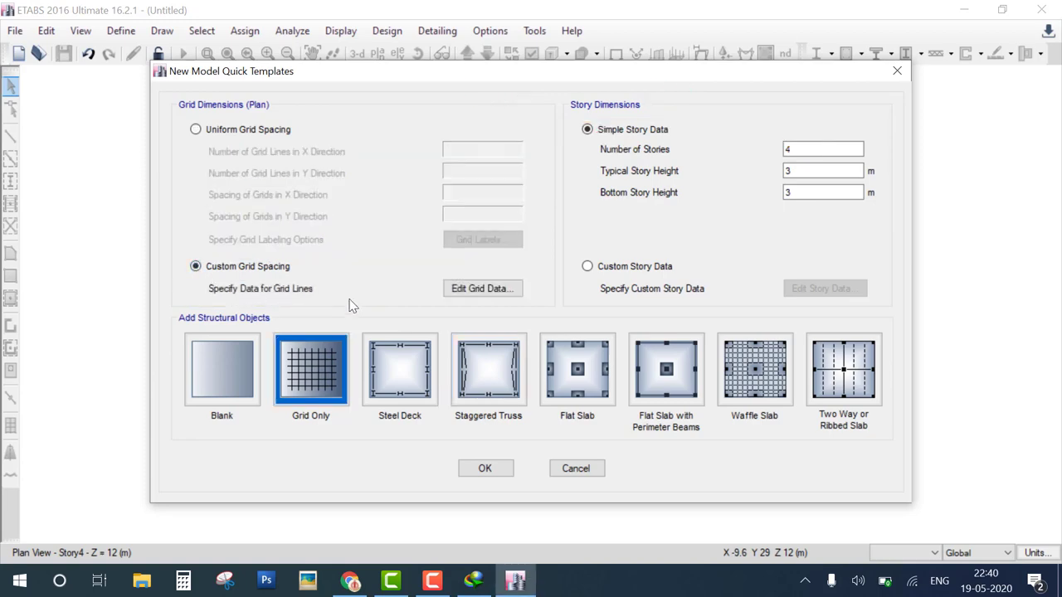
Open Edit Grid Data and mark the X and Y ordinates at 0, 8, 16 and 24 m.
click(488, 291)
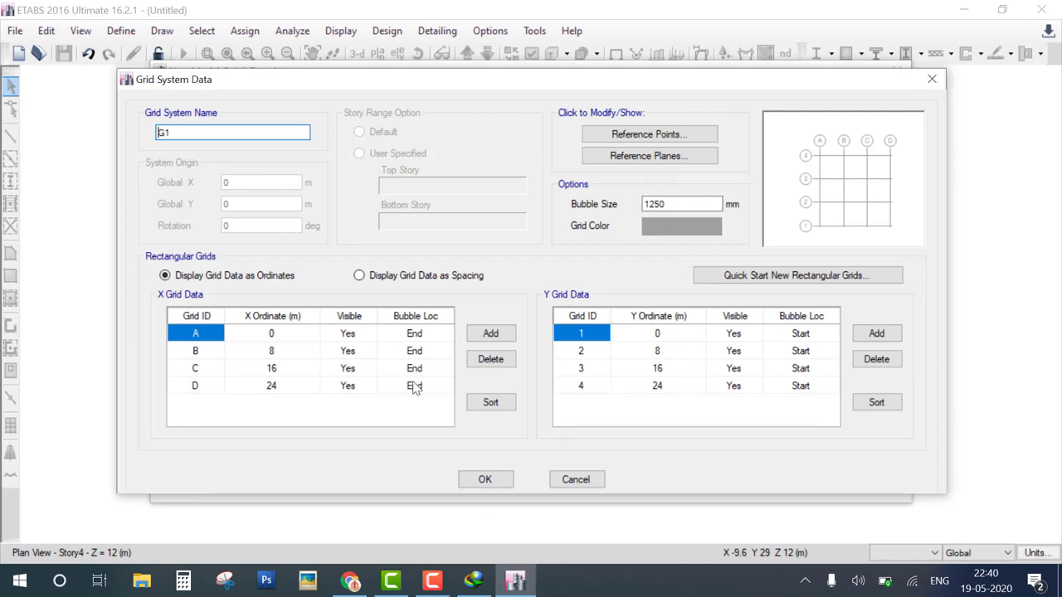
drag(282, 330, 363, 304)
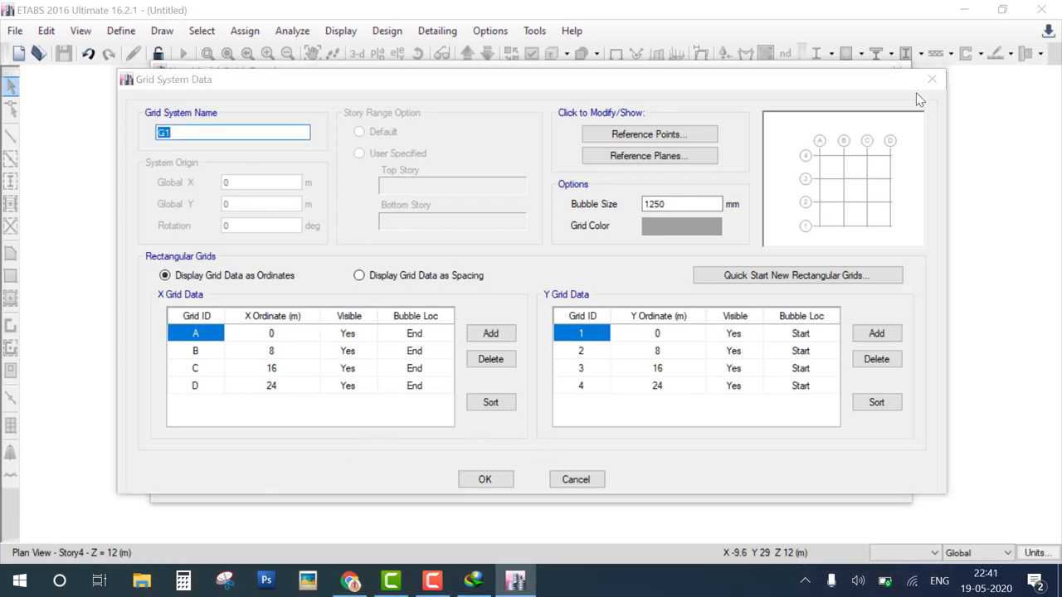
drag(786, 125, 765, 125)
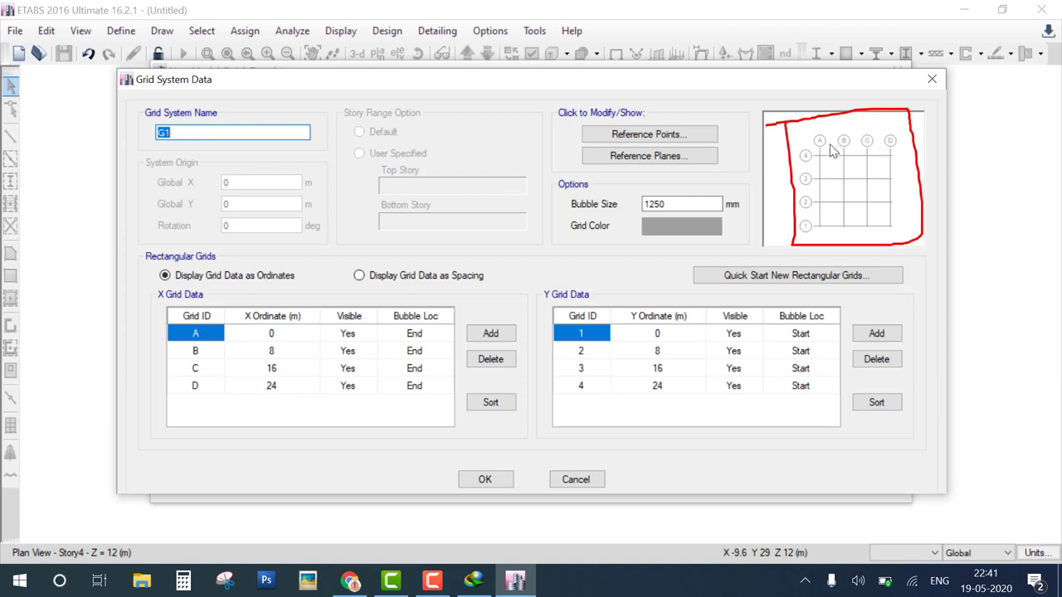
drag(827, 131, 906, 113)
drag(804, 229, 823, 191)
drag(218, 363, 271, 339)
drag(636, 367, 679, 363)
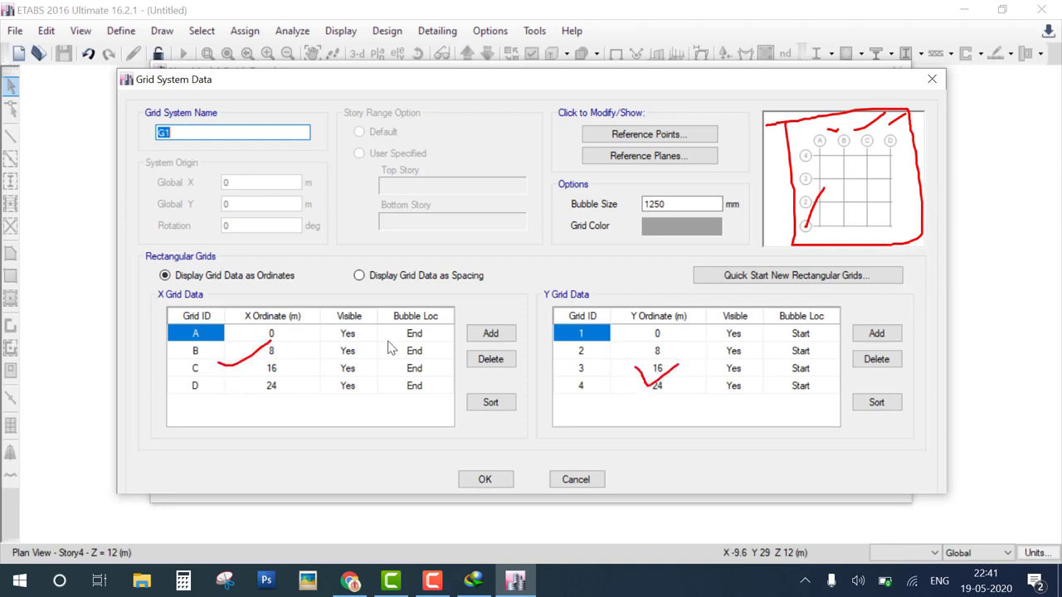
drag(282, 336, 298, 329)
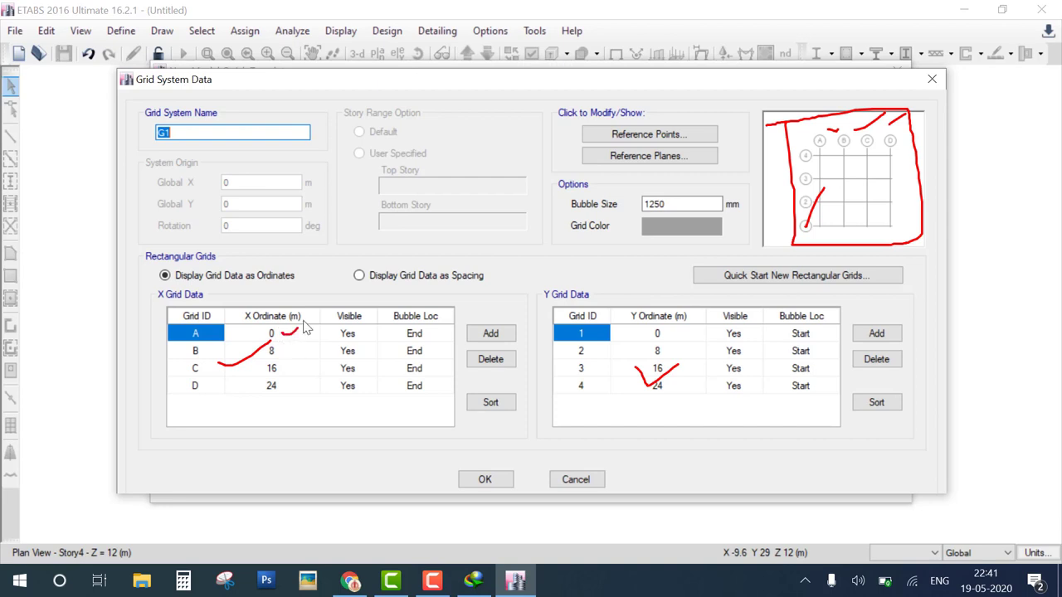
Change grid B's X ordinate to 4 and grid C's to 9, then accept the grid data.
key(Escape)
click(274, 355)
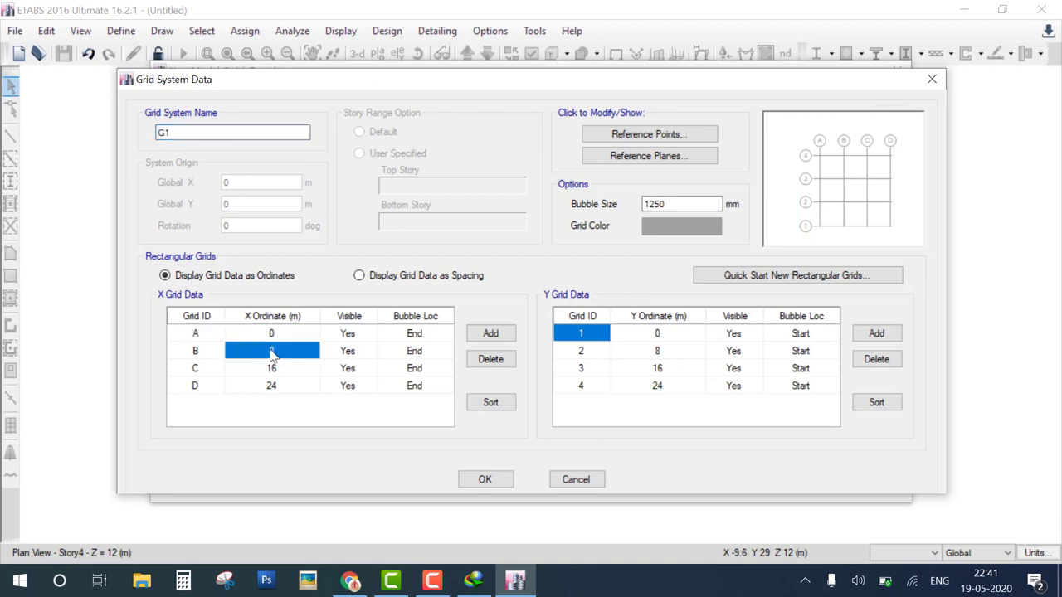
text(4)
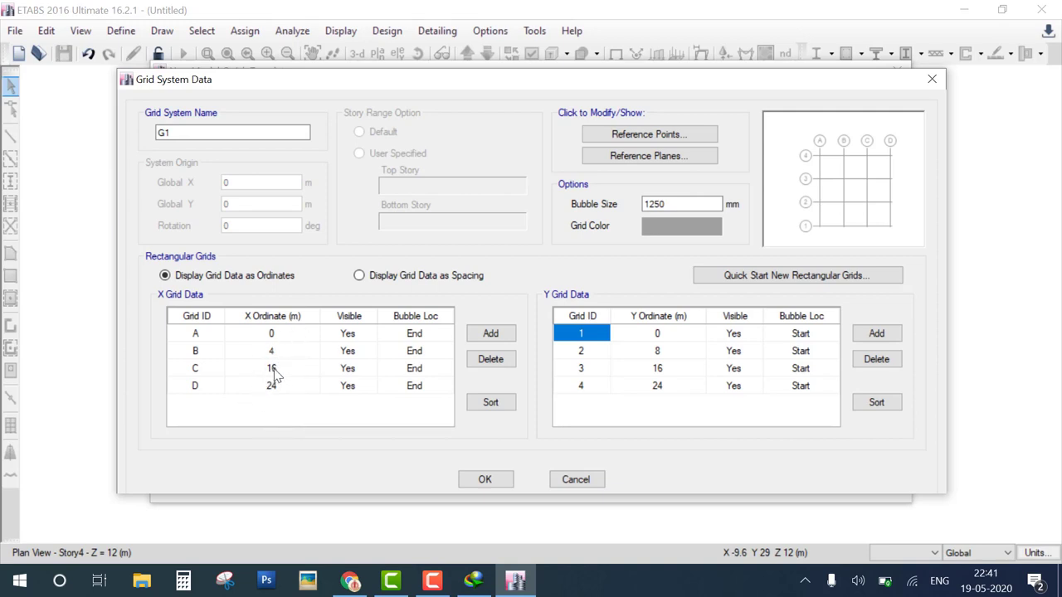
click(275, 375)
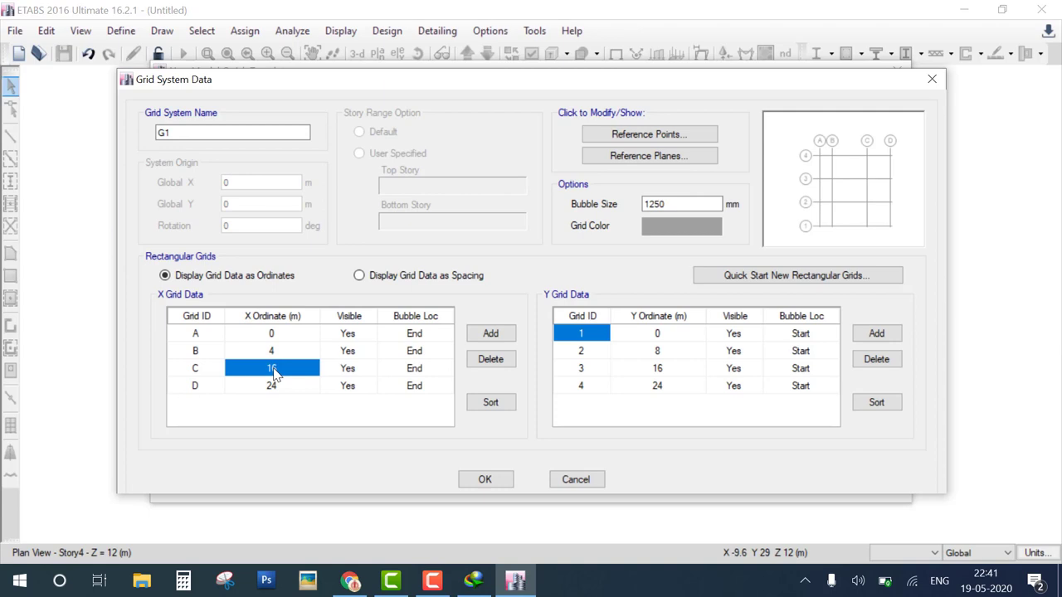
text(9)
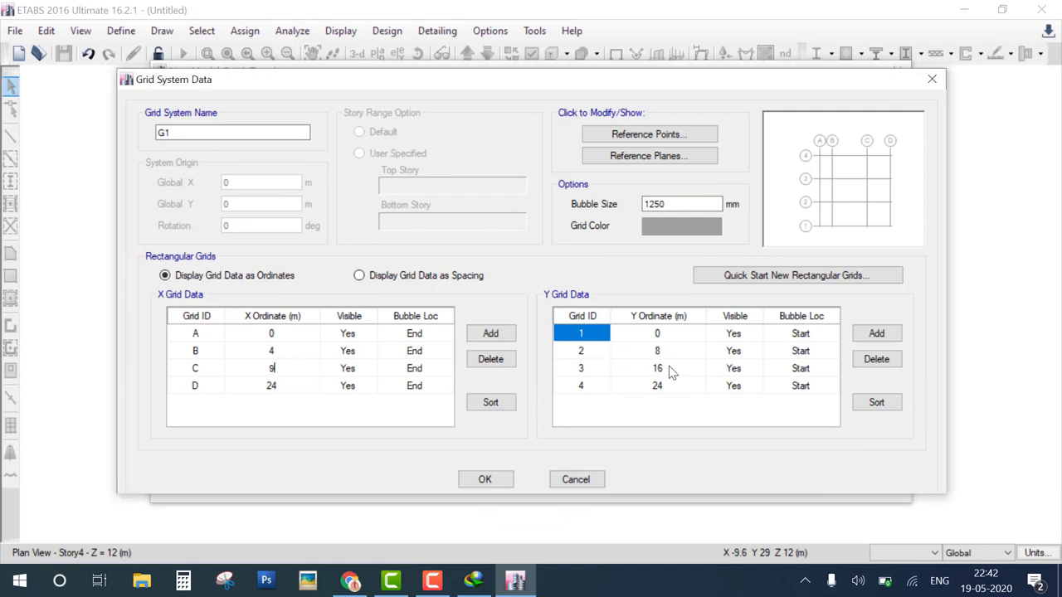
drag(286, 348, 344, 342)
drag(291, 376, 358, 346)
click(466, 480)
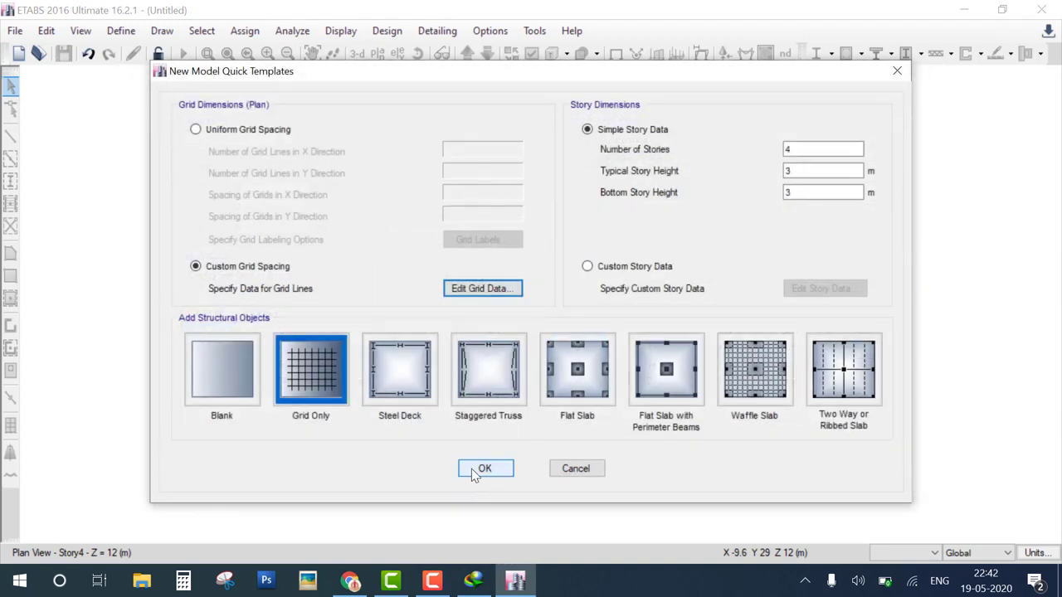
Build the grid-only model, then draw and undo a trial line along grid 4 from A to B.
click(471, 469)
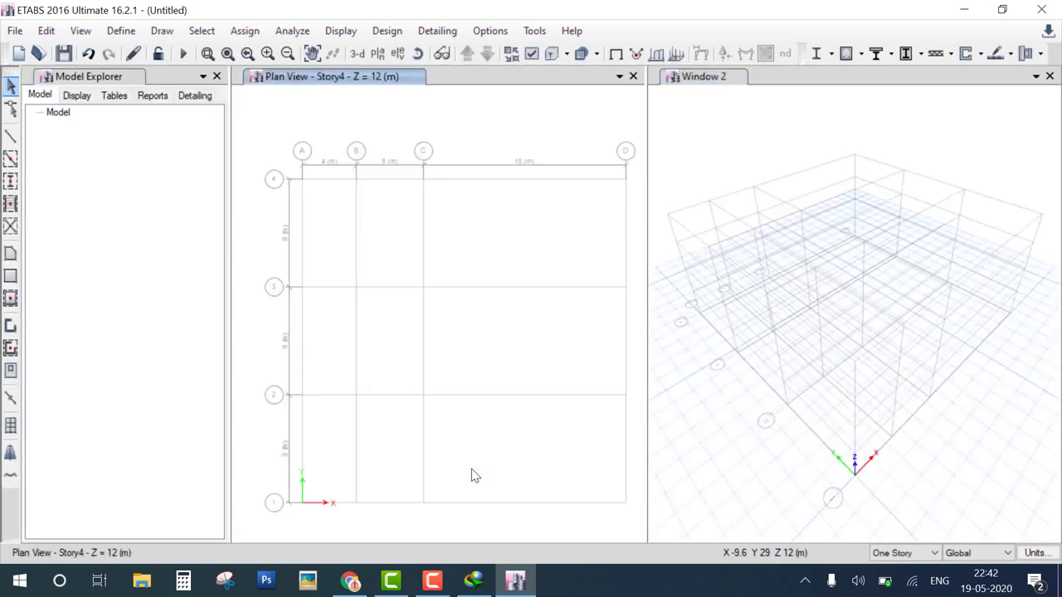
click(303, 180)
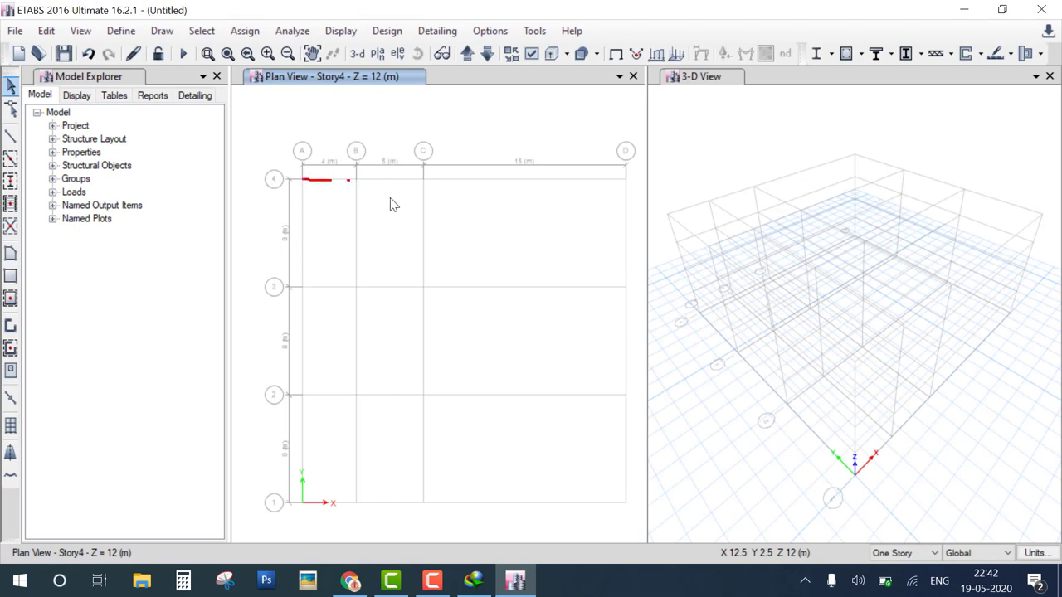
click(357, 183)
key(ctrl+z)
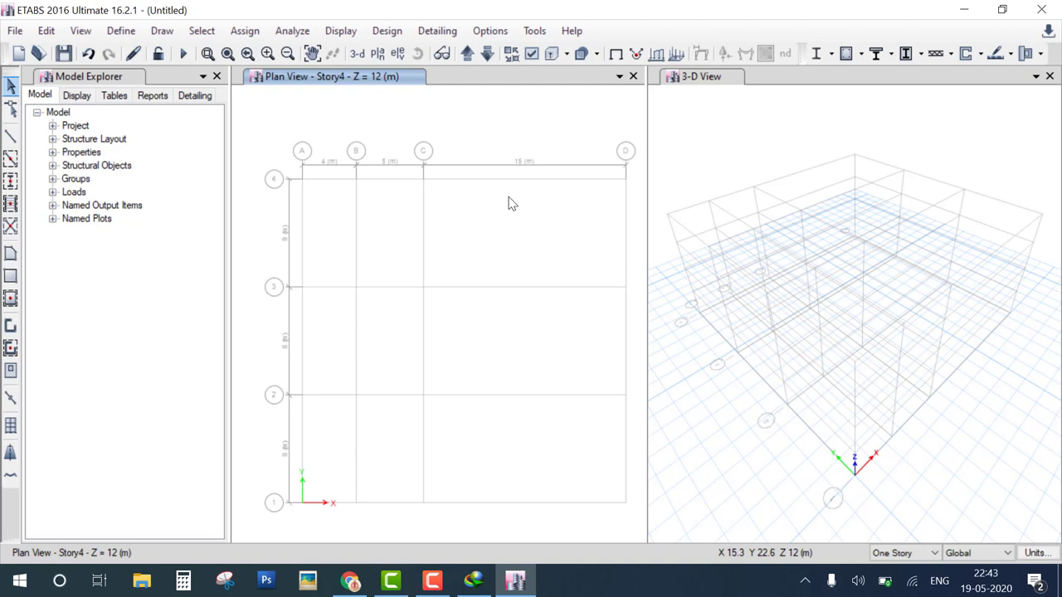
Sketch a 10 m beam on two triangular supports with hatched ground beneath.
drag(385, 241, 871, 227)
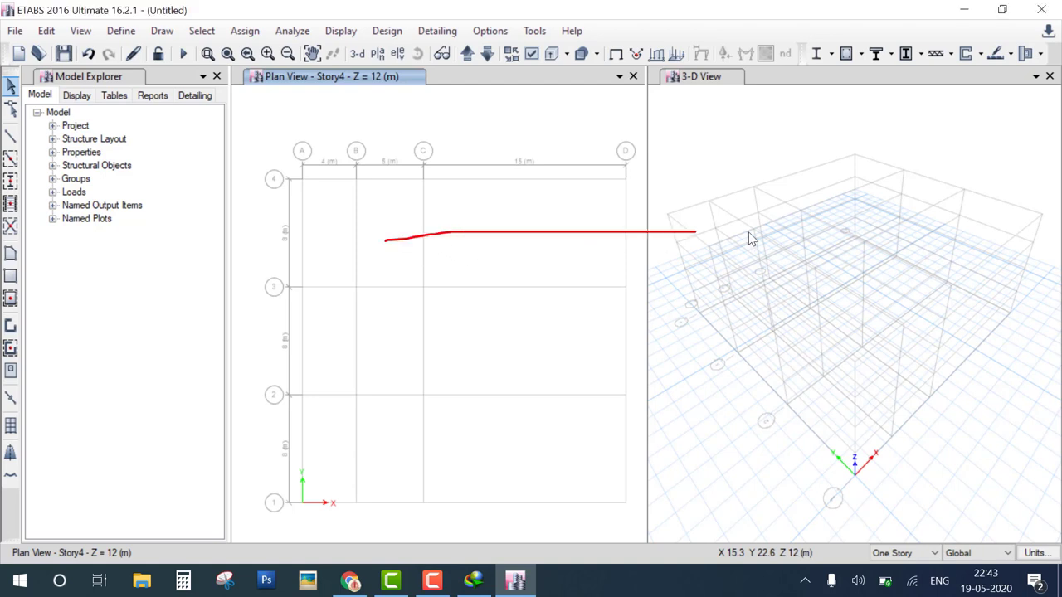
mouse_move(384, 242)
mouse_down()
mouse_move(350, 297)
mouse_move(382, 247)
mouse_up()
mouse_move(571, 263)
mouse_down()
mouse_move(584, 315)
mouse_move(599, 287)
mouse_move(639, 311)
mouse_move(690, 314)
mouse_up()
mouse_move(869, 231)
mouse_down()
mouse_move(850, 282)
mouse_move(873, 229)
mouse_up()
drag(850, 287, 940, 293)
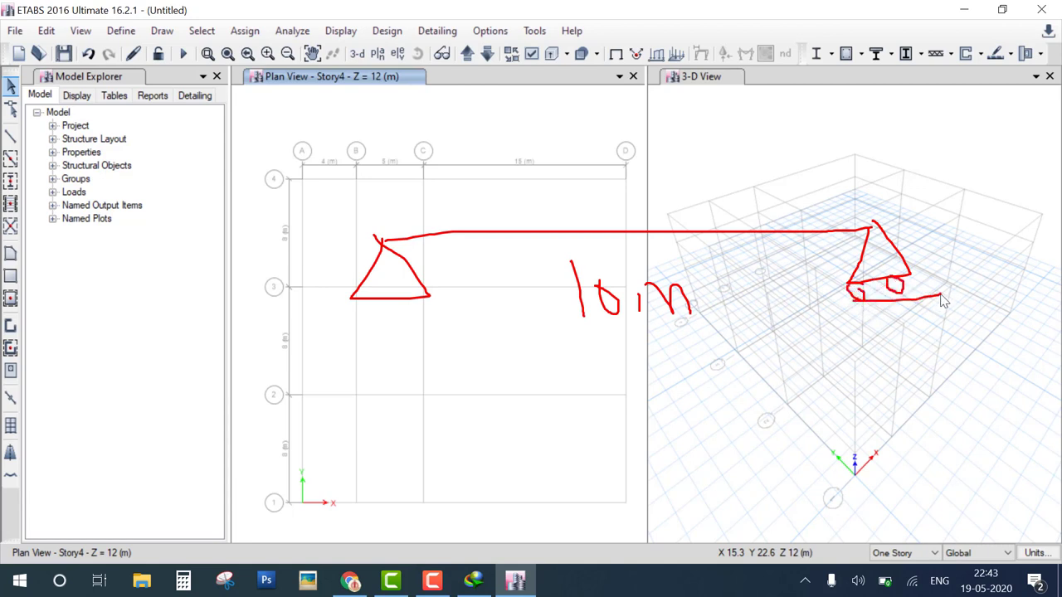
mouse_move(868, 303)
mouse_down()
mouse_move(859, 322)
mouse_move(911, 320)
mouse_up()
mouse_move(366, 302)
mouse_down()
mouse_move(351, 310)
mouse_move(355, 326)
mouse_move(399, 316)
mouse_up()
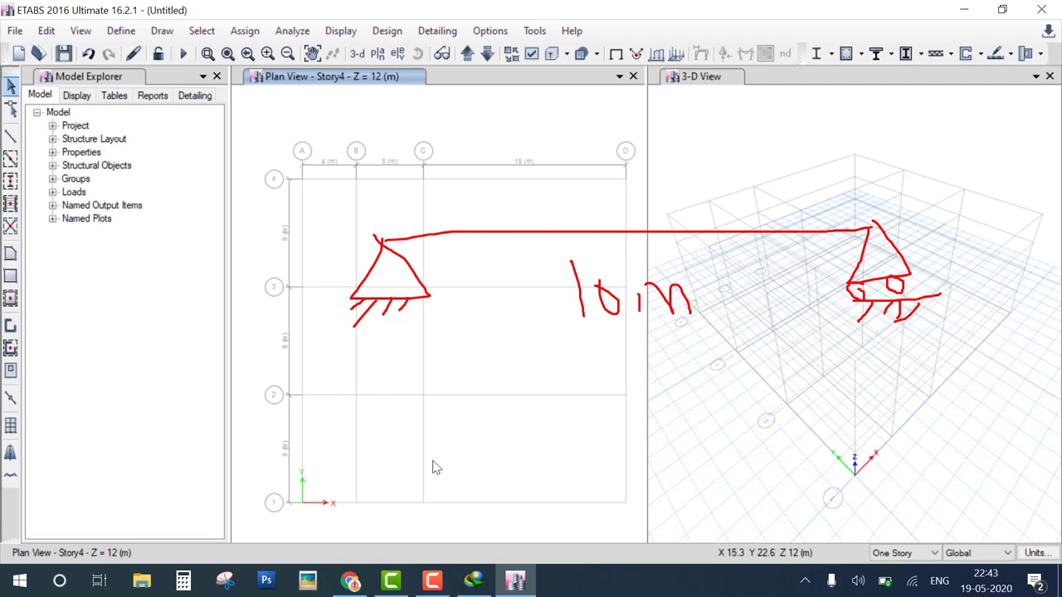
Sketch two hatched columns under the beam and mark the beam-column joints.
mouse_move(443, 544)
mouse_down()
mouse_move(465, 401)
mouse_move(510, 524)
mouse_up()
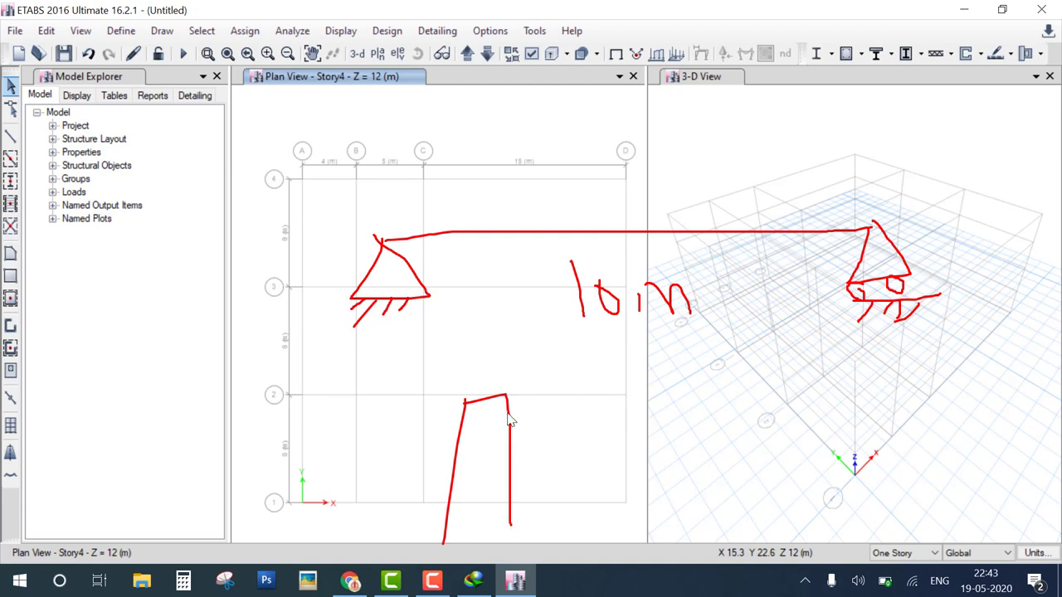
mouse_move(506, 413)
mouse_down()
mouse_move(390, 504)
mouse_move(480, 471)
mouse_up()
drag(446, 516, 517, 463)
drag(489, 498, 485, 521)
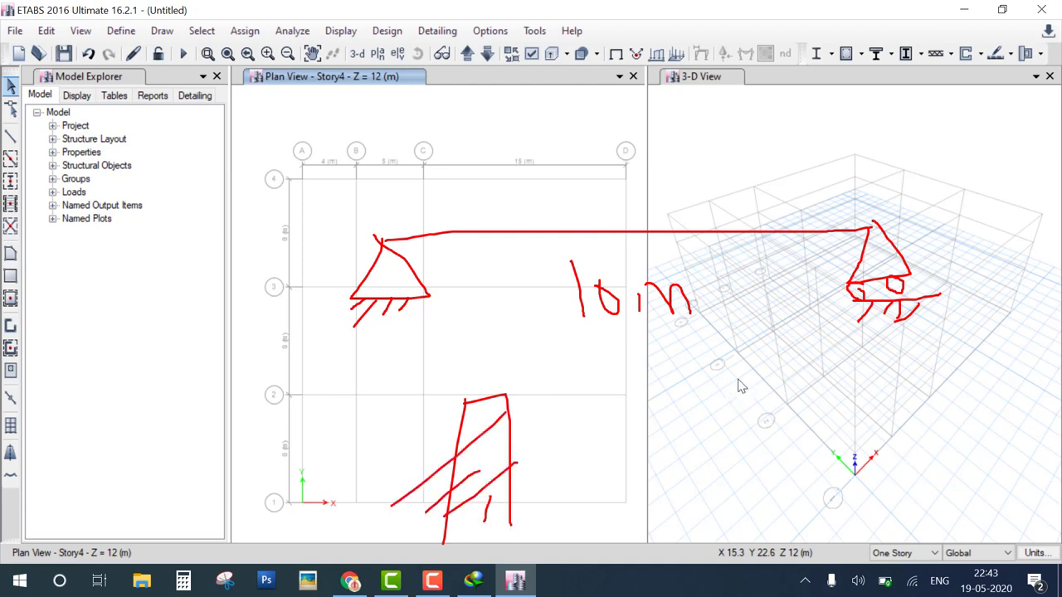
mouse_move(740, 375)
mouse_down()
mouse_move(743, 476)
mouse_move(777, 371)
mouse_move(749, 511)
mouse_move(750, 464)
mouse_up()
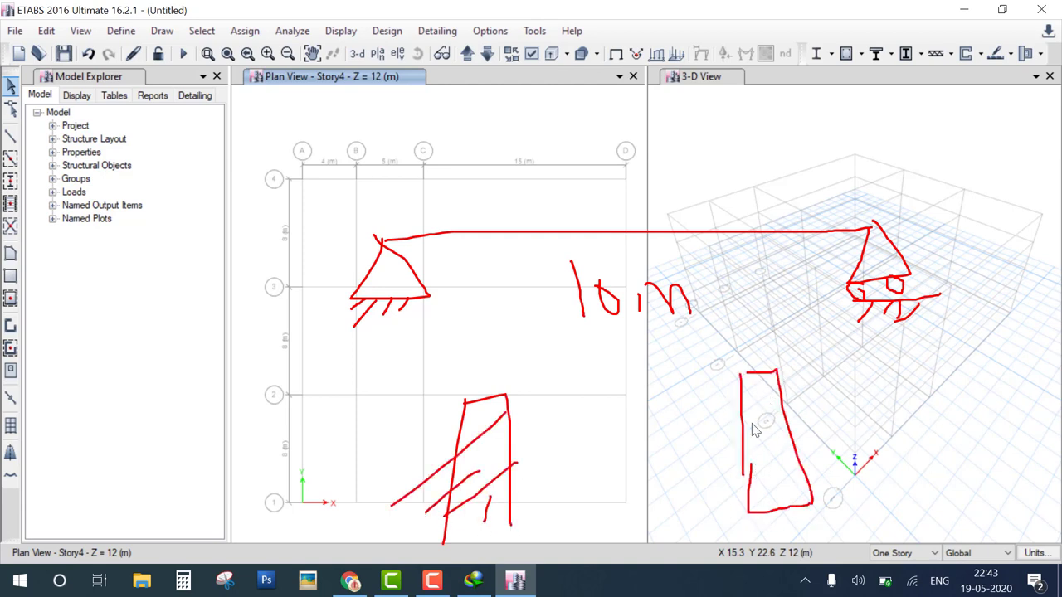
drag(759, 406, 734, 461)
drag(780, 431, 757, 501)
mouse_move(449, 342)
mouse_down()
mouse_move(481, 340)
mouse_move(448, 346)
mouse_up()
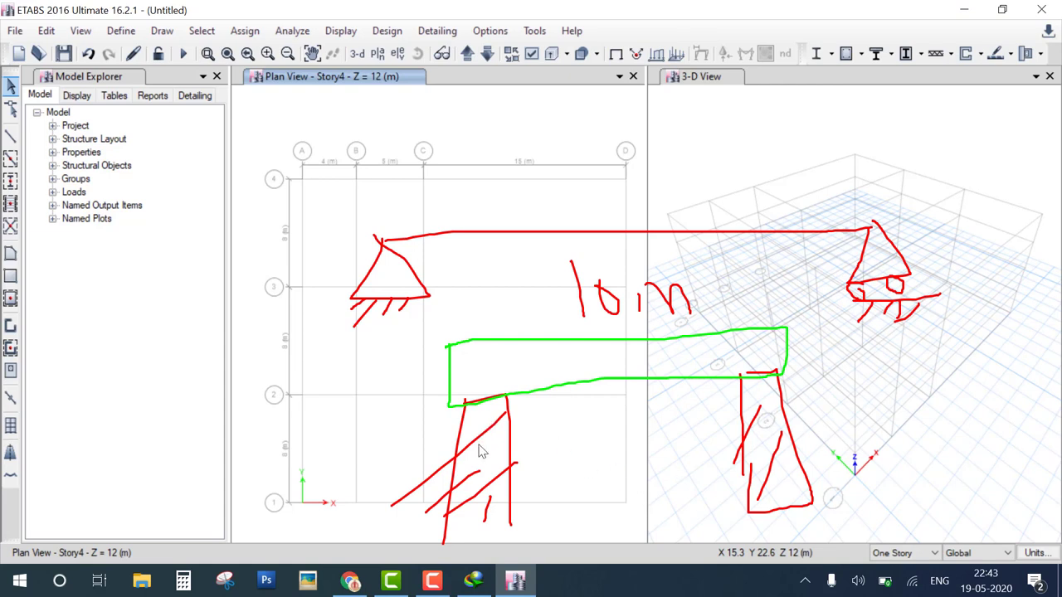
drag(481, 448, 508, 375)
drag(757, 375, 724, 370)
drag(761, 419, 761, 372)
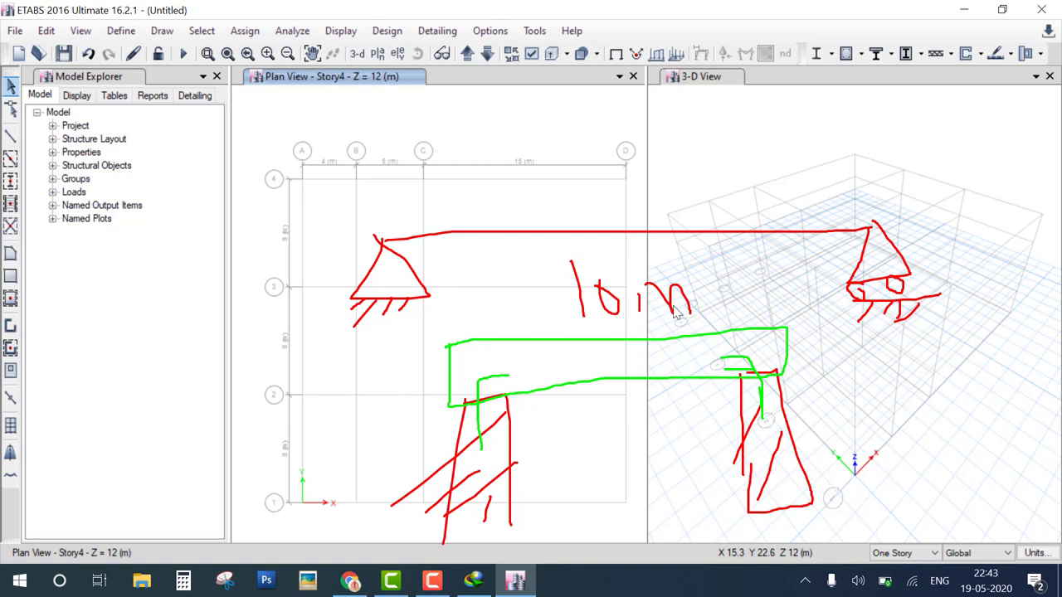
Tick the 10 m span and both supports on the sketch.
drag(699, 291, 770, 269)
drag(350, 330, 415, 280)
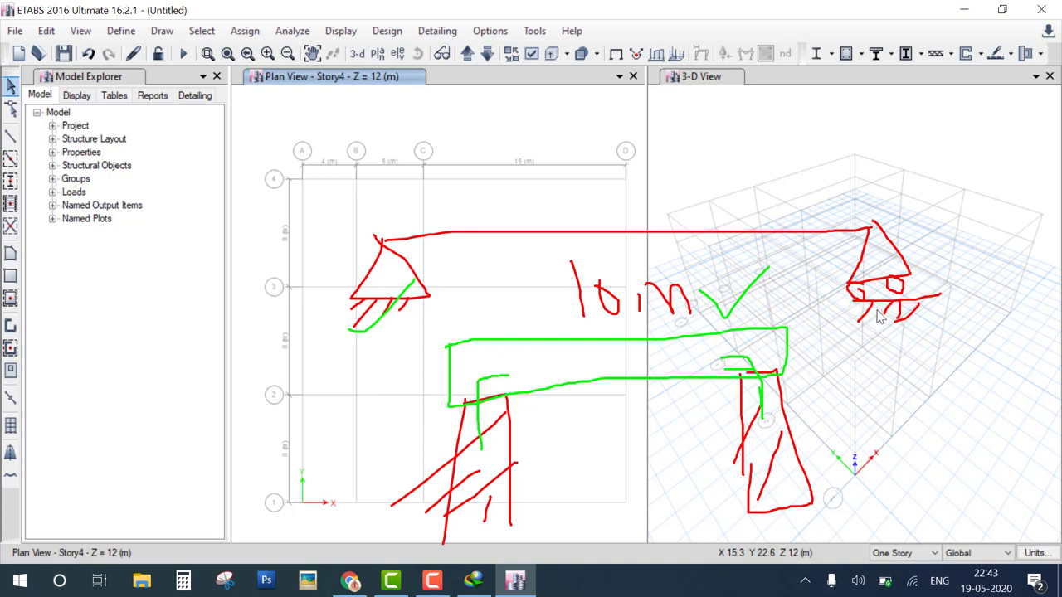
drag(877, 311, 969, 289)
Sketch a downward point-load arrow above the beam labelled 20 kN.
drag(625, 129, 641, 229)
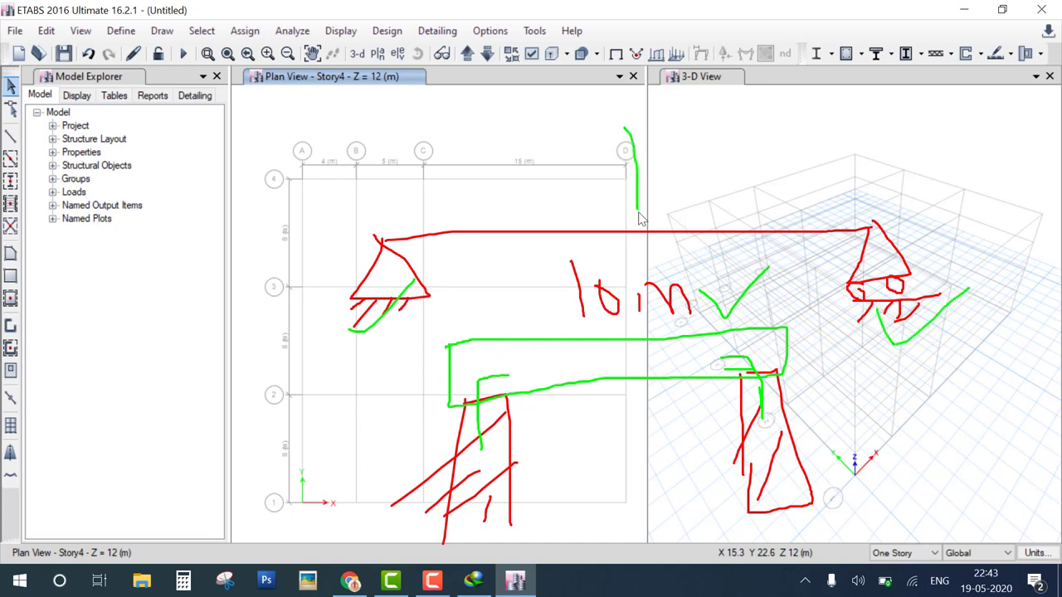
drag(615, 192, 641, 229)
drag(676, 121, 722, 166)
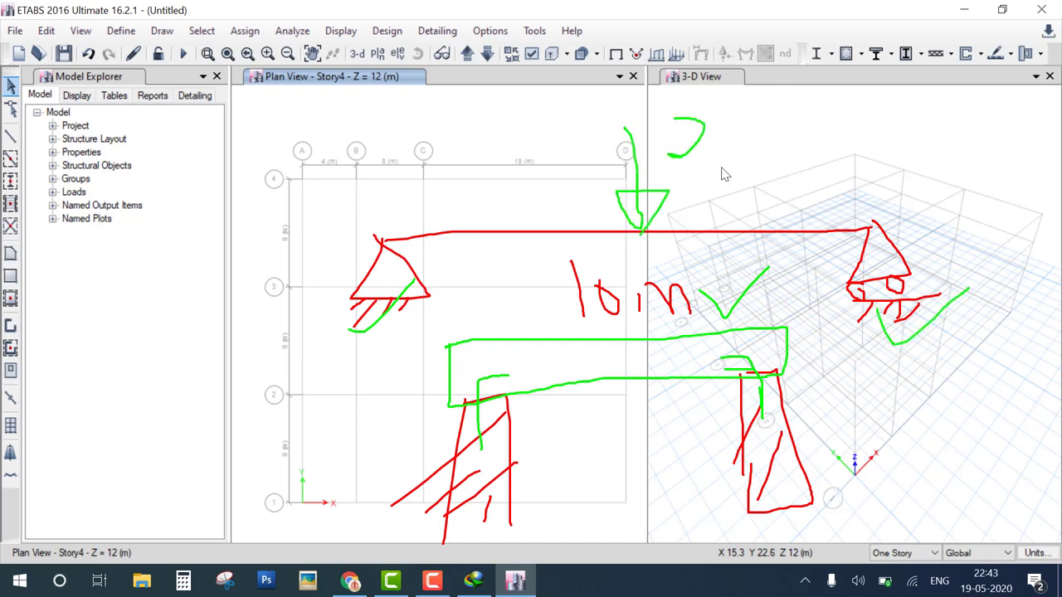
drag(739, 121, 771, 159)
mouse_move(794, 121)
mouse_down()
mouse_move(776, 141)
mouse_move(822, 170)
mouse_move(850, 104)
mouse_up()
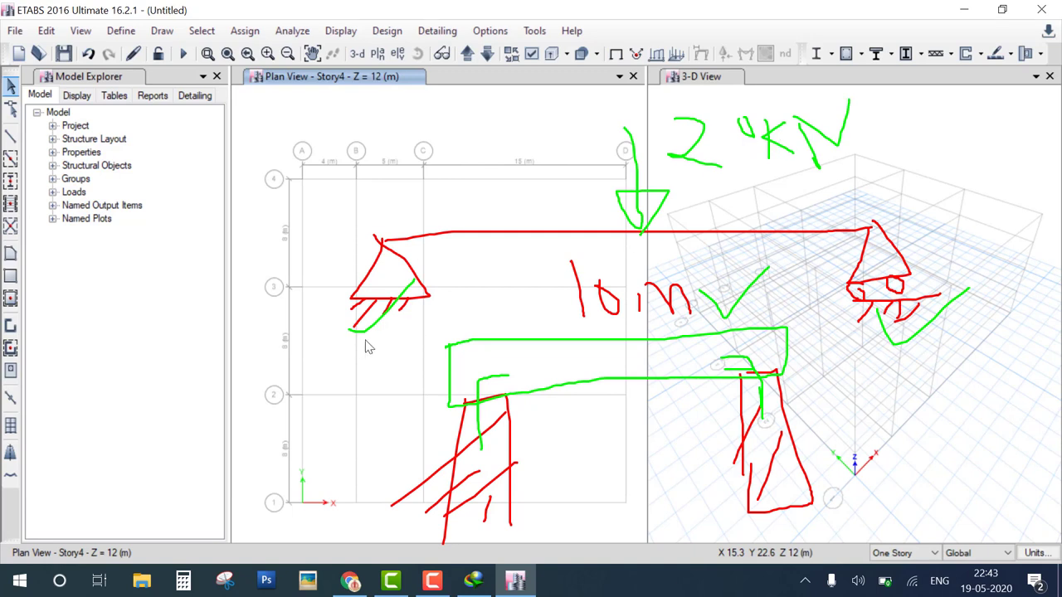
Sketch reaction arrows at the left and right supports.
mouse_move(366, 342)
mouse_down()
mouse_move(322, 409)
mouse_move(415, 379)
mouse_move(378, 443)
mouse_move(407, 477)
mouse_up()
drag(432, 438, 448, 469)
mouse_move(886, 320)
mouse_down()
mouse_move(878, 362)
mouse_move(914, 336)
mouse_up()
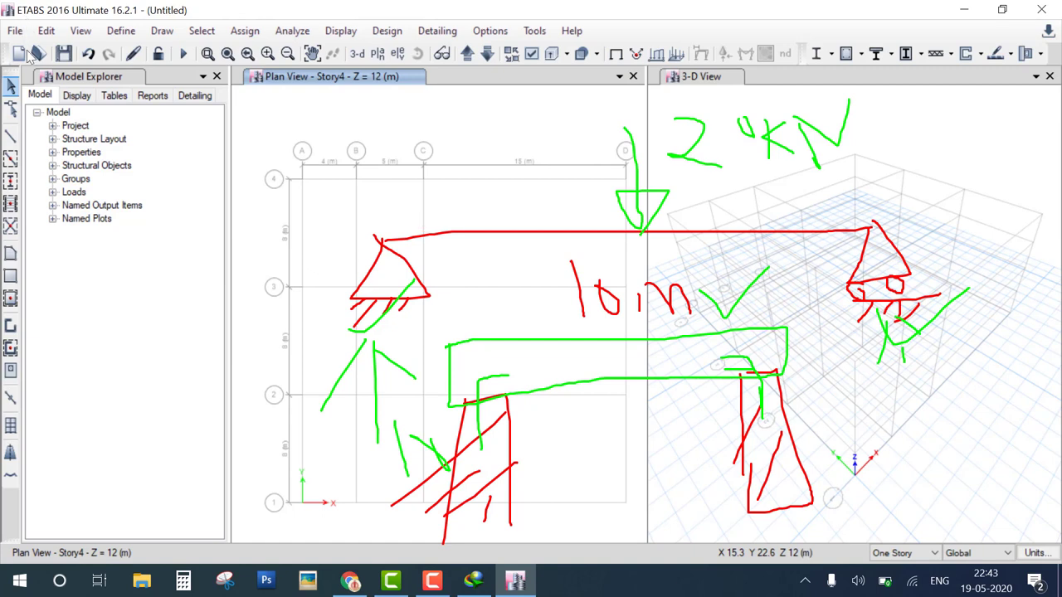
Start a new model without saving, using 10 m X-direction grid spacing.
click(22, 55)
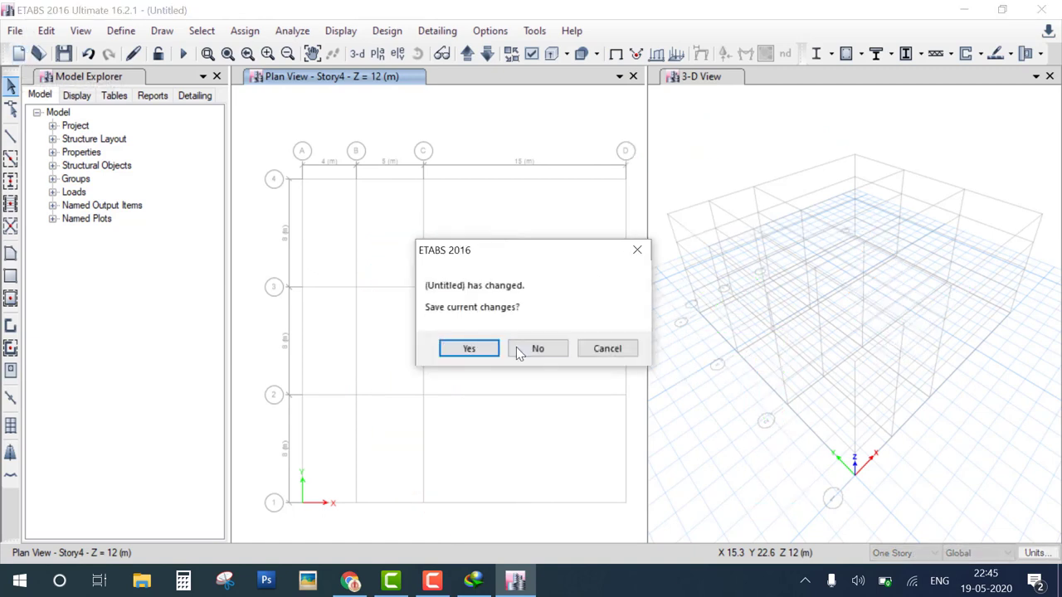
click(522, 355)
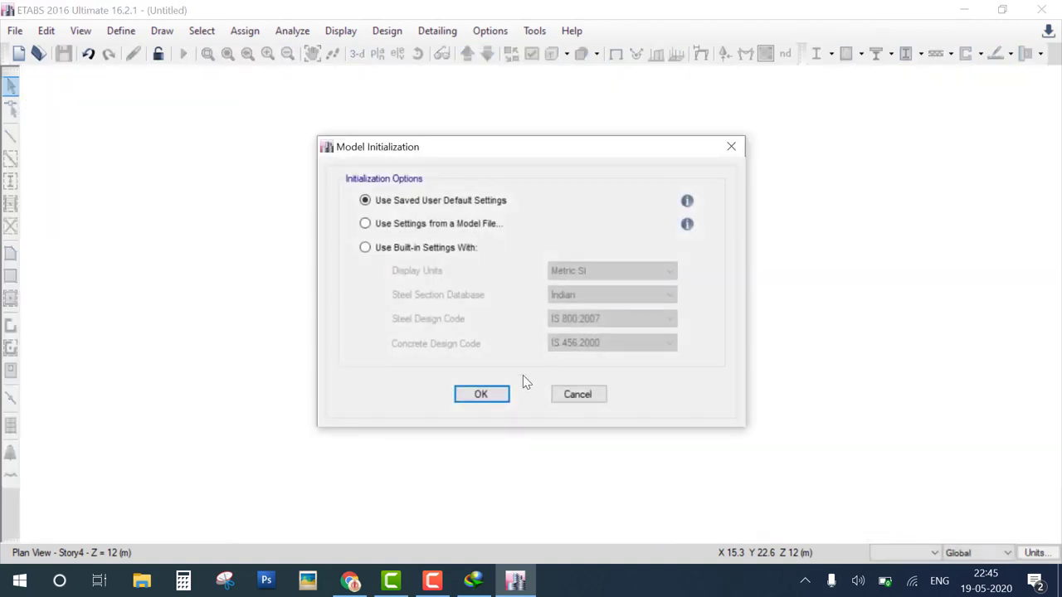
click(365, 247)
click(481, 394)
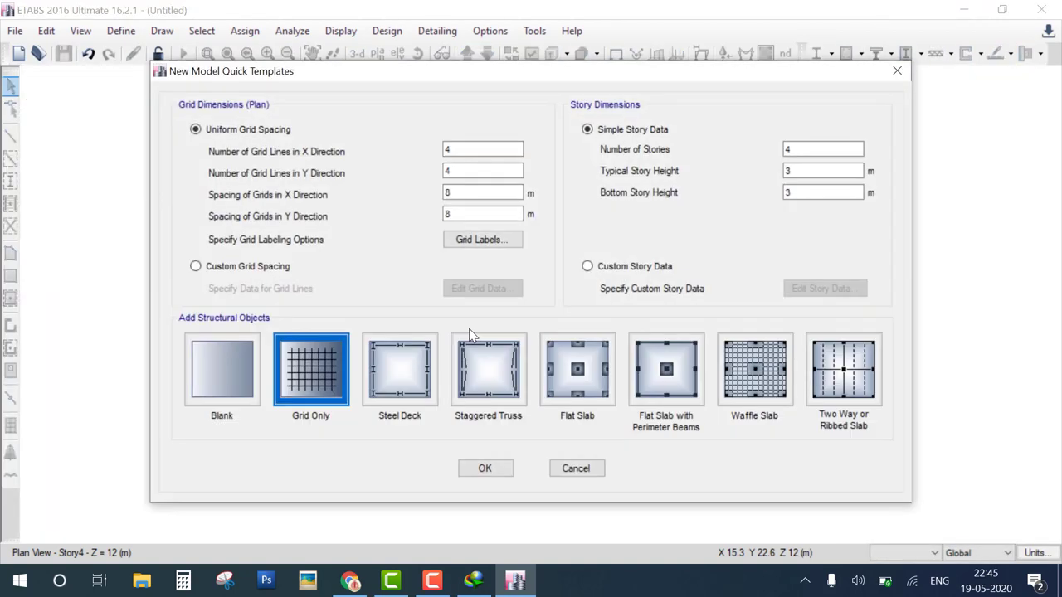
double_click(471, 192)
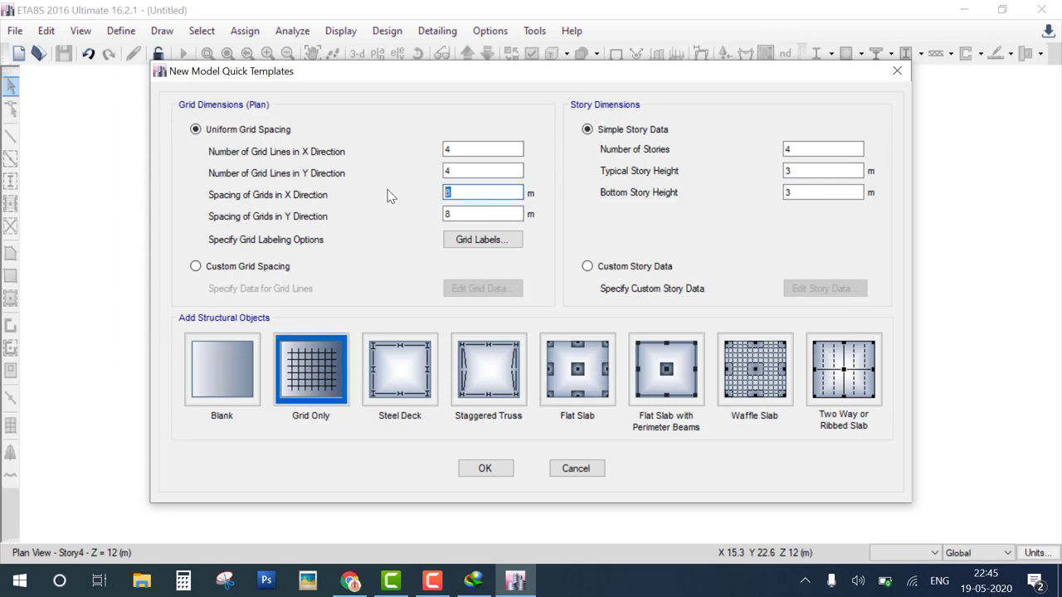
text(10)
click(508, 466)
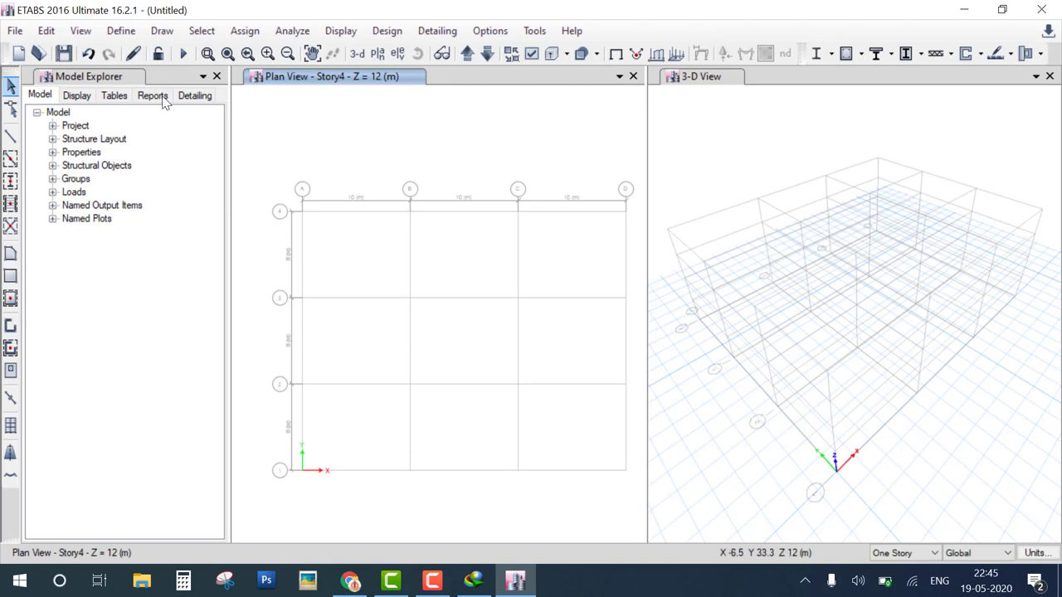
Sketch an arrow at the Define menu and open Material Properties.
drag(120, 38, 148, 367)
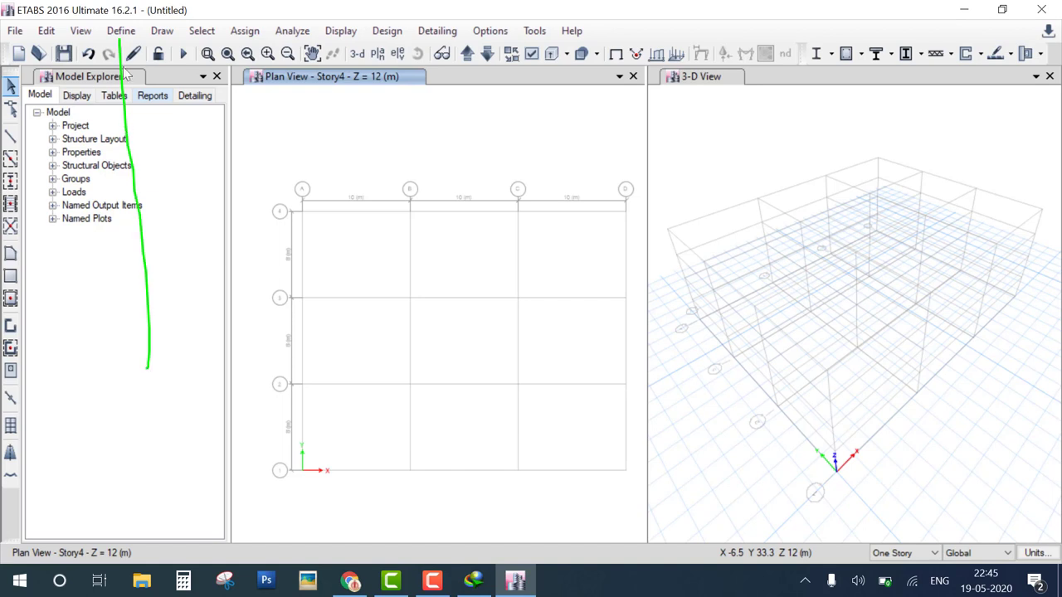
drag(116, 39, 108, 51)
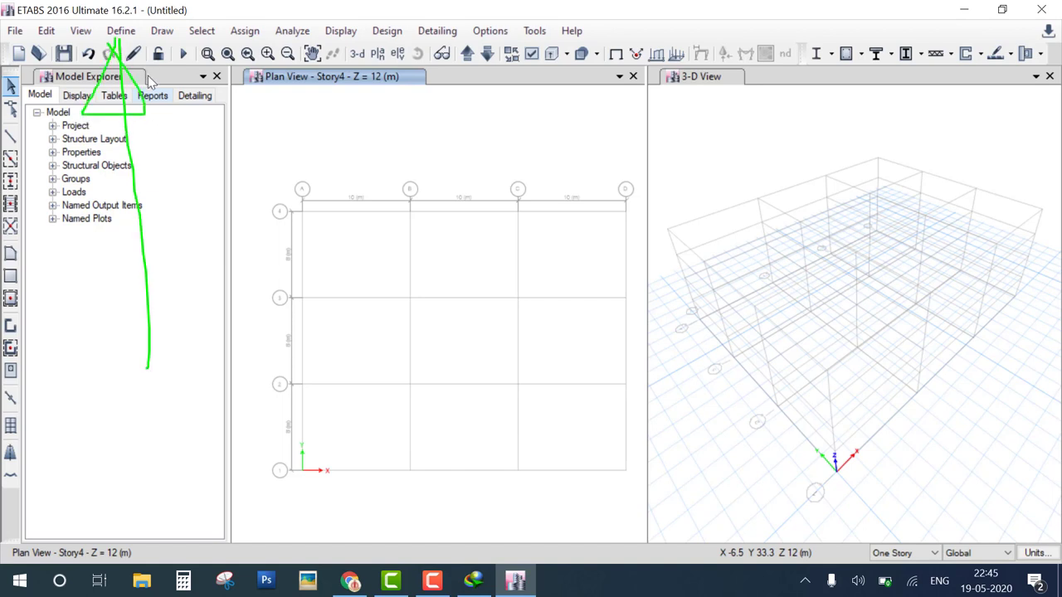
click(121, 31)
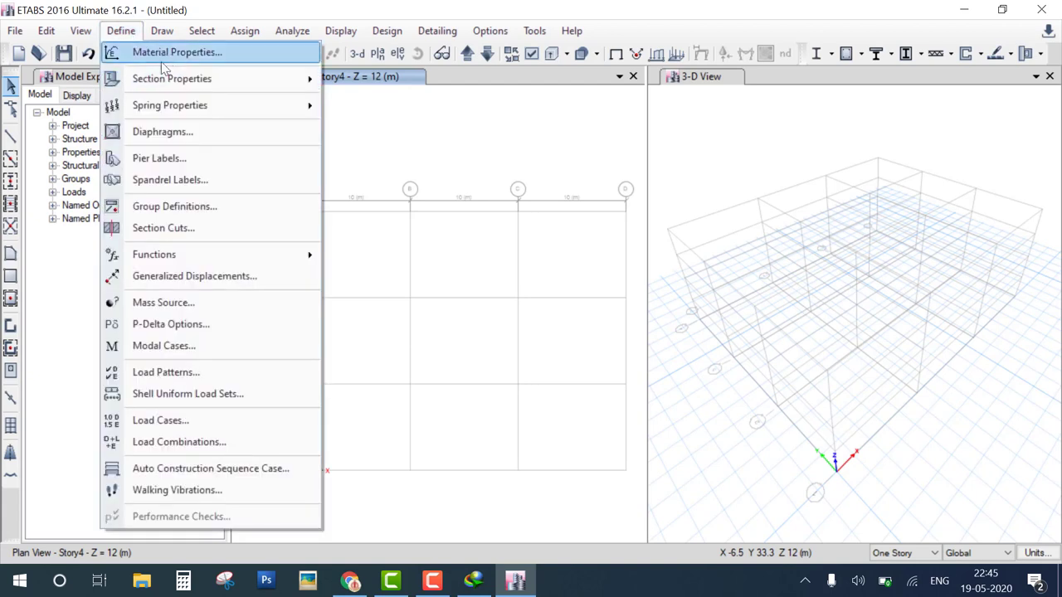
click(165, 54)
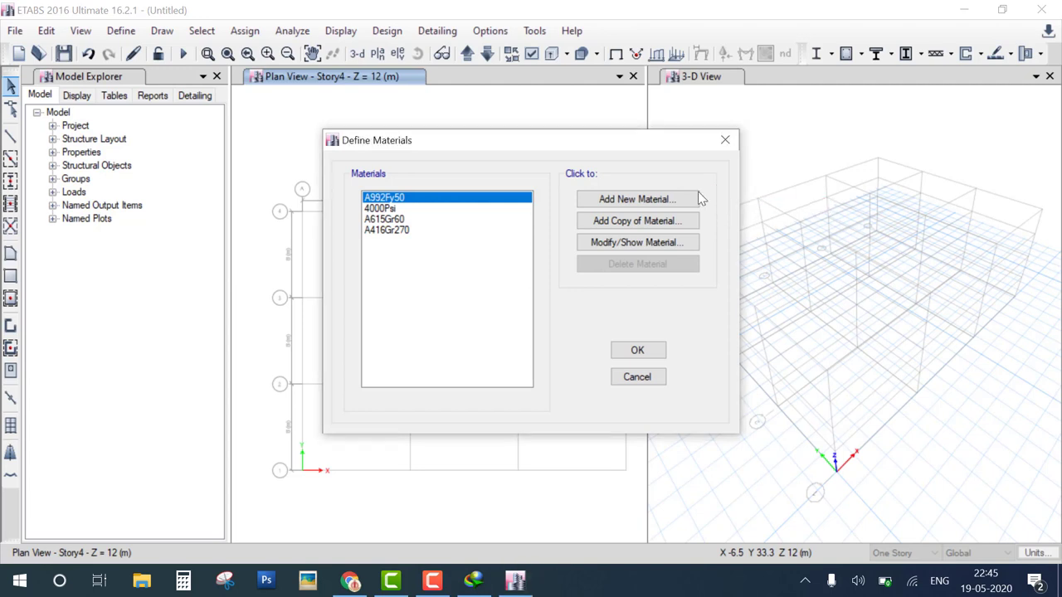
Add a new India-region Concrete material of grade M25.
click(670, 200)
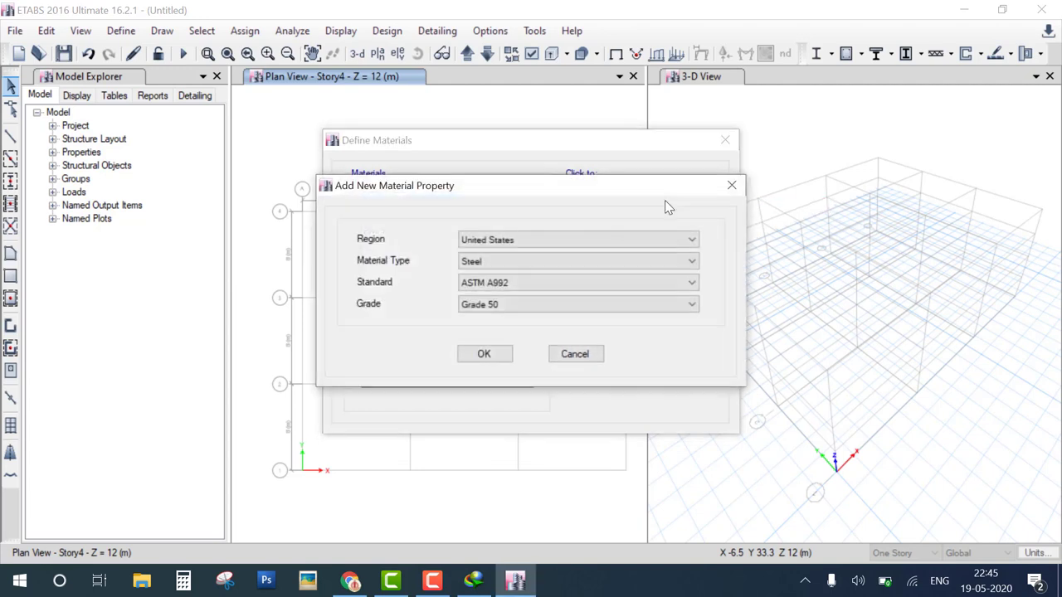
click(556, 241)
click(494, 274)
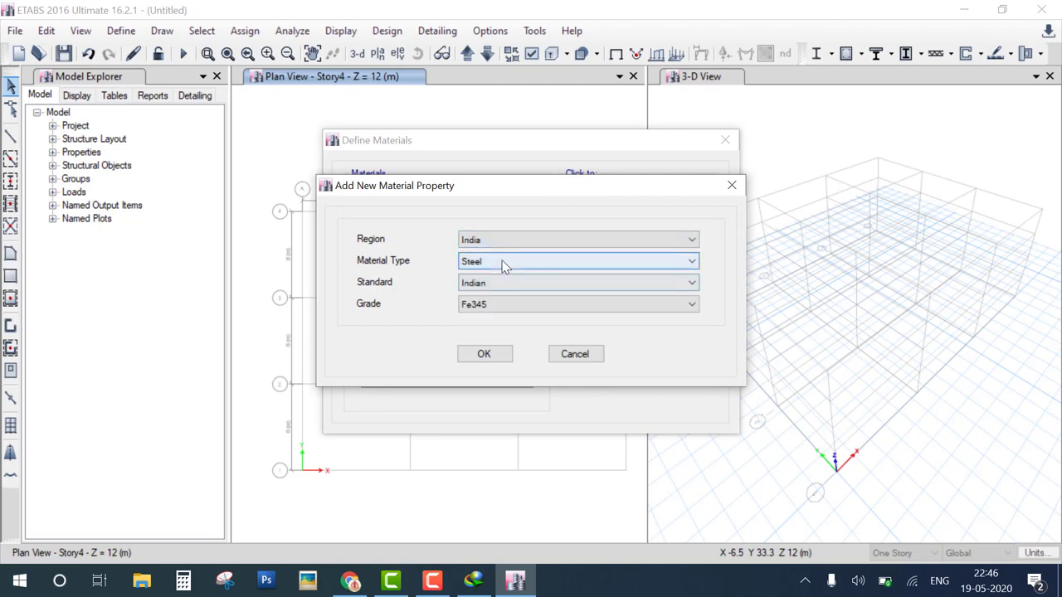
click(501, 262)
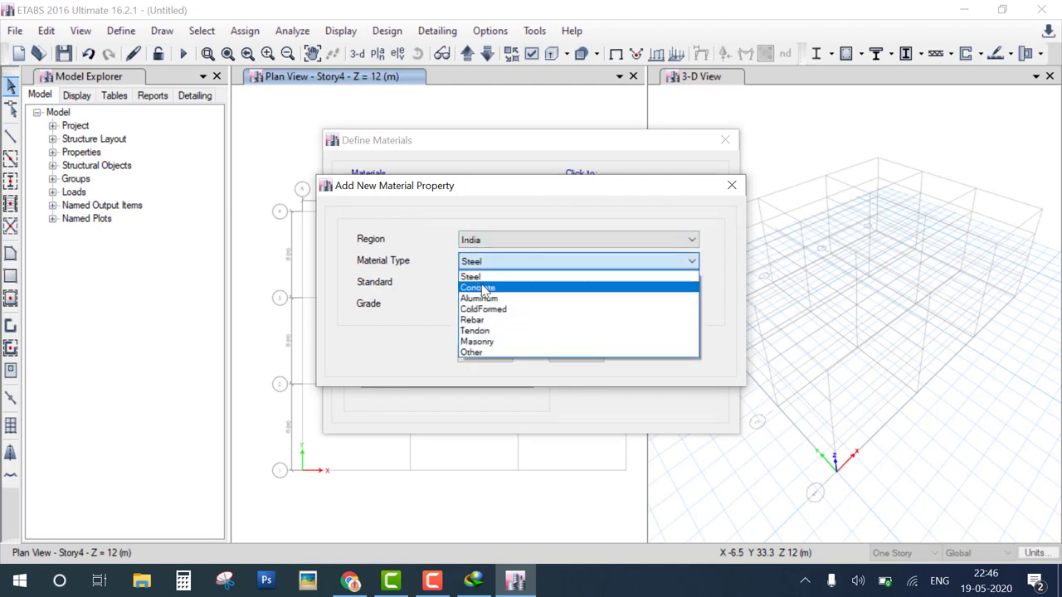
click(486, 287)
click(490, 305)
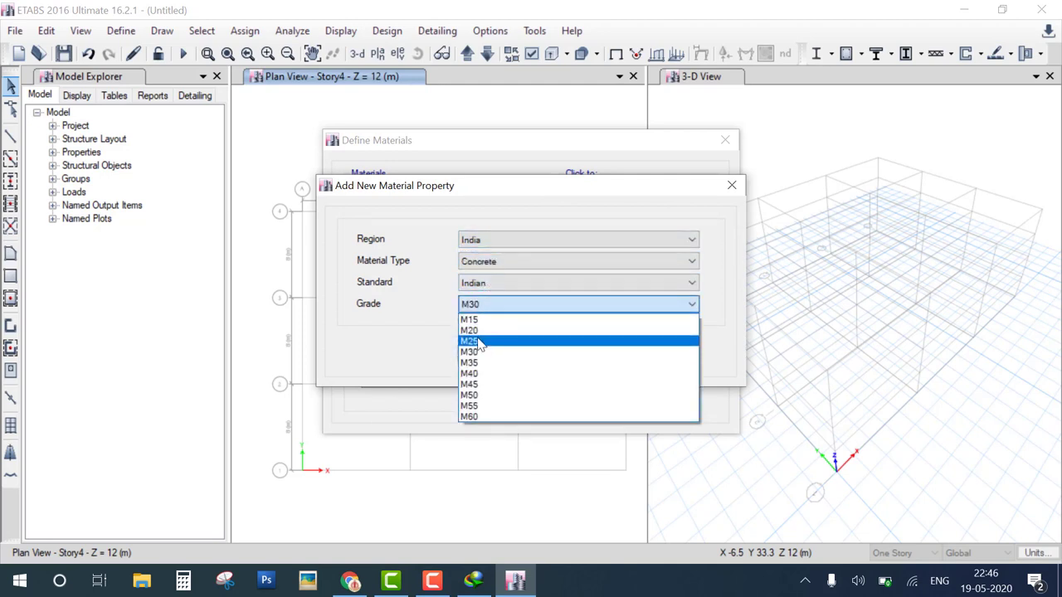
click(485, 336)
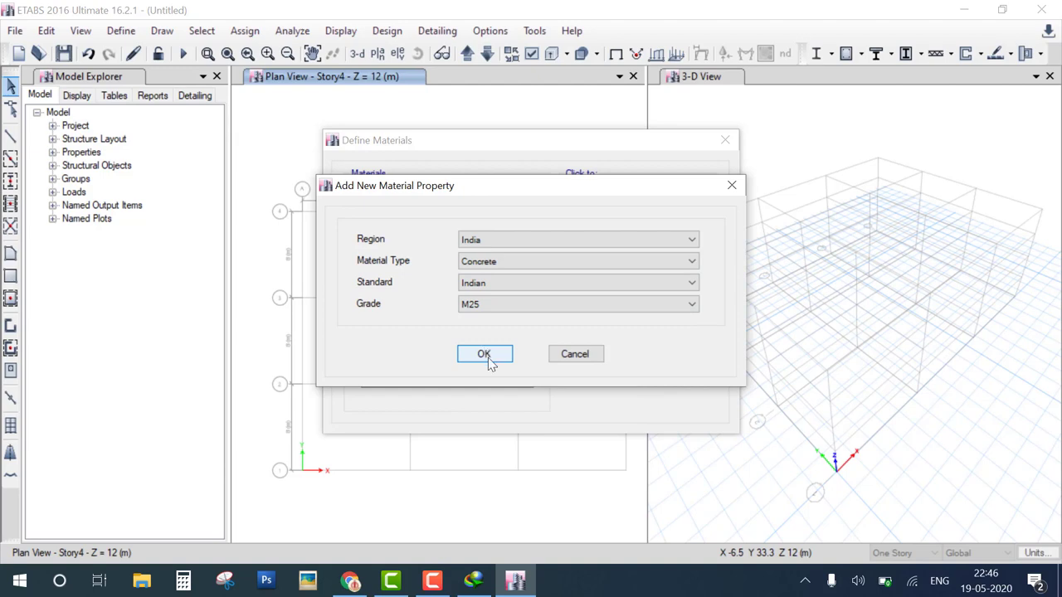
click(488, 355)
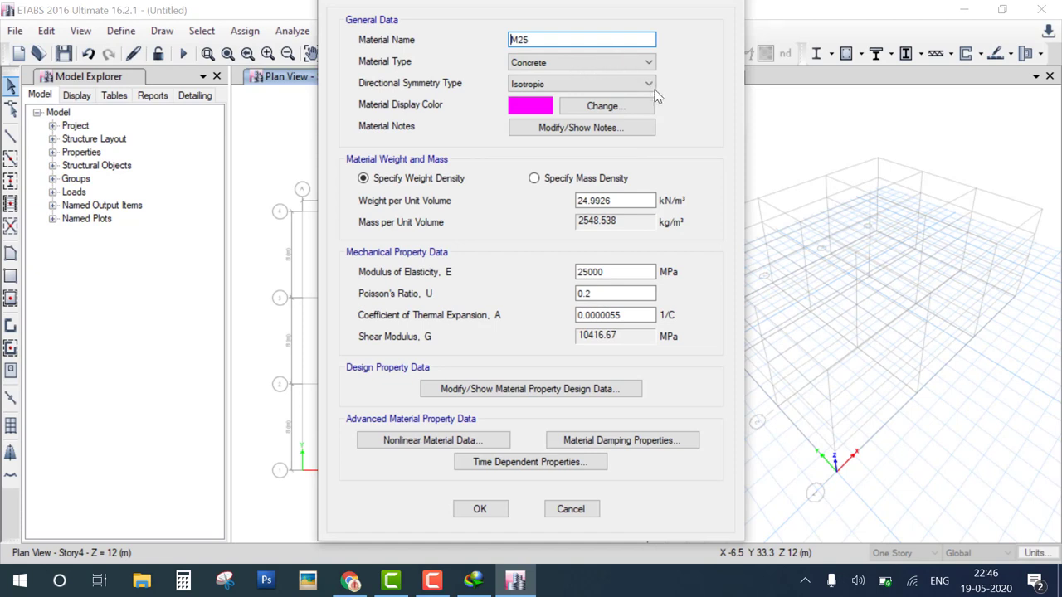
Annotate the M25 property data (E 25000 MPa, Poisson's ratio 0.2) and accept it.
mouse_move(625, 39)
mouse_down()
mouse_move(643, 45)
mouse_move(687, 13)
mouse_up()
drag(665, 60, 677, 57)
drag(710, 37, 721, 33)
drag(658, 83, 706, 59)
drag(661, 108, 692, 83)
drag(458, 172, 654, 162)
drag(451, 175, 674, 324)
drag(655, 166, 686, 261)
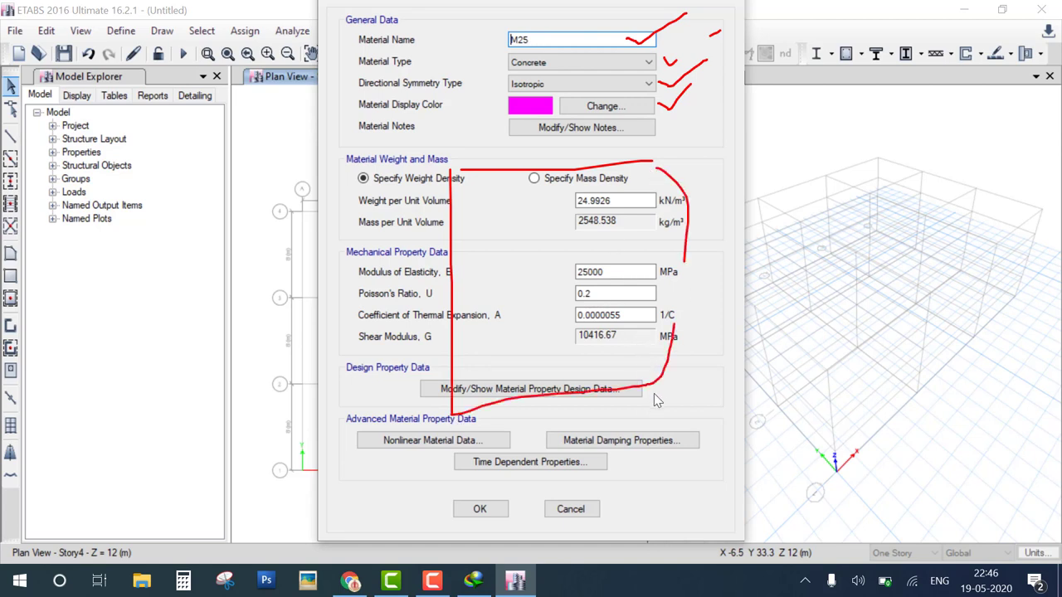
drag(644, 390, 735, 398)
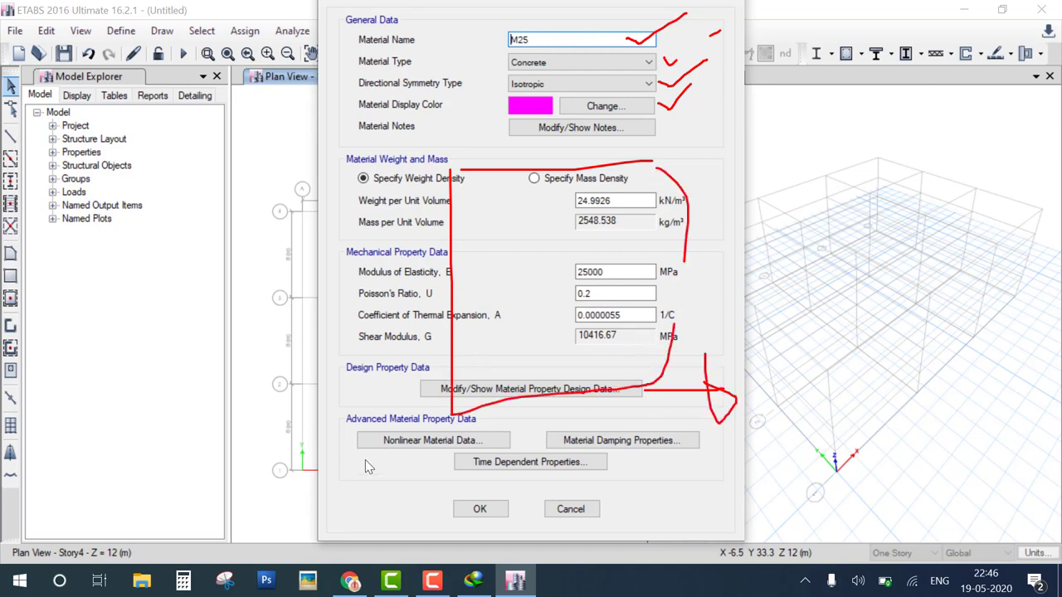
mouse_move(364, 455)
mouse_down()
mouse_move(411, 430)
mouse_move(426, 447)
mouse_up()
mouse_move(504, 499)
mouse_down()
mouse_move(506, 472)
mouse_move(524, 486)
mouse_up()
mouse_move(662, 445)
mouse_down()
mouse_move(670, 500)
mouse_move(661, 444)
mouse_up()
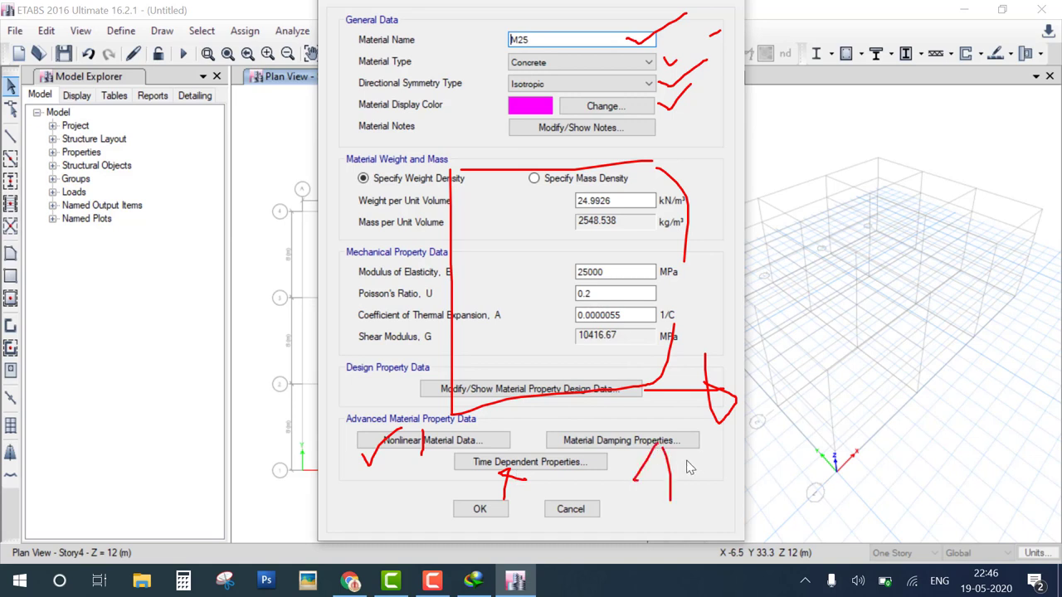
drag(581, 408, 619, 395)
click(485, 510)
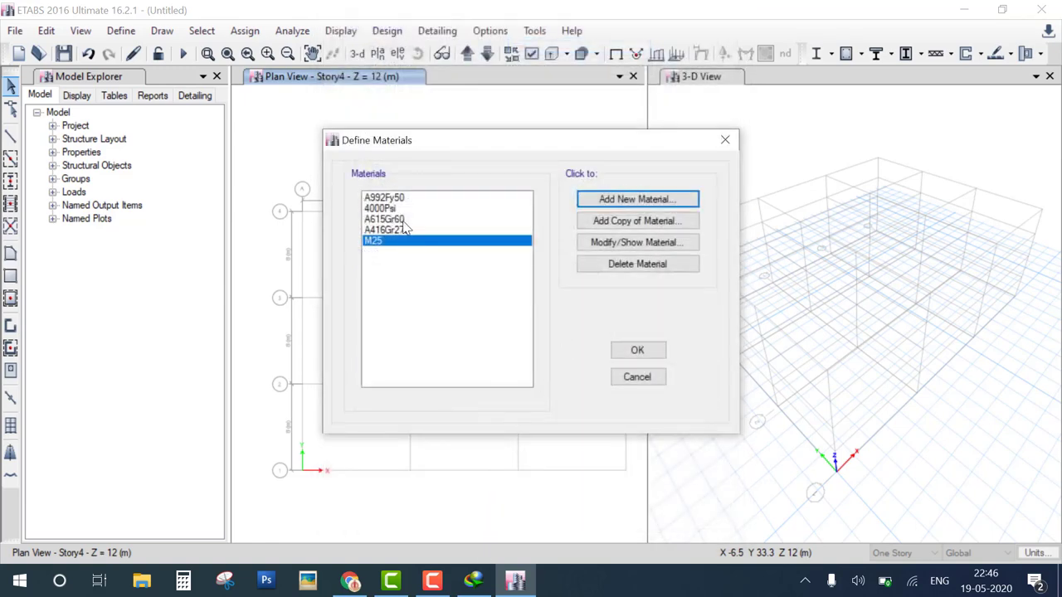
Close the materials list and start a new concrete rectangular frame section.
click(654, 352)
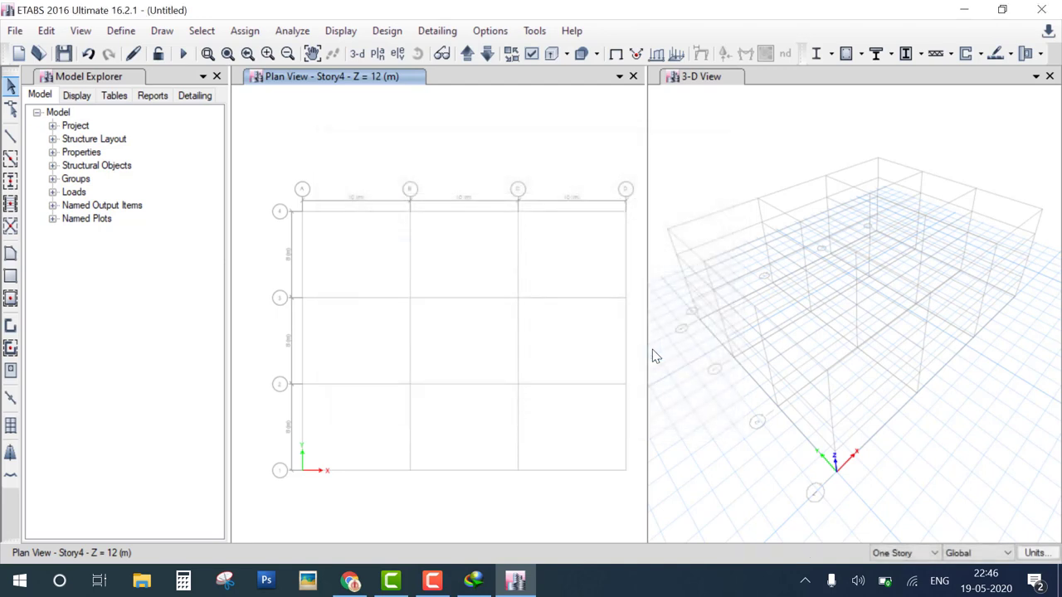
click(120, 31)
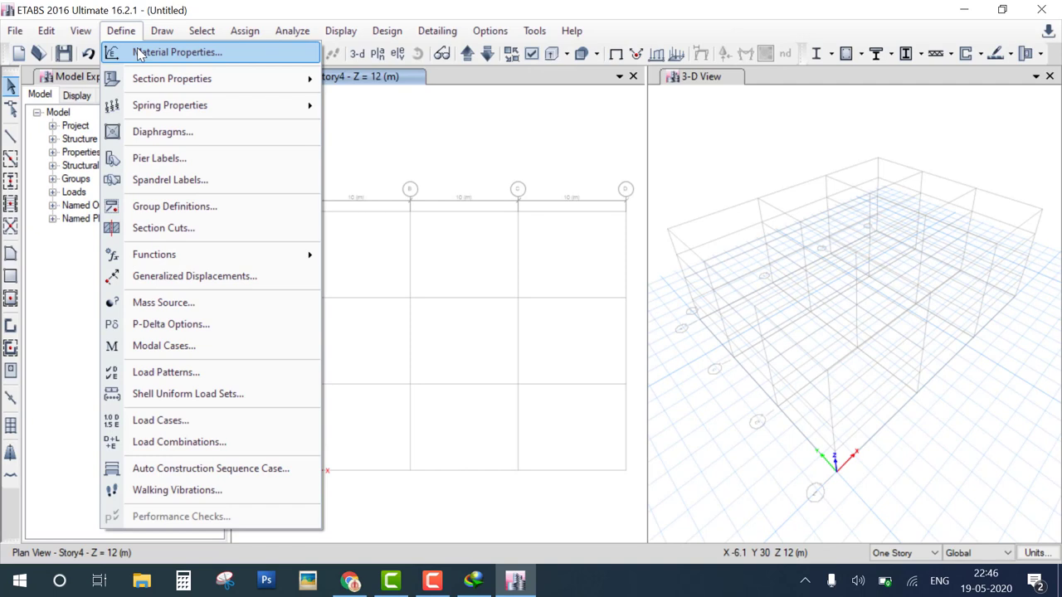
mouse_move(171, 79)
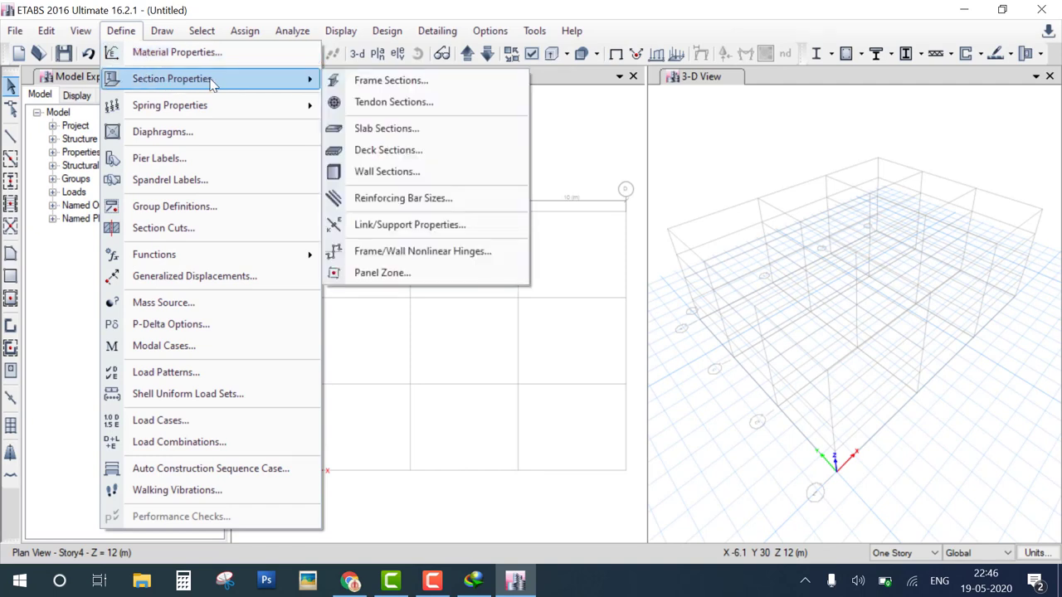
click(353, 81)
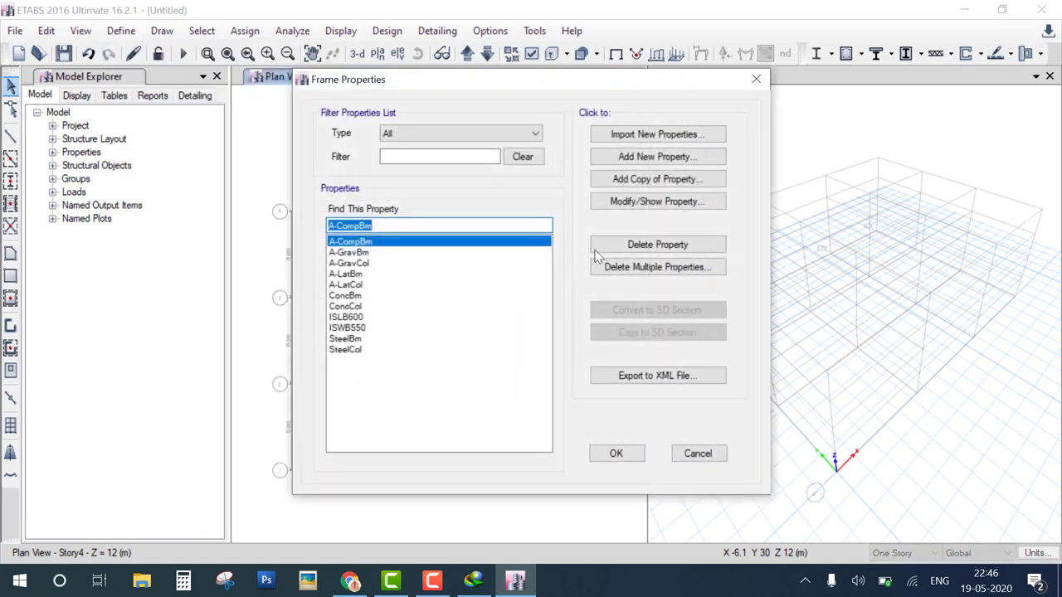
click(659, 158)
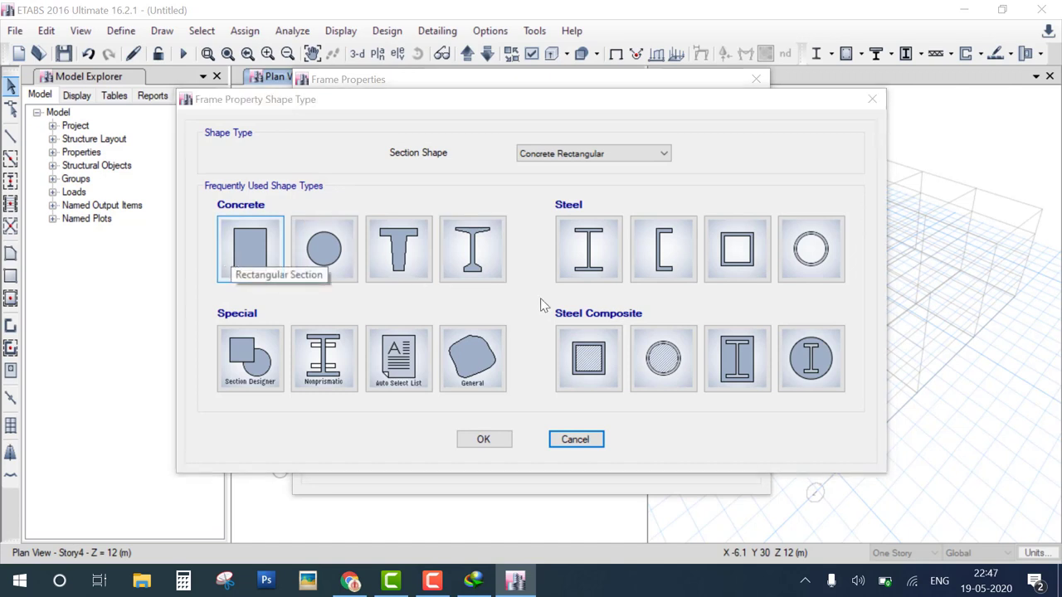
mouse_move(803, 170)
mouse_down()
mouse_move(535, 239)
mouse_move(915, 257)
mouse_up()
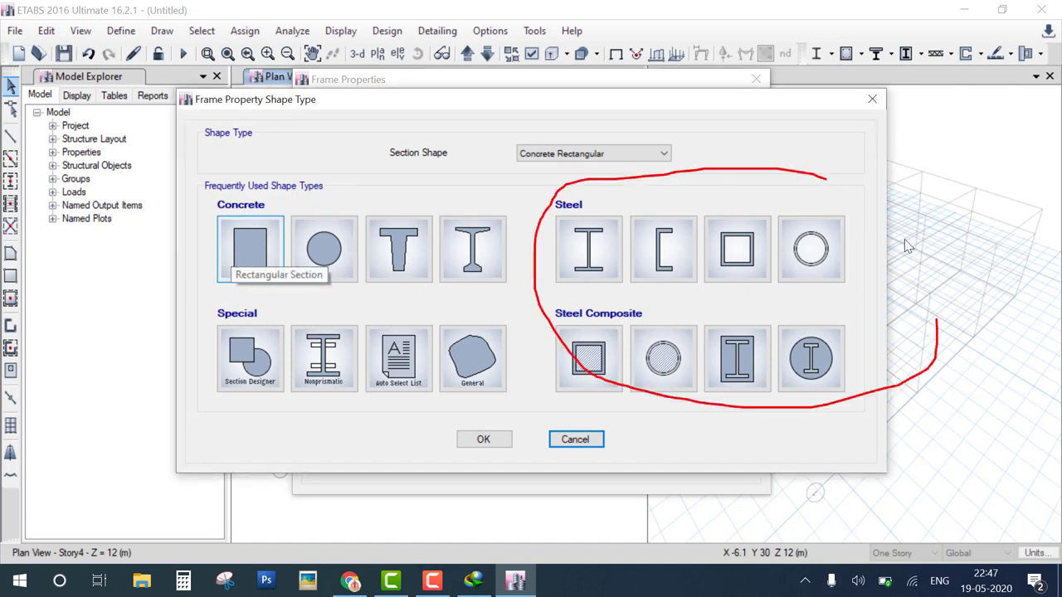
drag(697, 187, 900, 231)
mouse_move(510, 328)
mouse_down()
mouse_move(277, 330)
mouse_move(531, 357)
mouse_move(472, 335)
mouse_up()
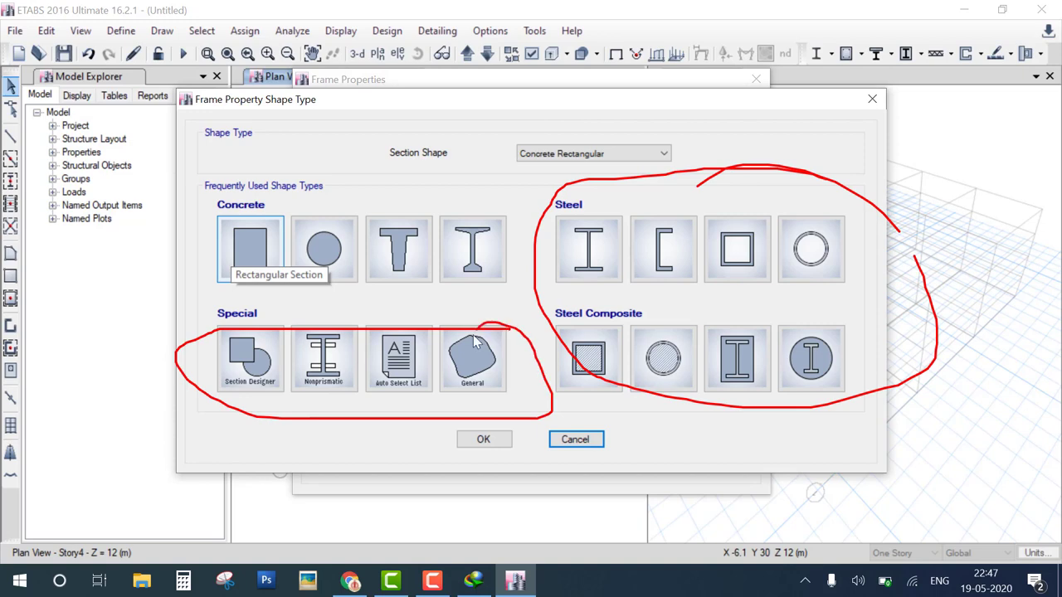
key(Escape)
key(Escape)
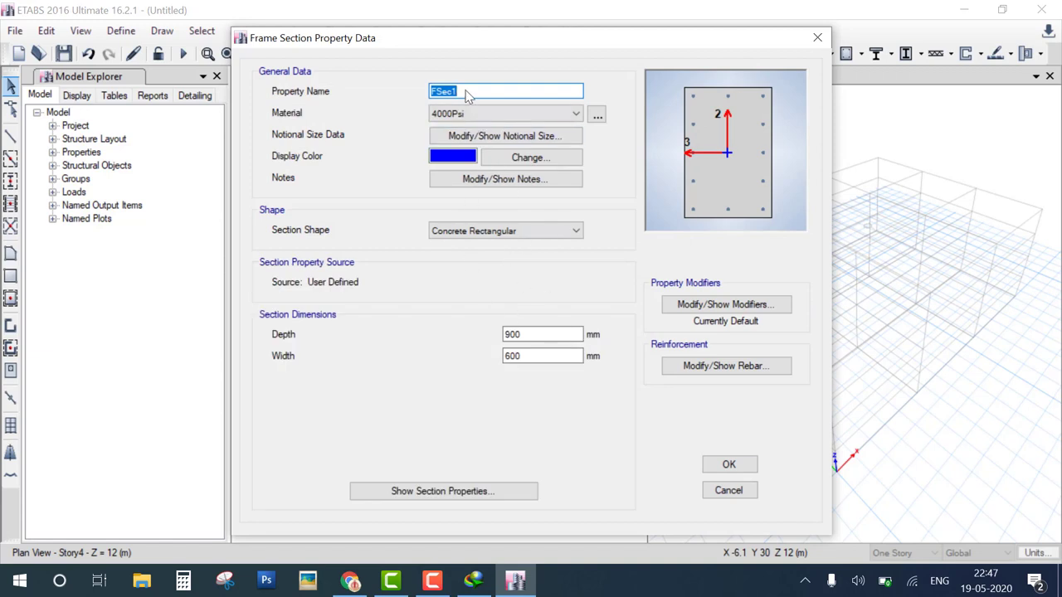
Name the section Beam, give it M25 concrete and 900 mm depth, and save it.
text(Beam)
click(544, 112)
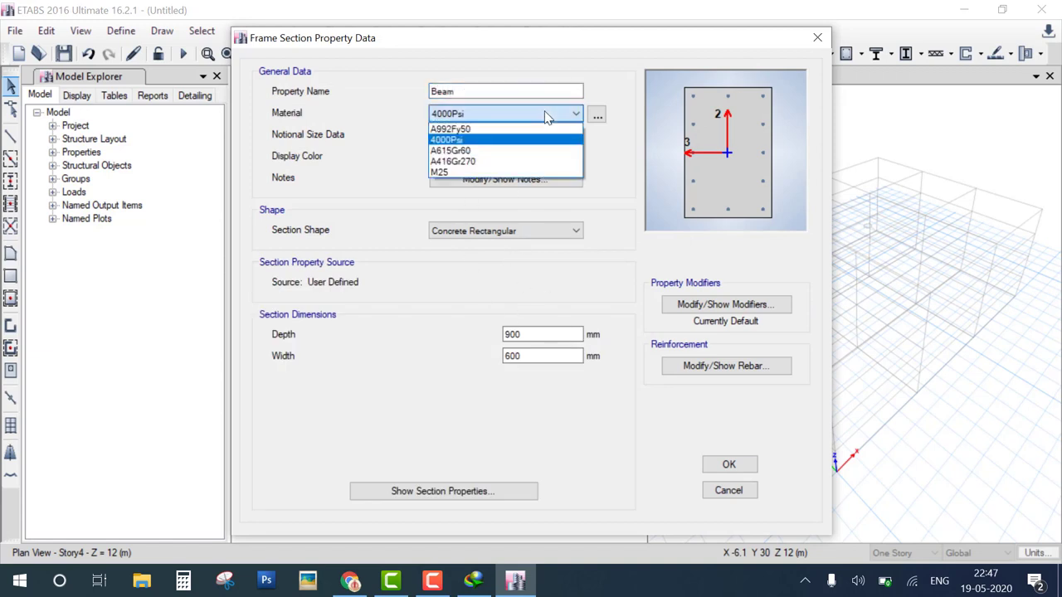
click(497, 173)
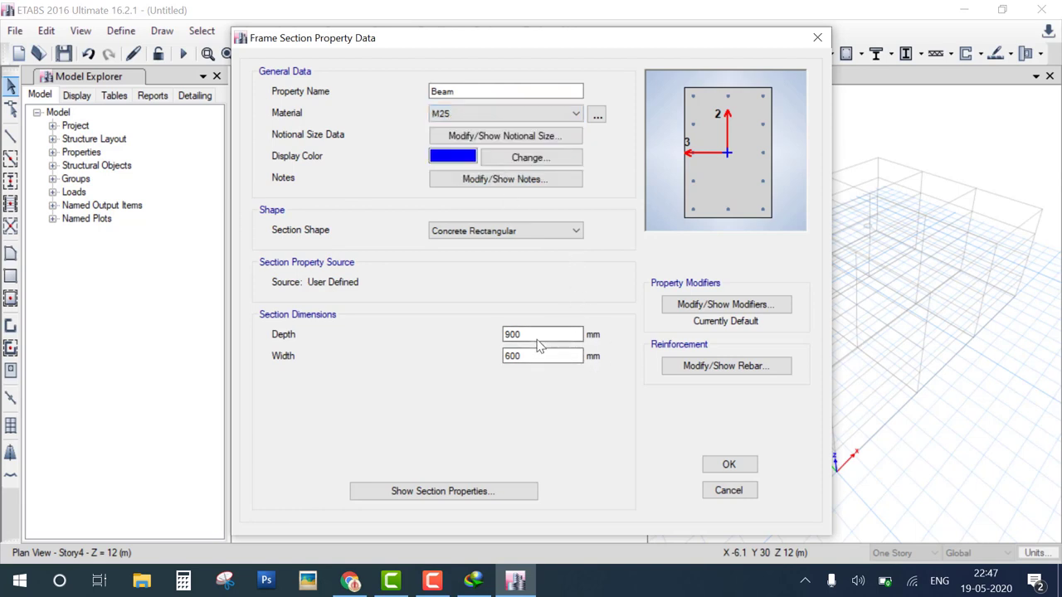
drag(541, 335, 392, 332)
click(731, 464)
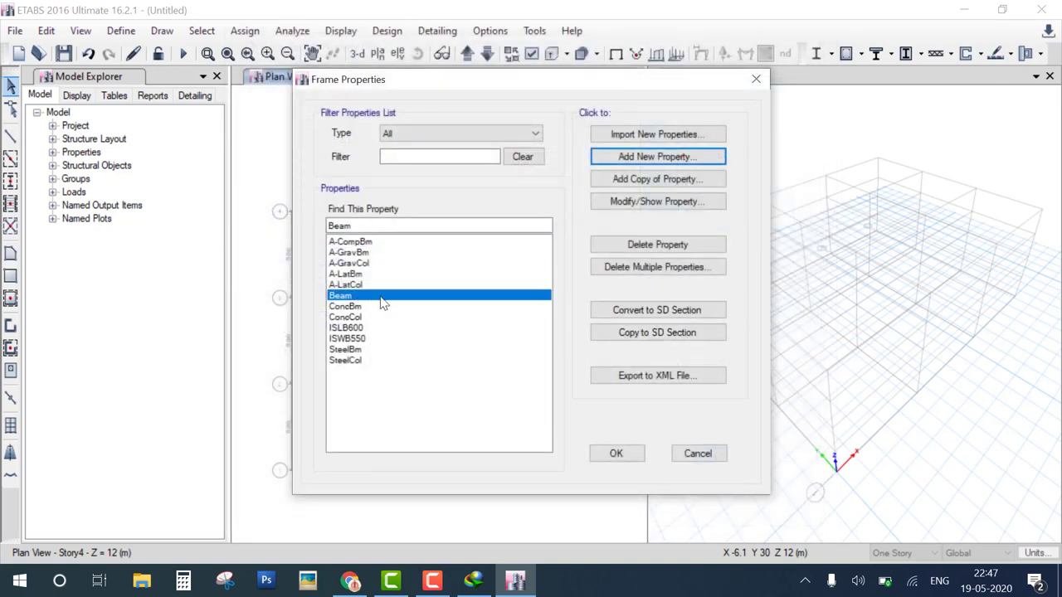
Close the frame sections list and switch to the frame drawing tools.
click(614, 453)
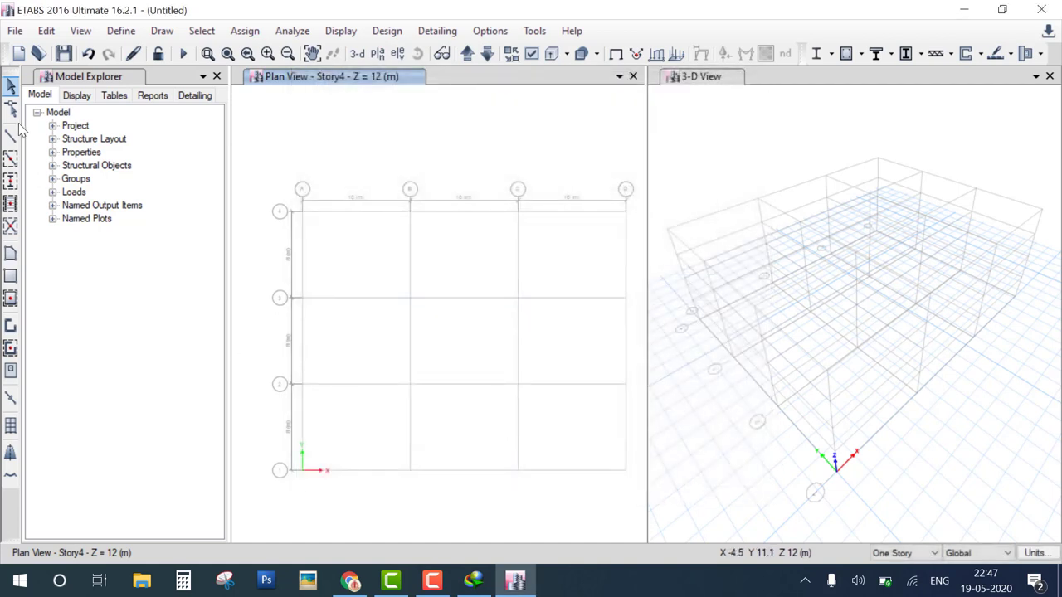
mouse_move(21, 125)
mouse_down()
mouse_move(75, 347)
mouse_move(2, 490)
mouse_up()
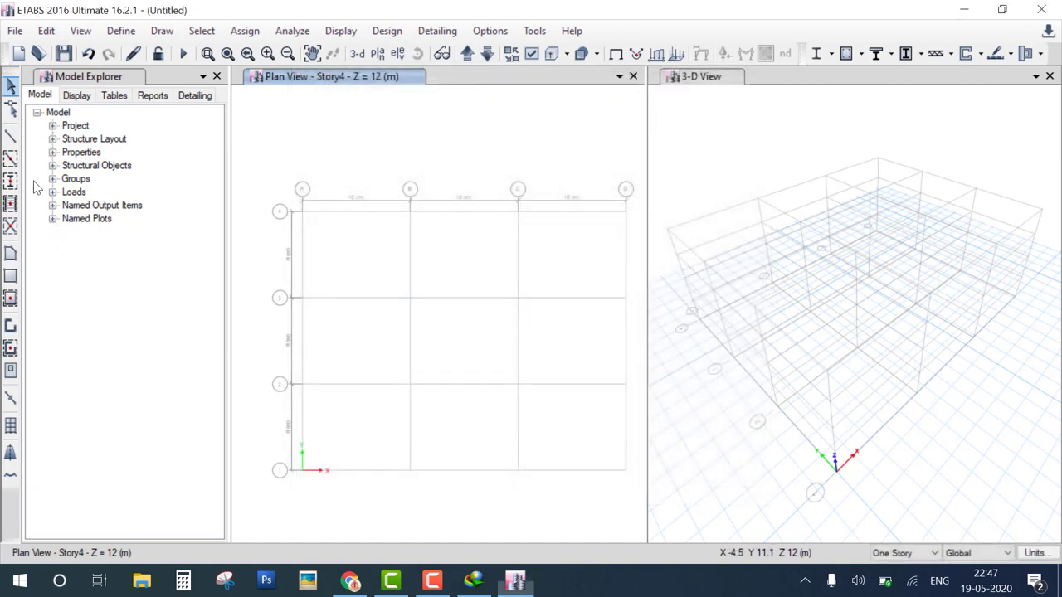
click(10, 136)
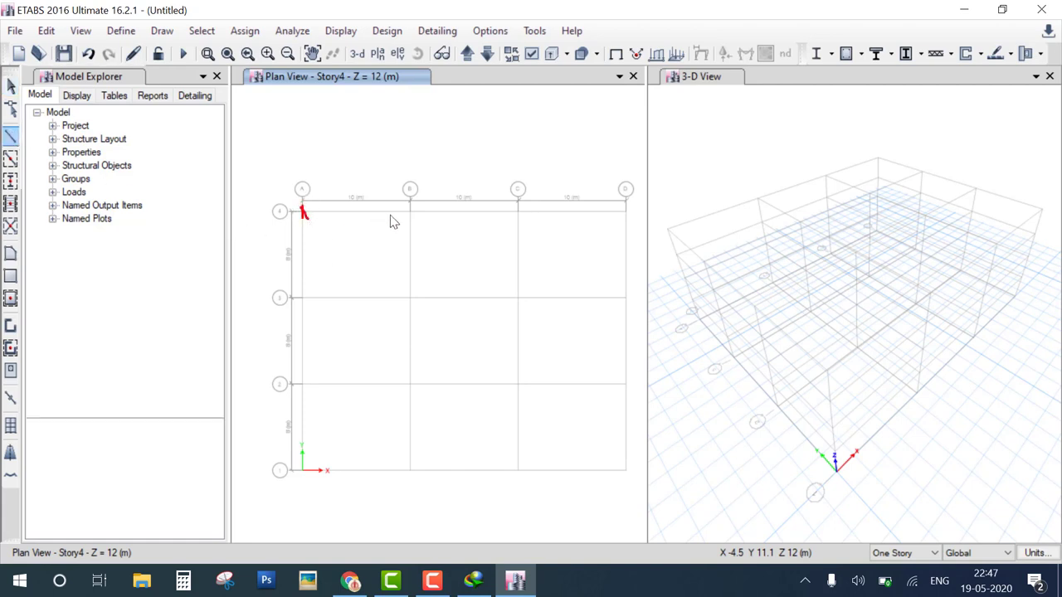
drag(409, 211, 420, 227)
mouse_move(19, 162)
mouse_down()
mouse_move(91, 163)
mouse_move(84, 179)
mouse_up()
mouse_move(358, 215)
mouse_down()
mouse_move(340, 240)
mouse_move(358, 295)
mouse_up()
drag(307, 192, 409, 192)
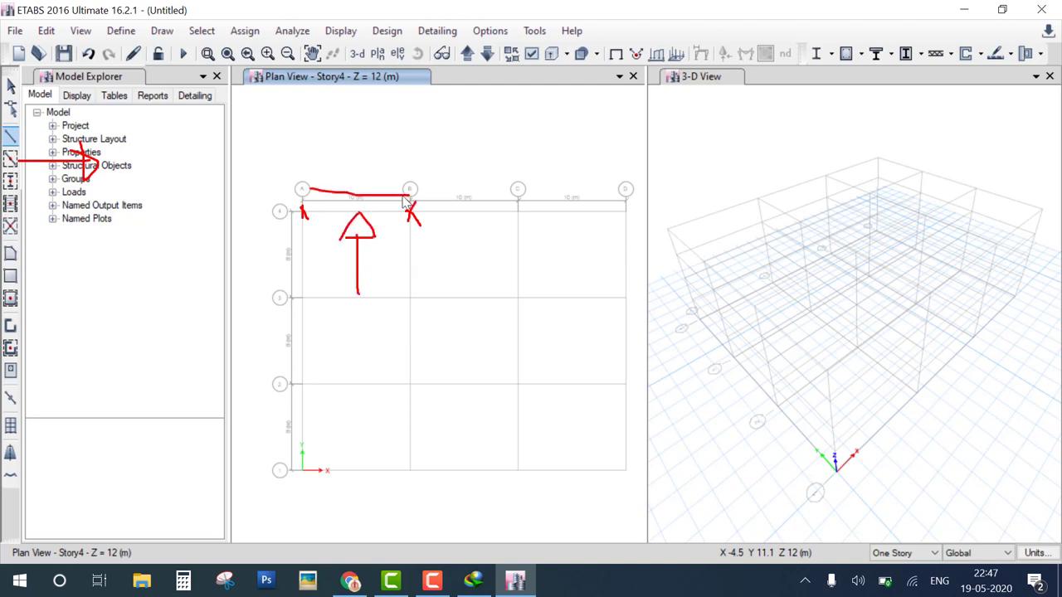
key(Escape)
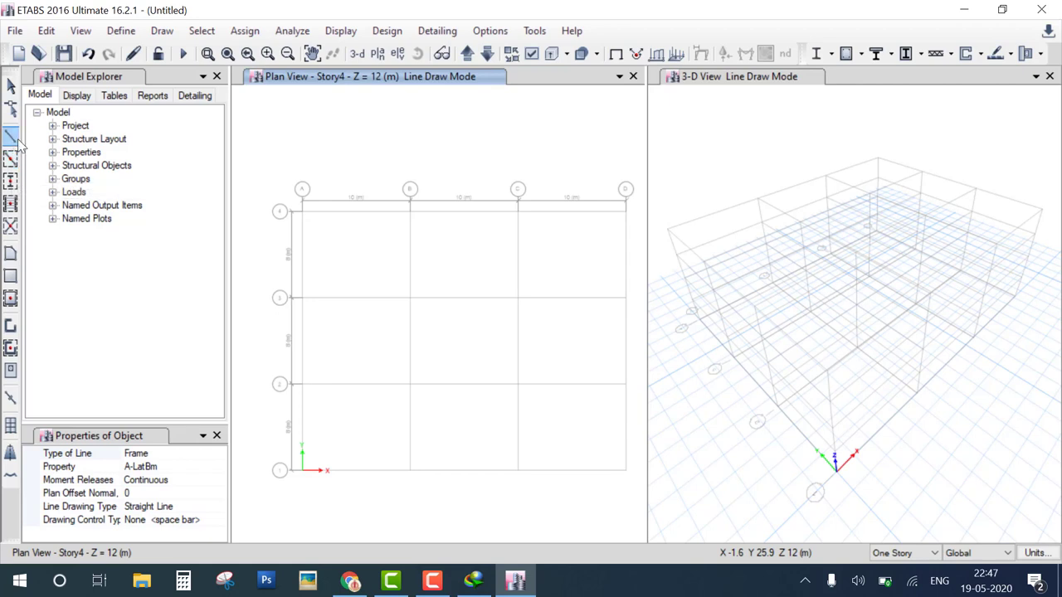
Try drawing the A4–B4 beam point-to-point and by grid line, undoing each.
click(302, 211)
click(410, 211)
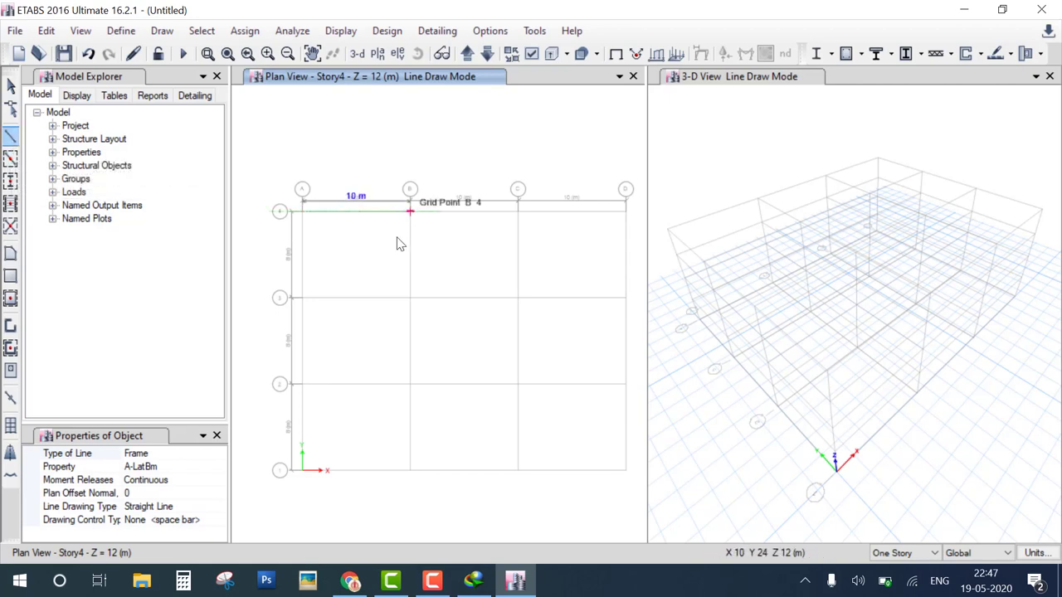
key(Escape)
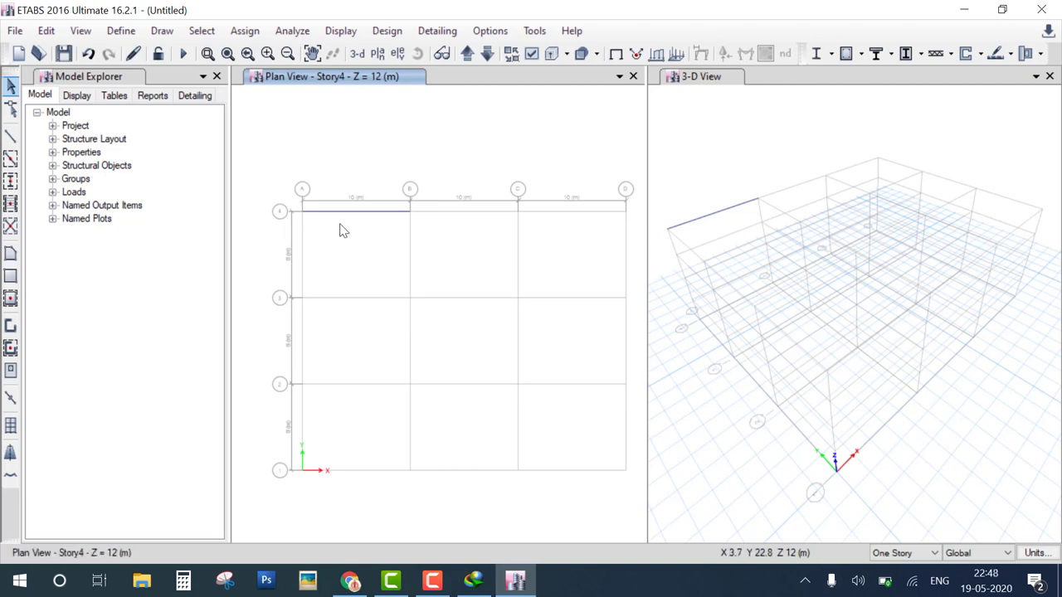
key(ctrl+z)
click(10, 157)
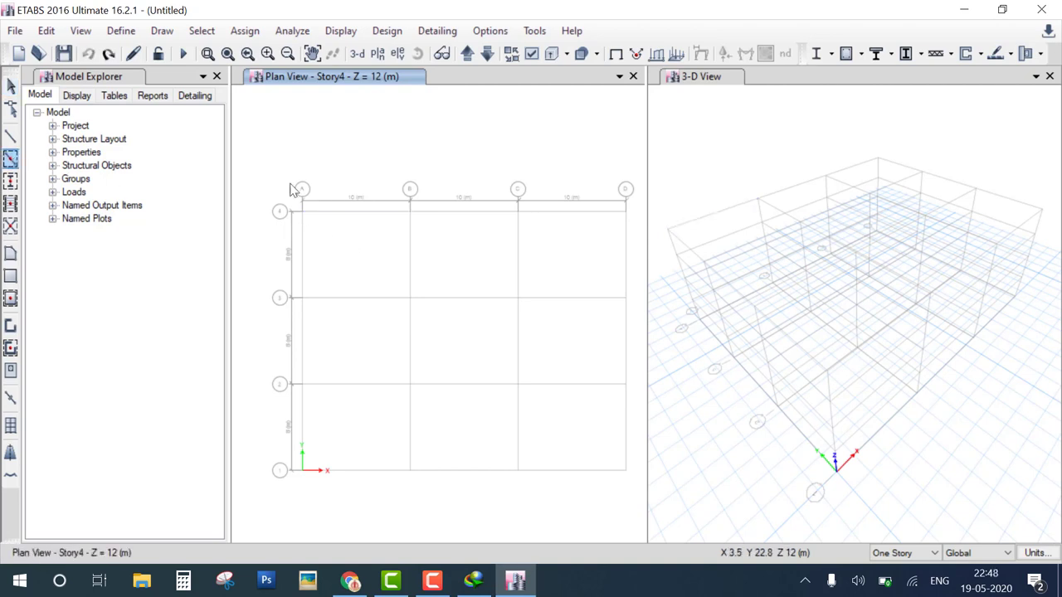
click(355, 217)
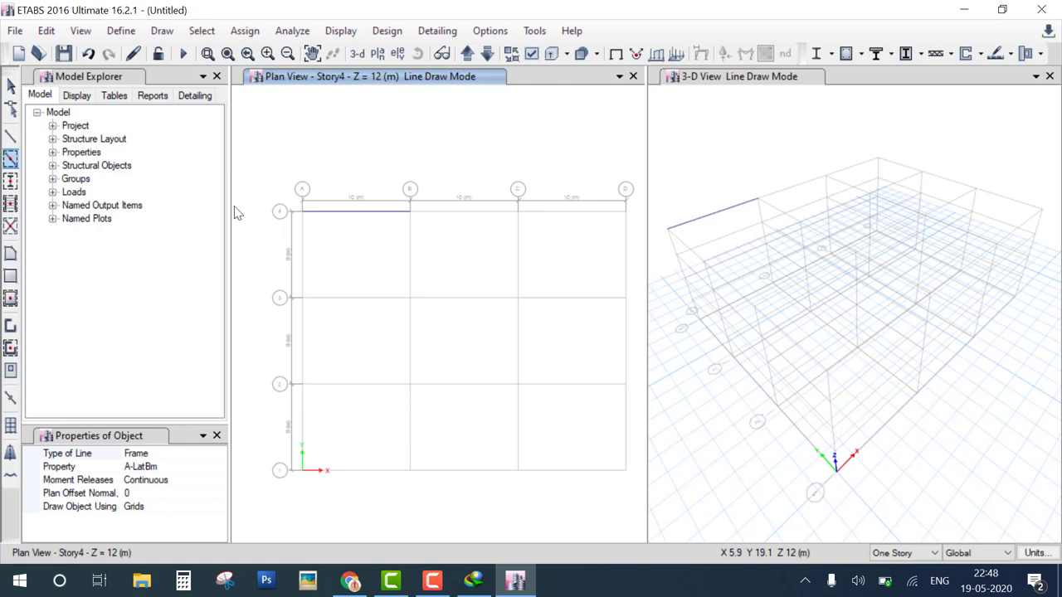
key(super)
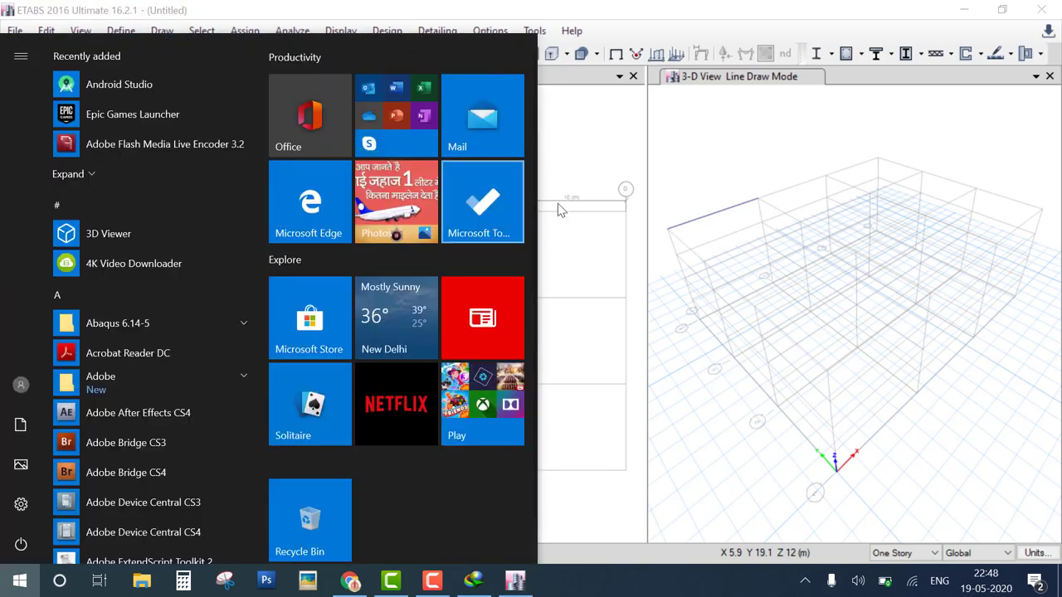
key(super)
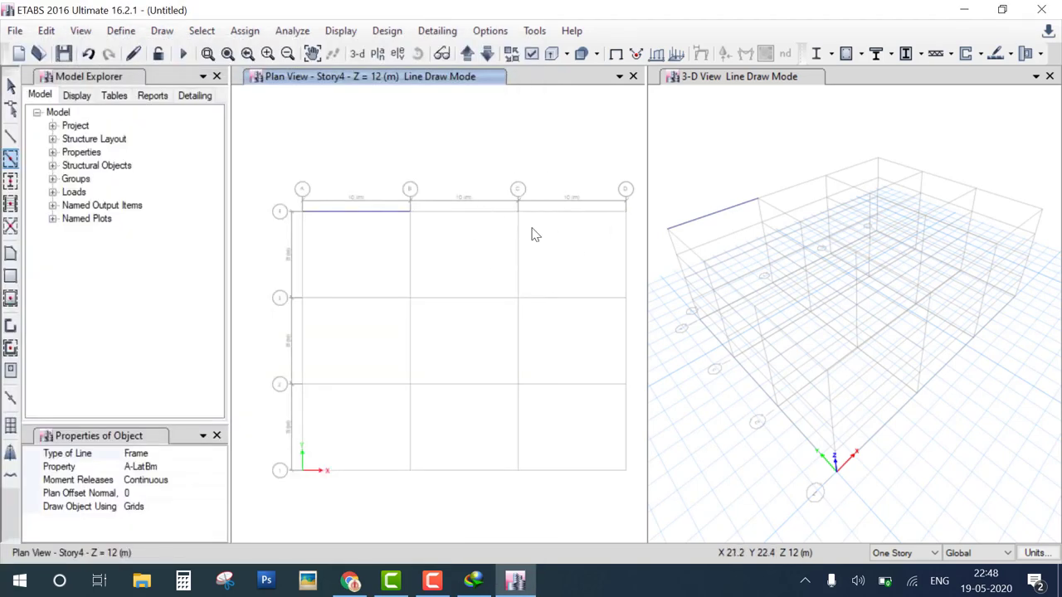
key(ctrl+z)
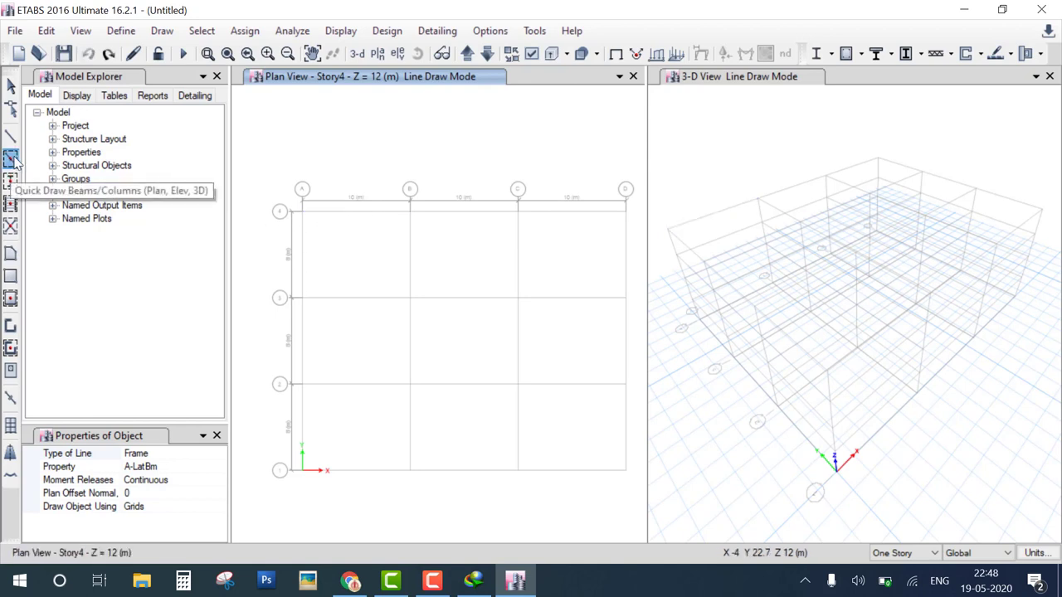
Set the new-beam property to Beam and place it along grid 4 from A to B.
click(190, 469)
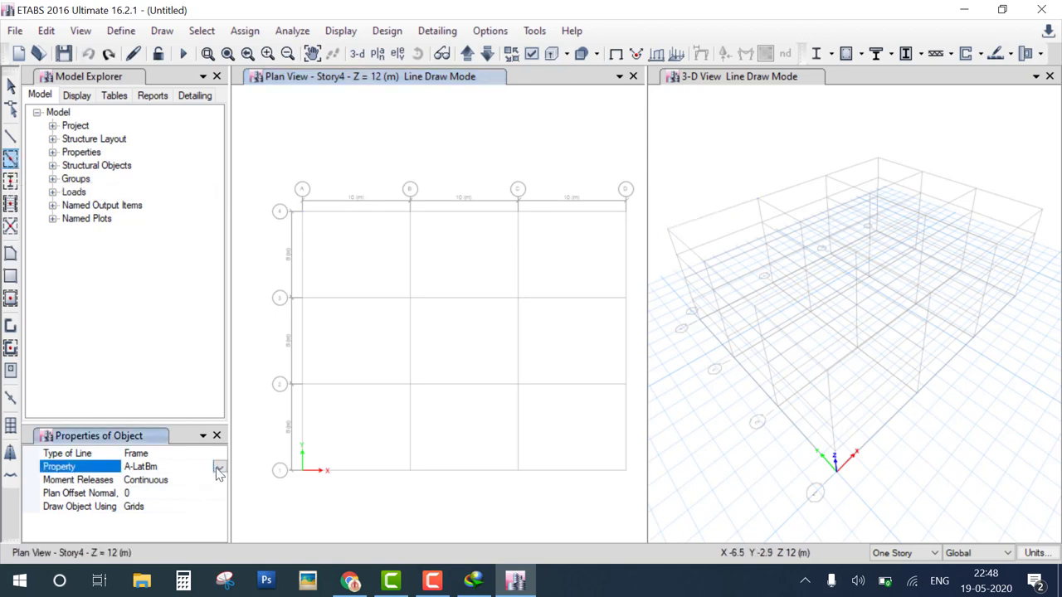
click(219, 469)
click(172, 455)
click(343, 216)
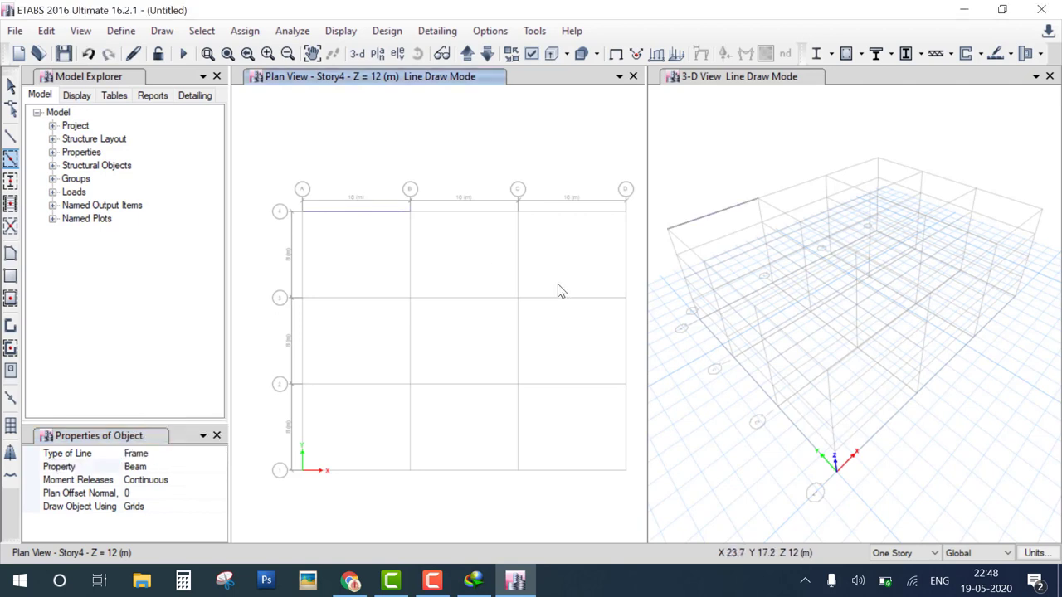
key(Escape)
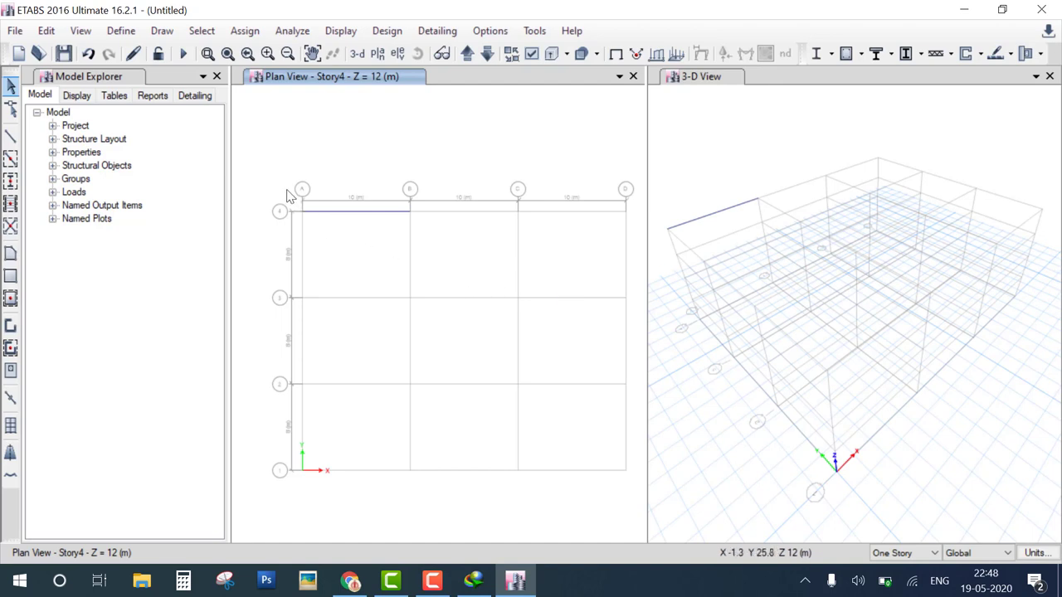
Assign a pinned support restraint to joint A/4.
drag(287, 194, 316, 236)
drag(402, 186, 432, 241)
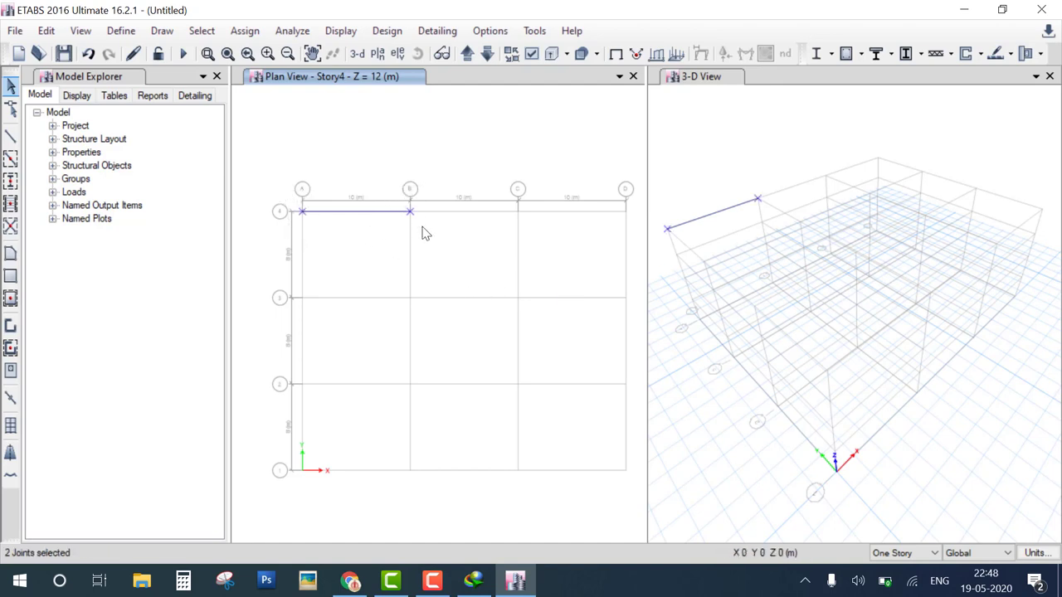
click(397, 266)
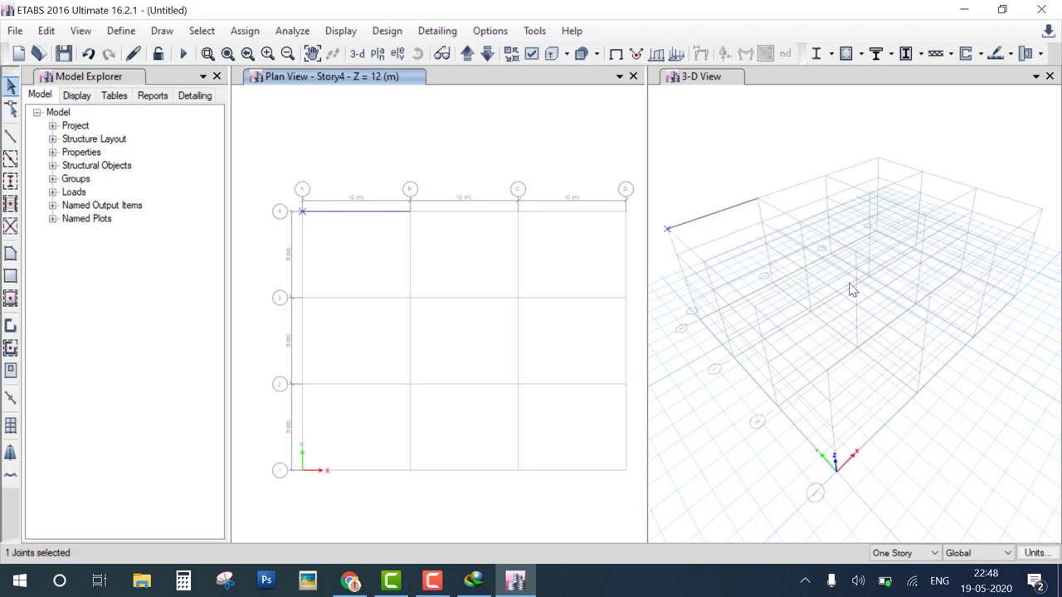
click(245, 31)
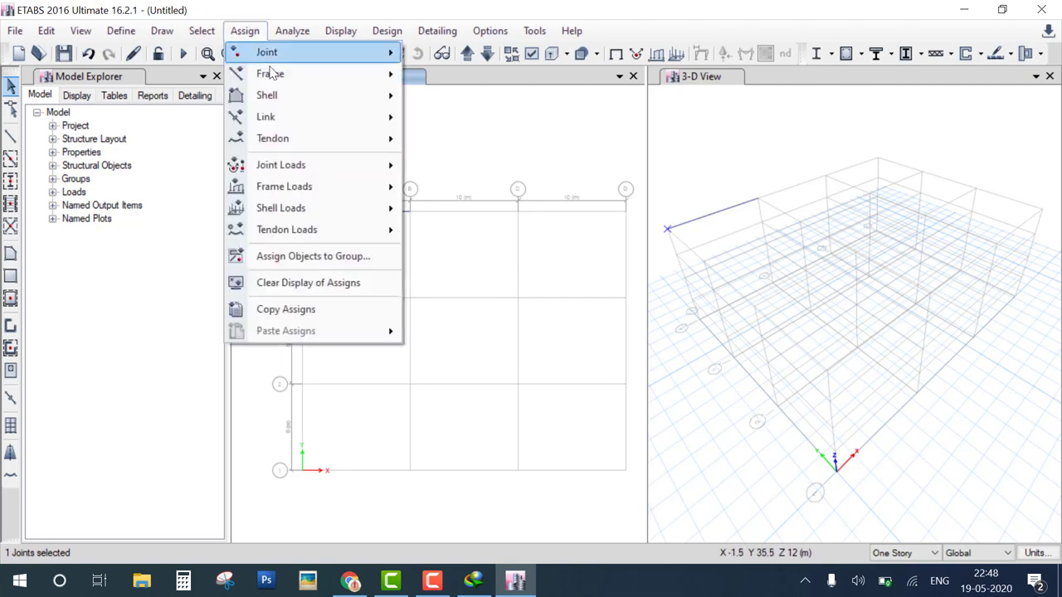
mouse_move(267, 52)
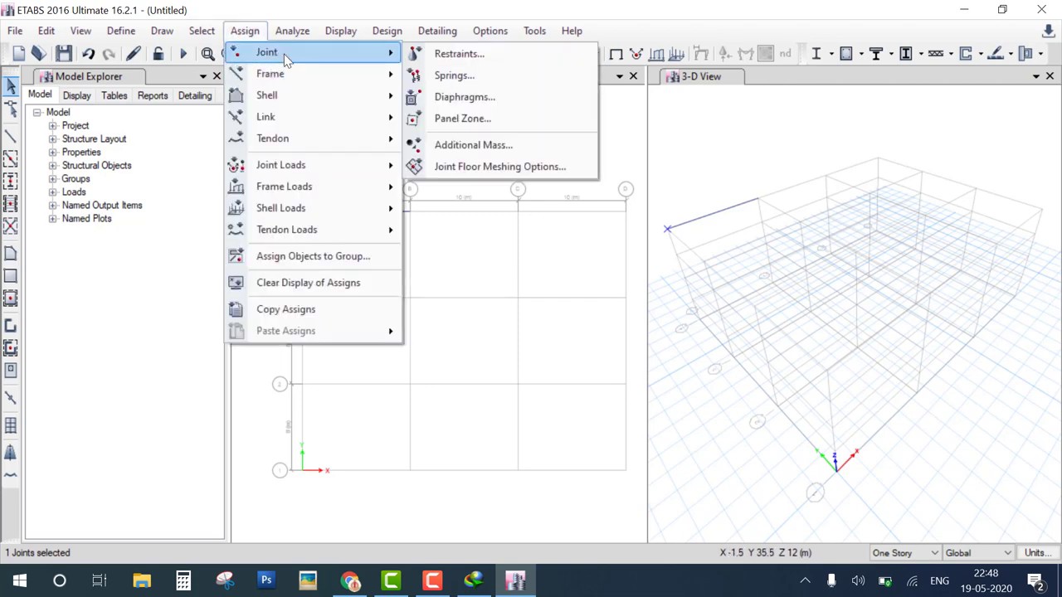
click(502, 54)
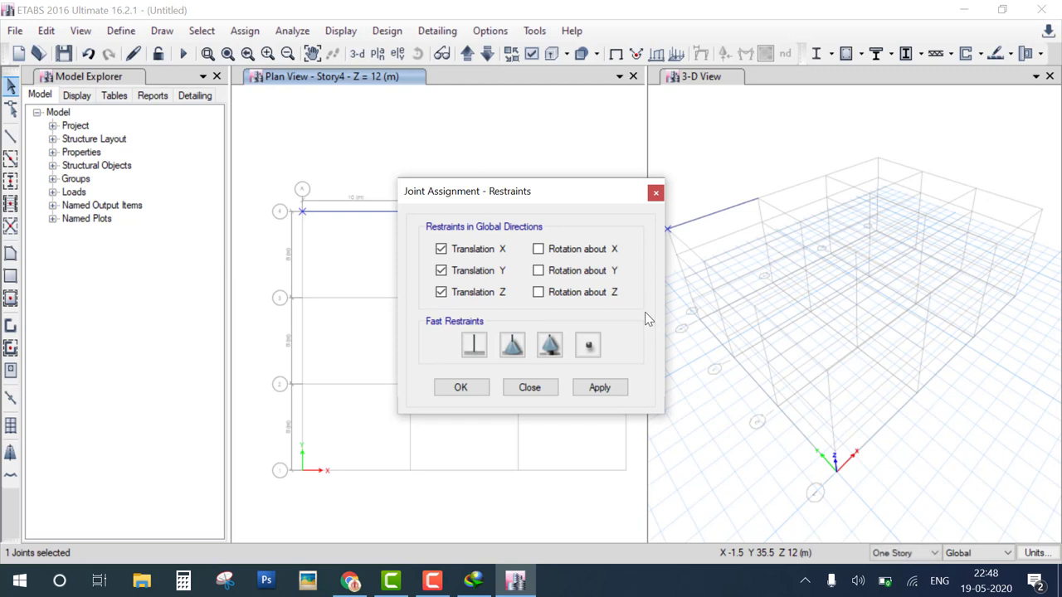
click(512, 345)
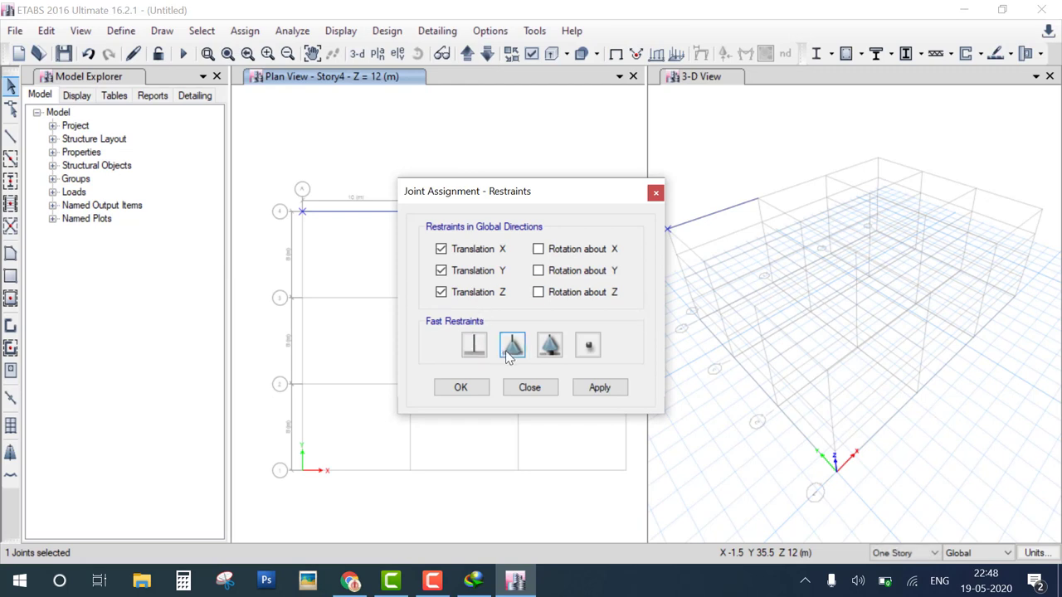
click(478, 396)
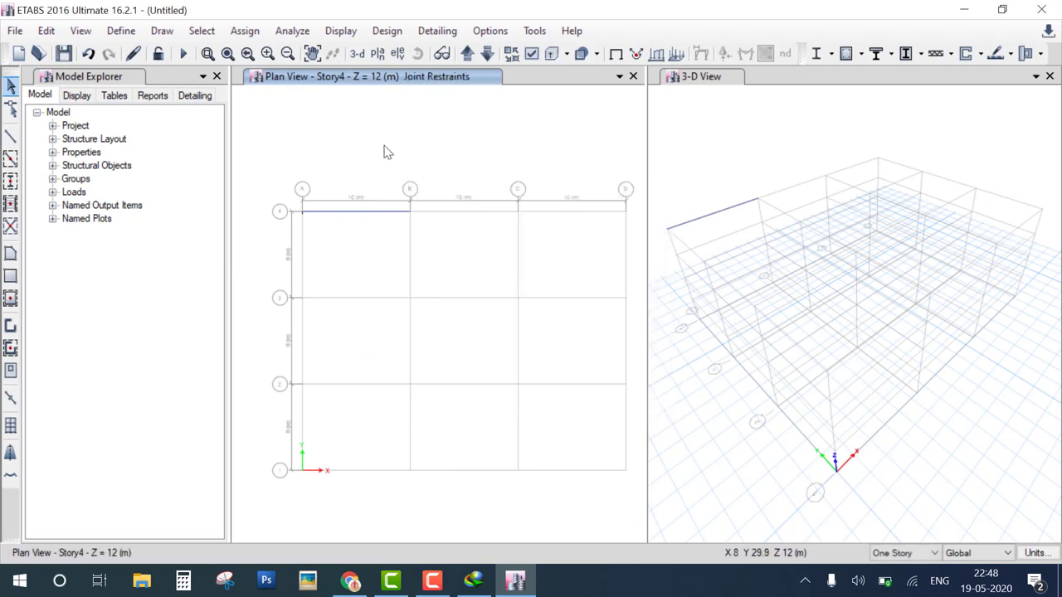
Assign a roller support to joint B/4, comparing fixed and pinned options first.
drag(384, 151, 443, 255)
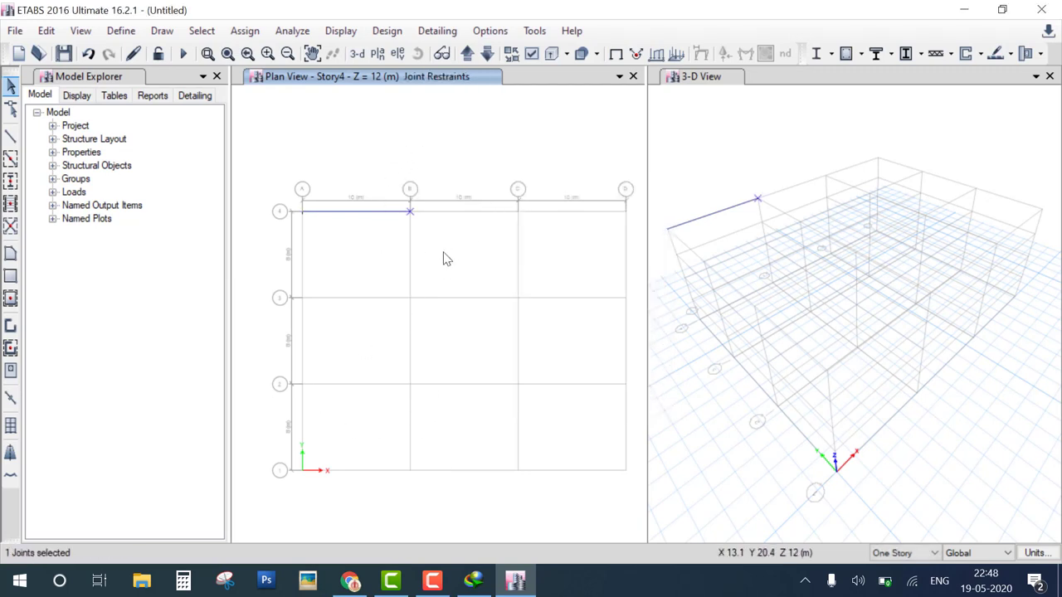
click(244, 31)
mouse_move(267, 52)
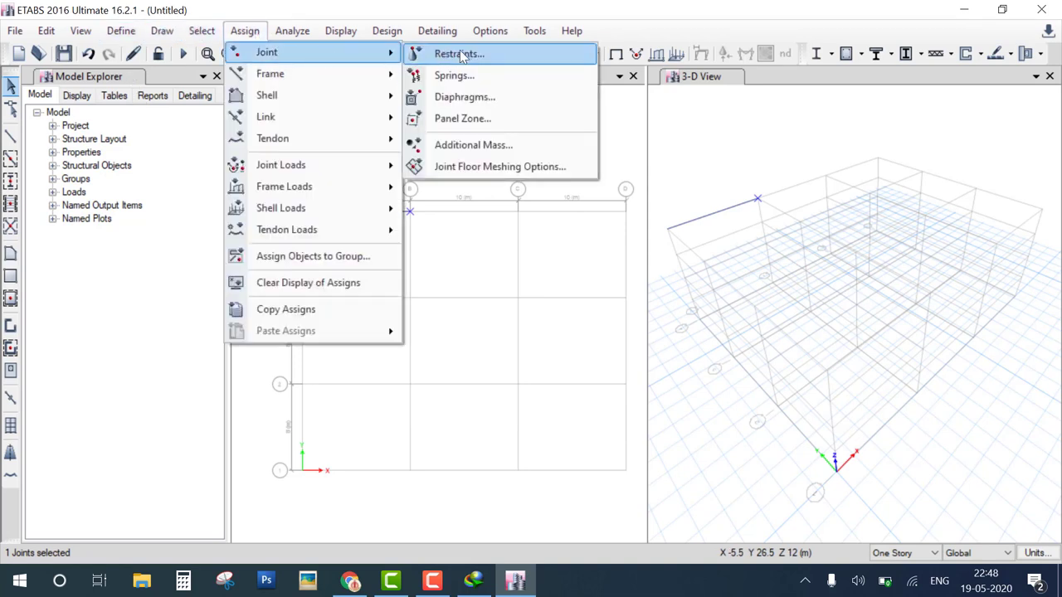
click(462, 54)
click(551, 346)
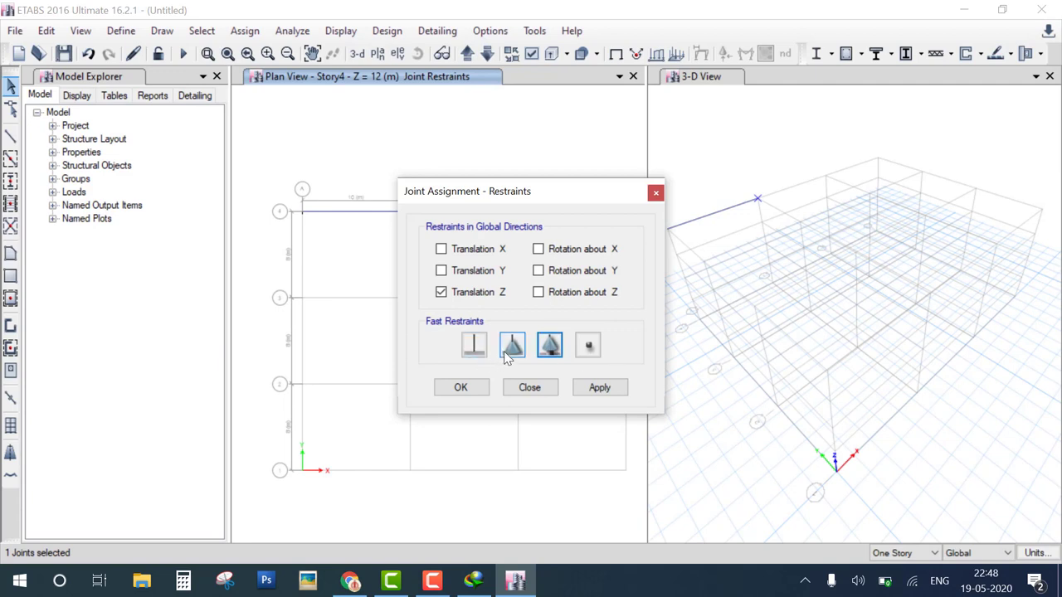
click(472, 352)
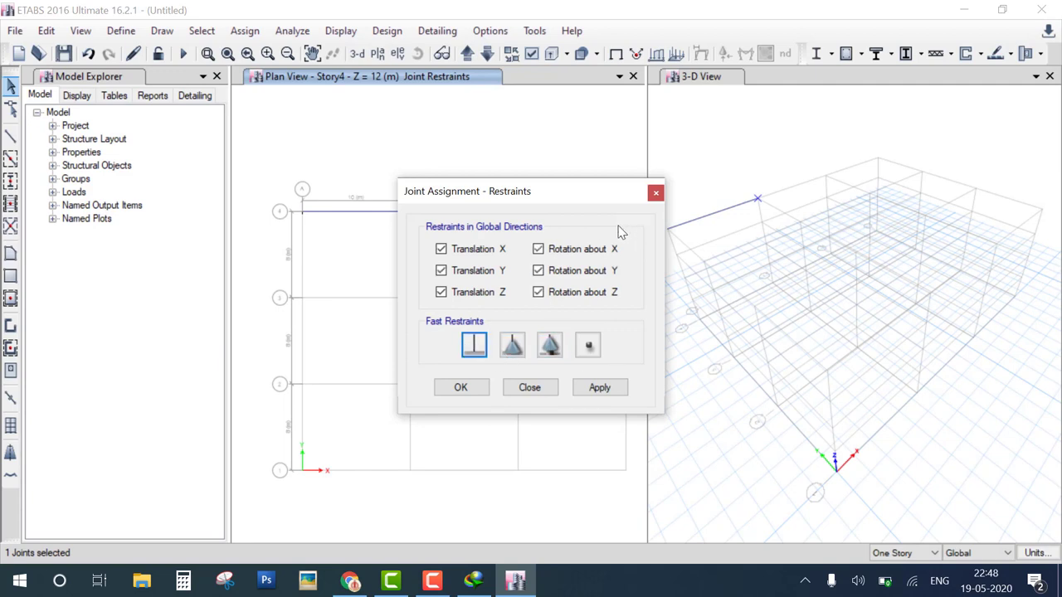
mouse_move(541, 216)
mouse_down()
mouse_move(408, 251)
mouse_move(554, 322)
mouse_move(585, 225)
mouse_move(545, 227)
mouse_up()
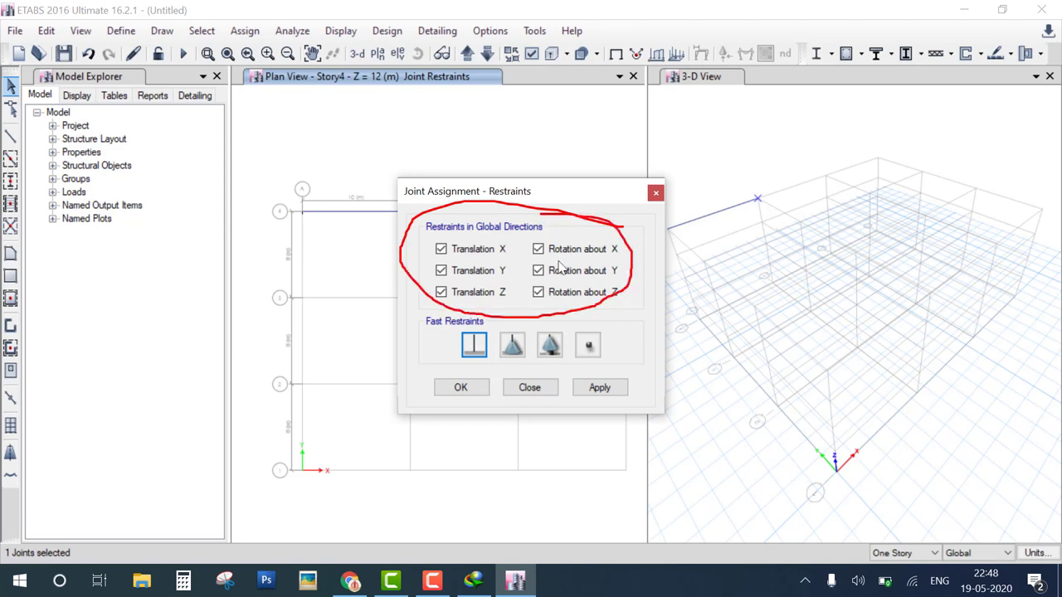
click(513, 345)
click(550, 346)
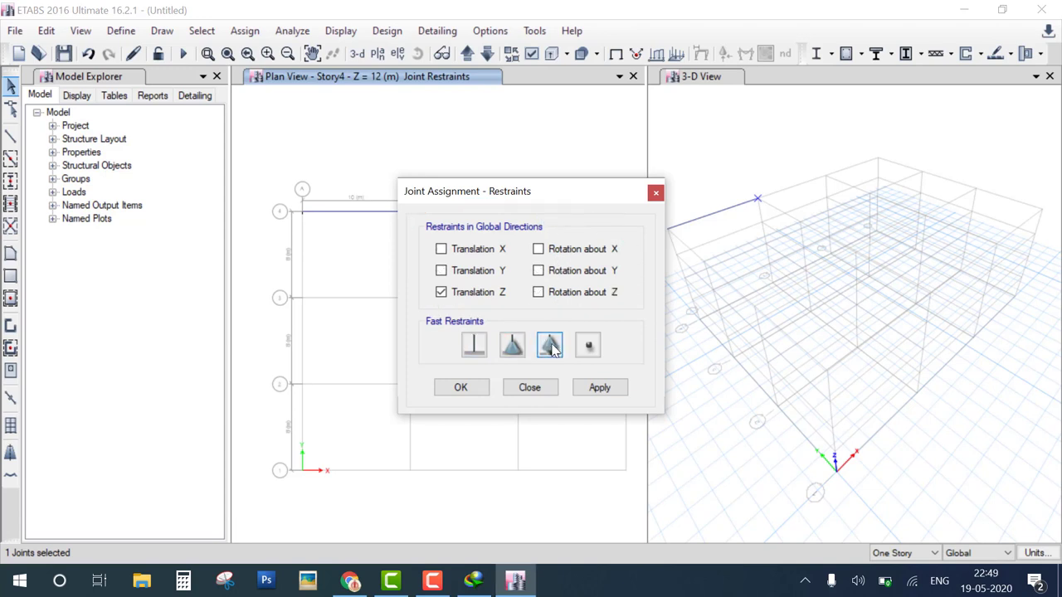
click(461, 387)
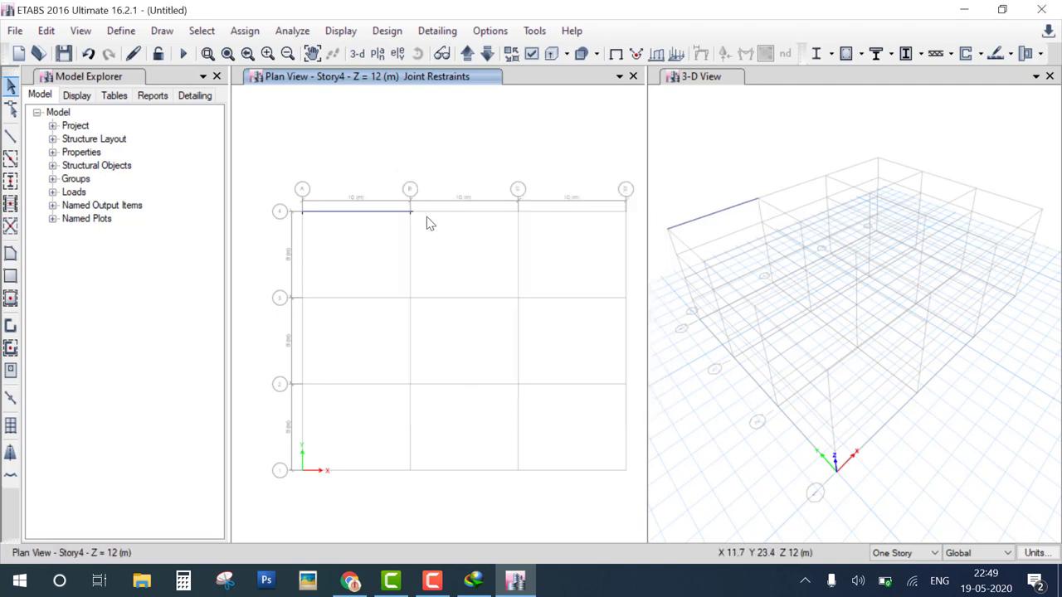
Select the beam between grids A and B on grid line 4.
scroll(426, 218, up, 2)
scroll(427, 222, down, 2)
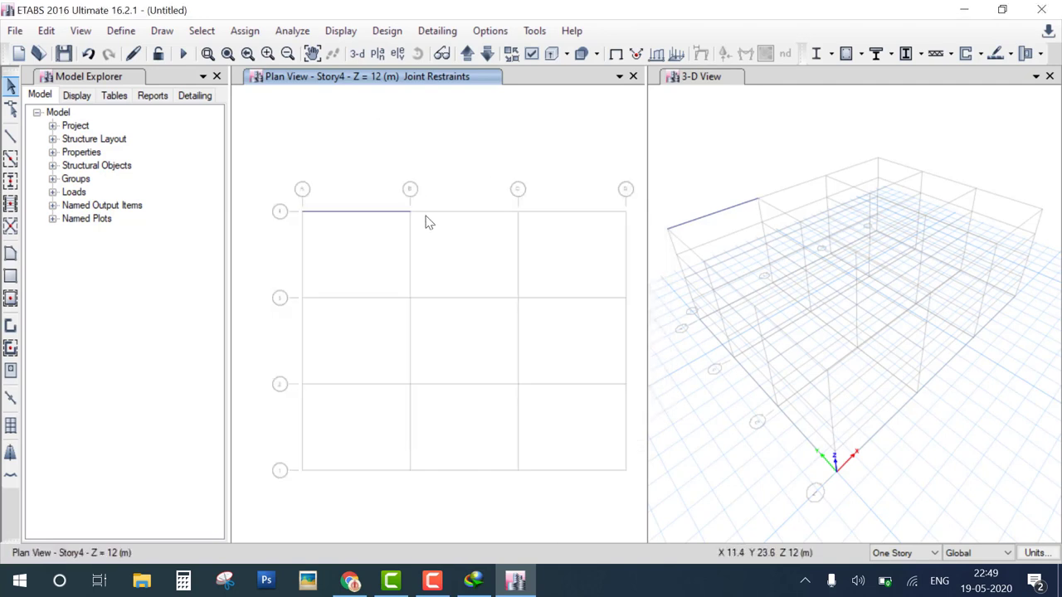
click(378, 214)
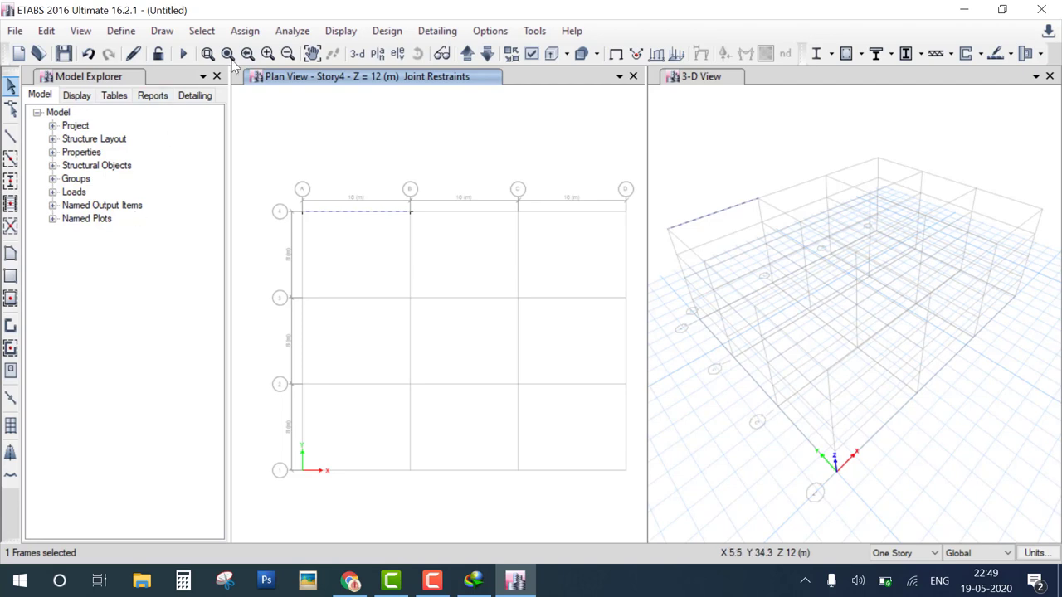
click(253, 33)
mouse_move(284, 187)
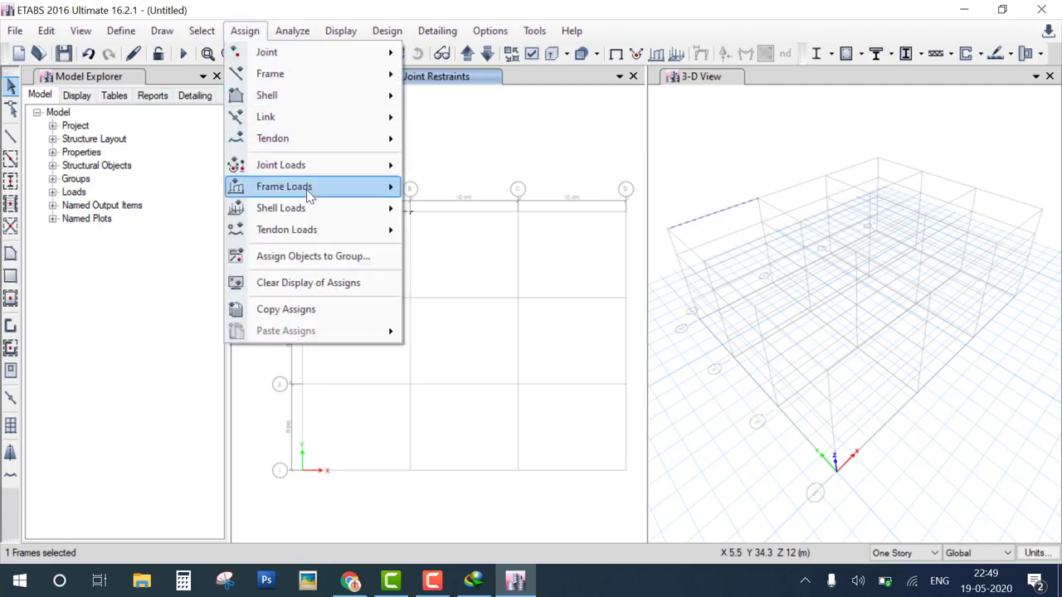
Enter a Dead-pattern point load of 20 kN at absolute distance 5 m.
click(415, 189)
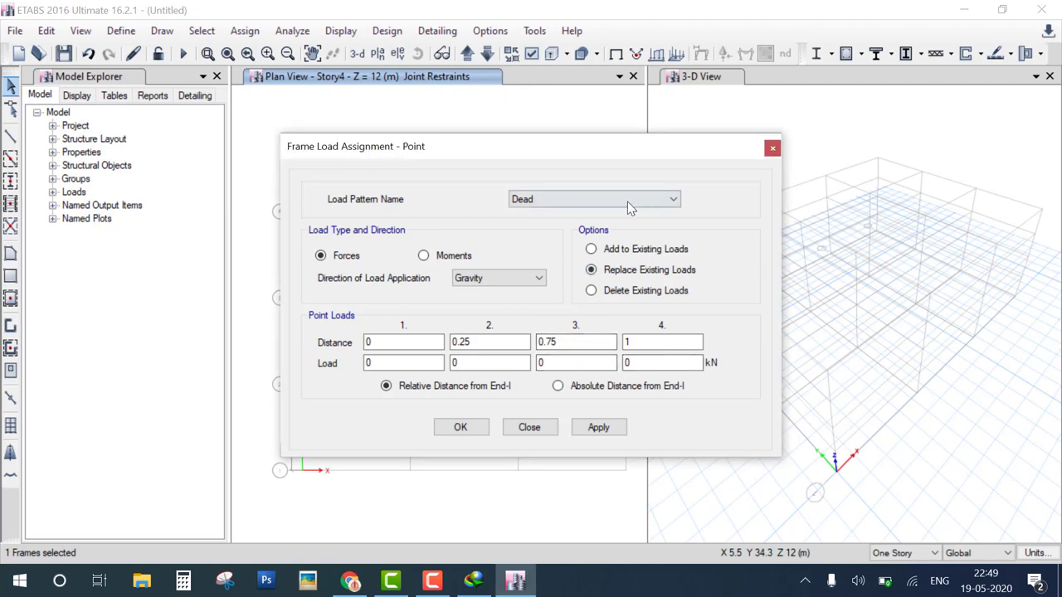
click(629, 201)
drag(688, 193, 765, 175)
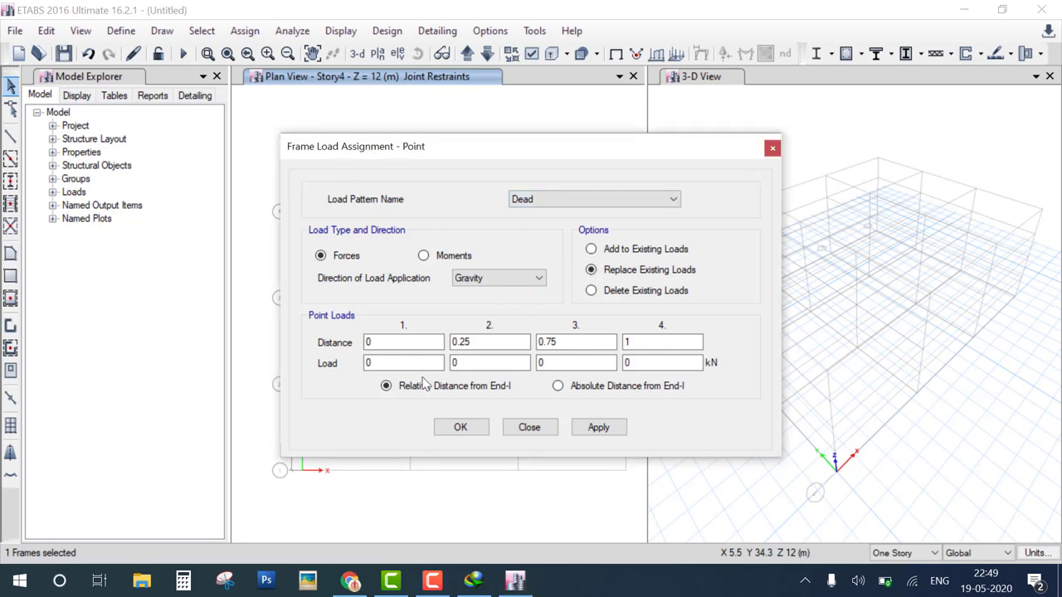
click(576, 391)
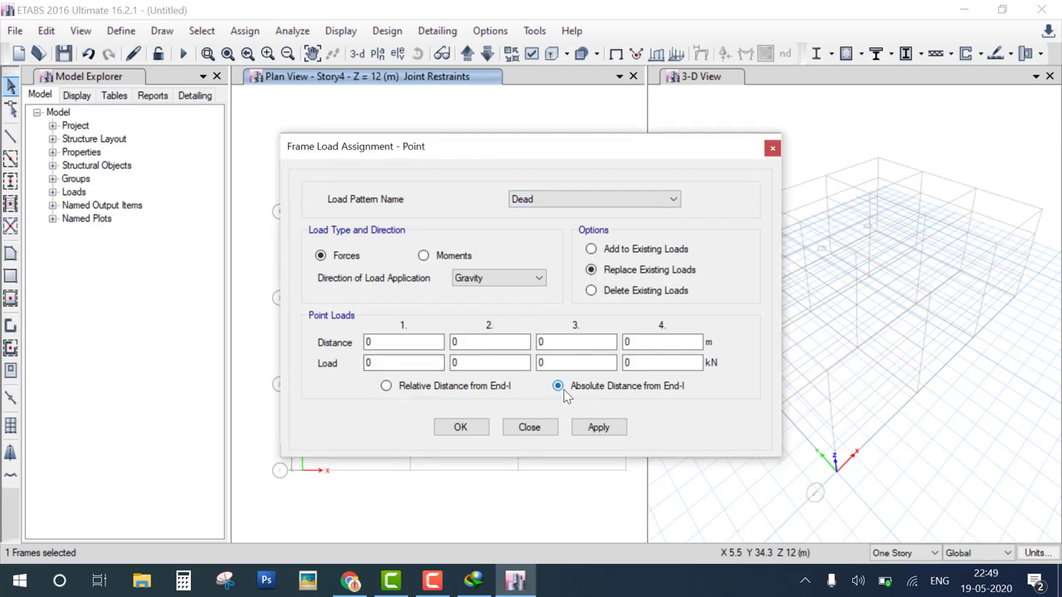
double_click(378, 343)
text(5)
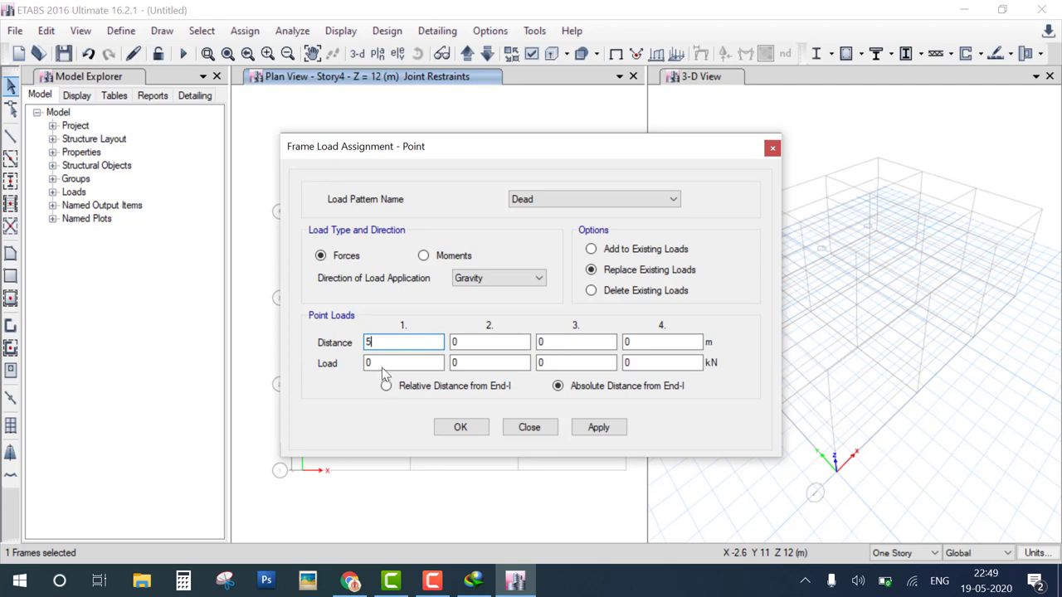
double_click(382, 368)
text(20)
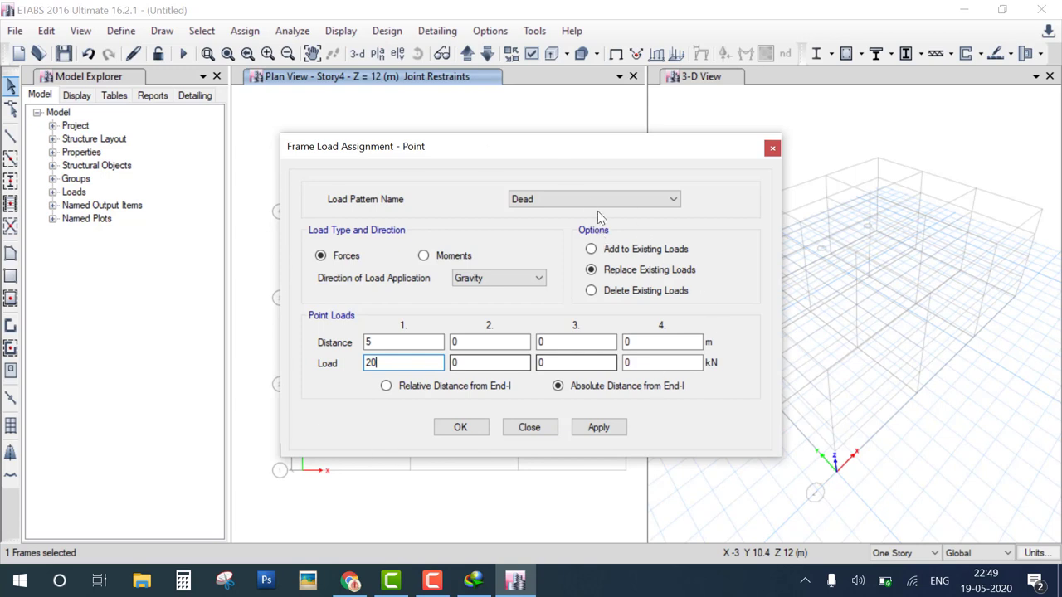
Mark the pattern, force type and direction settings, then apply the load.
drag(687, 192, 735, 176)
drag(308, 264, 378, 238)
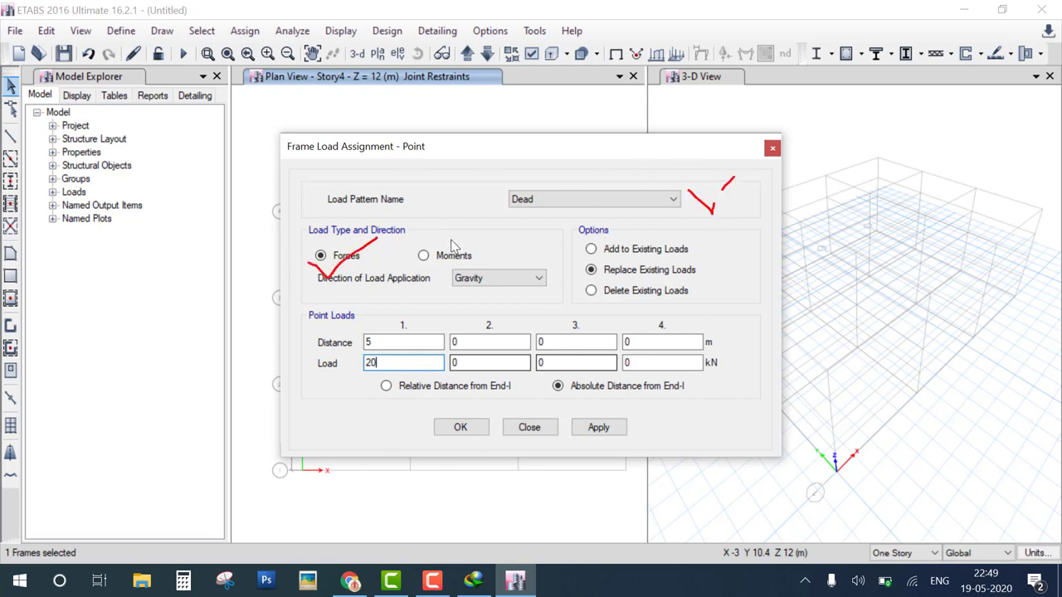
drag(448, 236, 509, 218)
key(Escape)
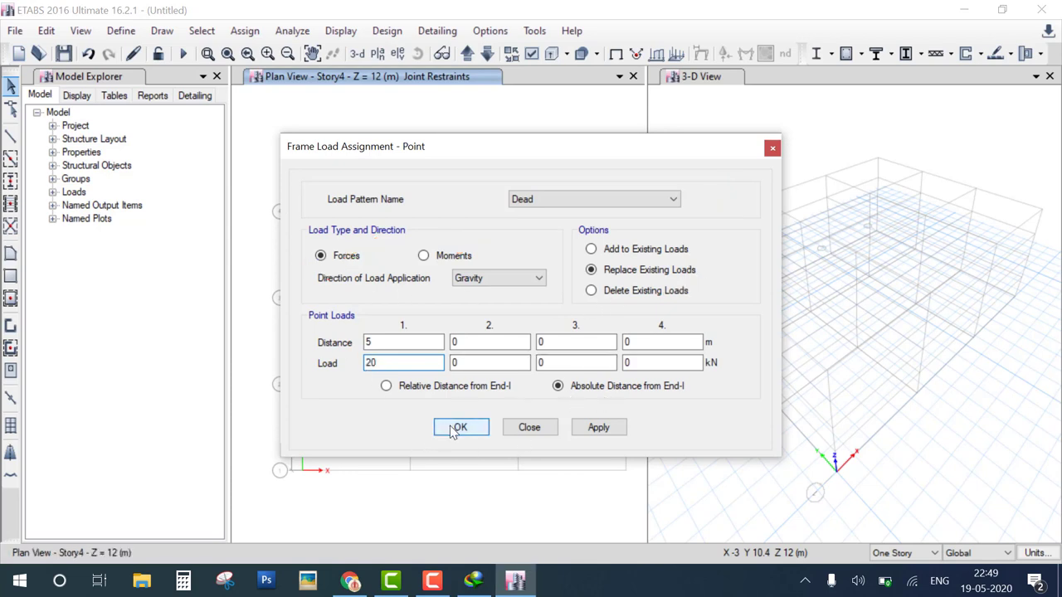
click(458, 427)
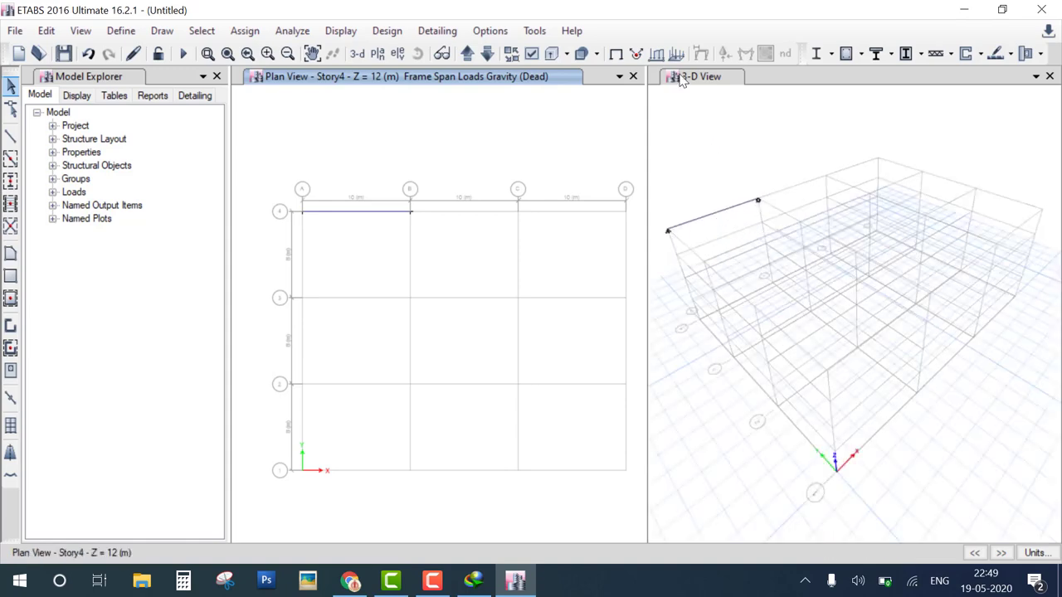
click(716, 135)
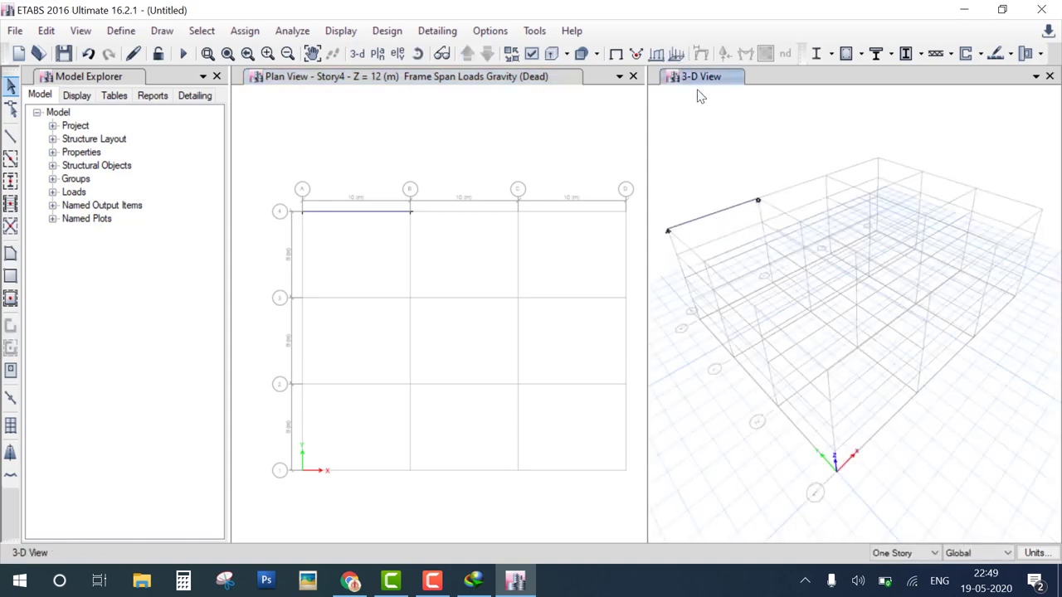
click(657, 55)
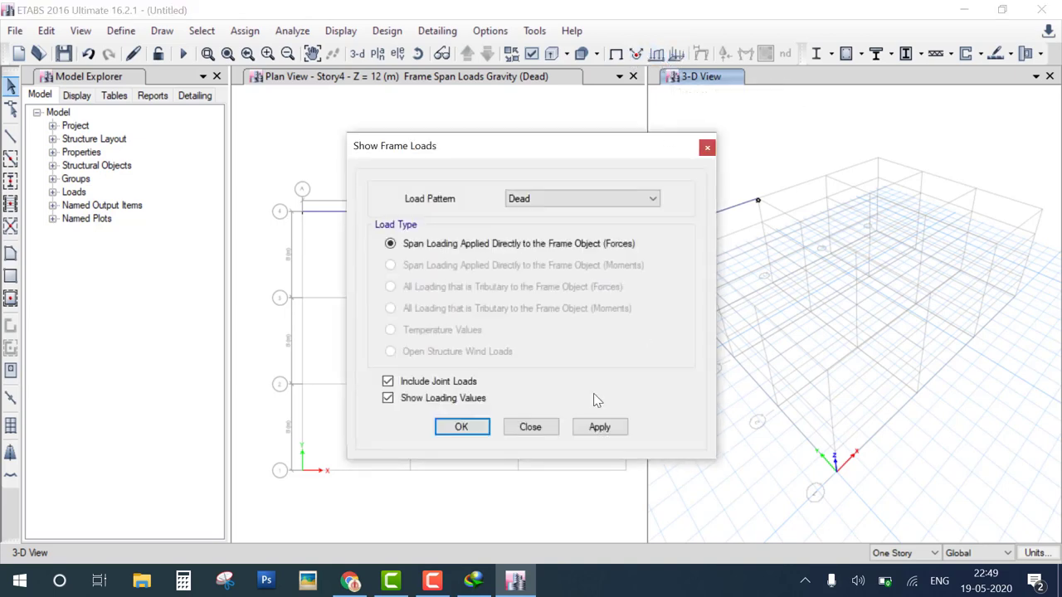
click(465, 429)
scroll(701, 179, up, 3)
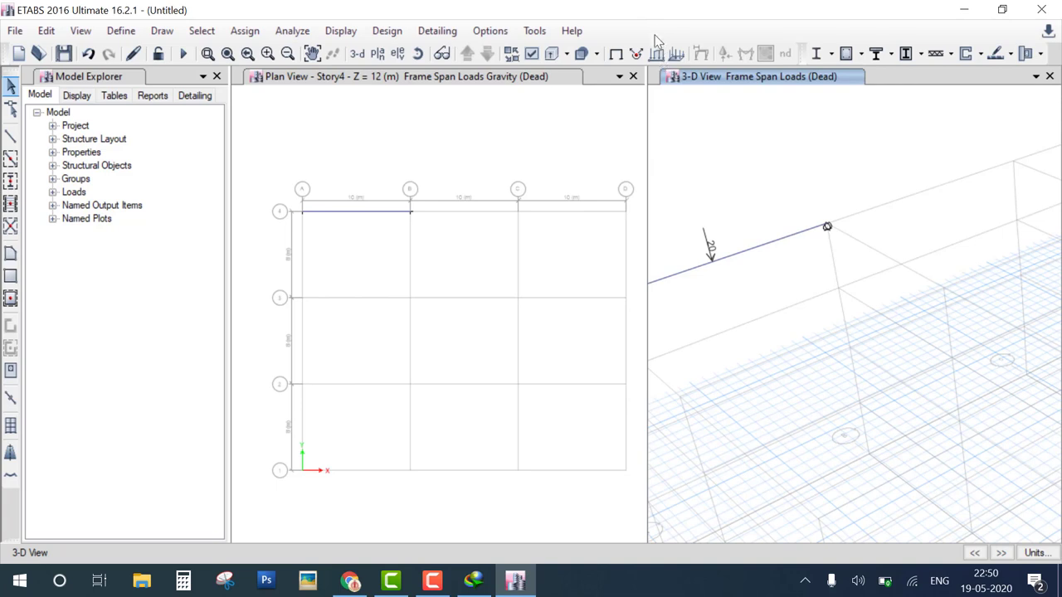
mouse_move(657, 21)
mouse_down()
mouse_move(662, 43)
mouse_move(670, 31)
mouse_up()
mouse_move(660, 45)
mouse_down()
mouse_move(655, 211)
mouse_move(680, 259)
mouse_up()
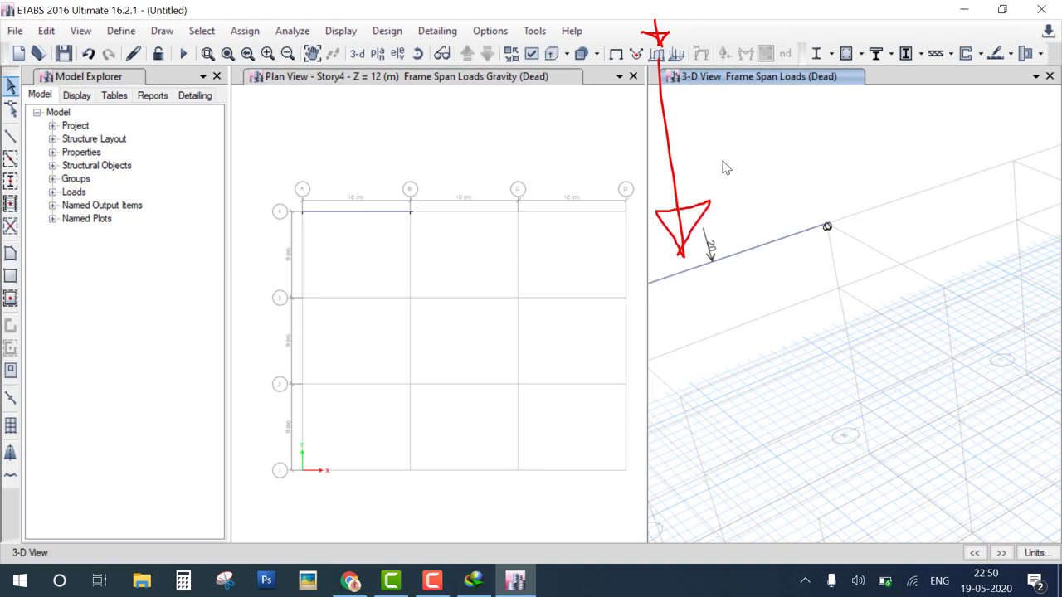
drag(723, 168, 773, 134)
key(Escape)
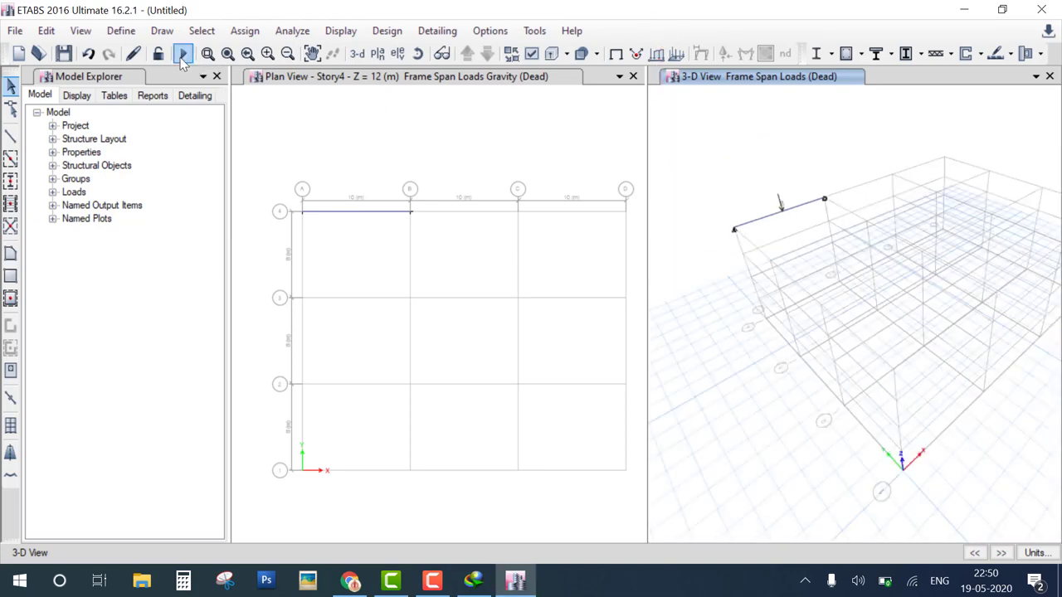
drag(181, 63, 168, 166)
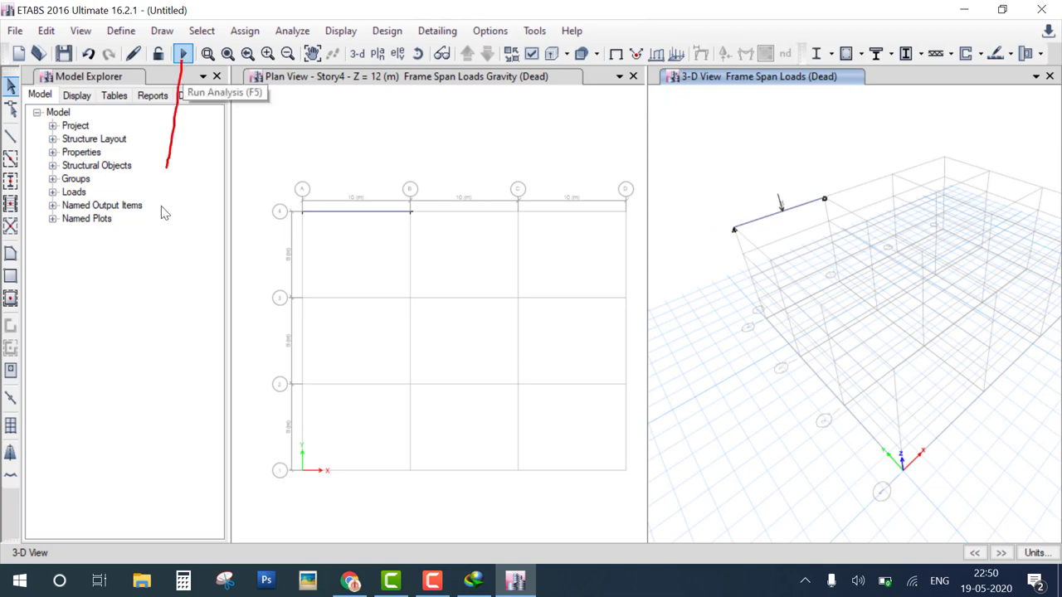
drag(164, 213, 157, 232)
drag(184, 58, 184, 60)
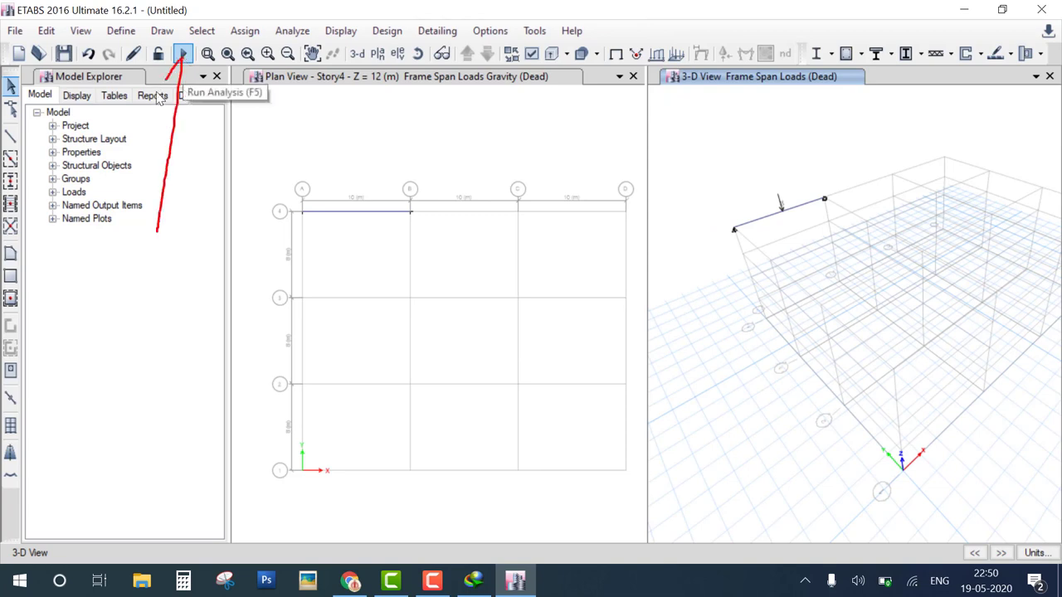
Run the analysis, saving the model as etbas1 when prompted.
click(186, 52)
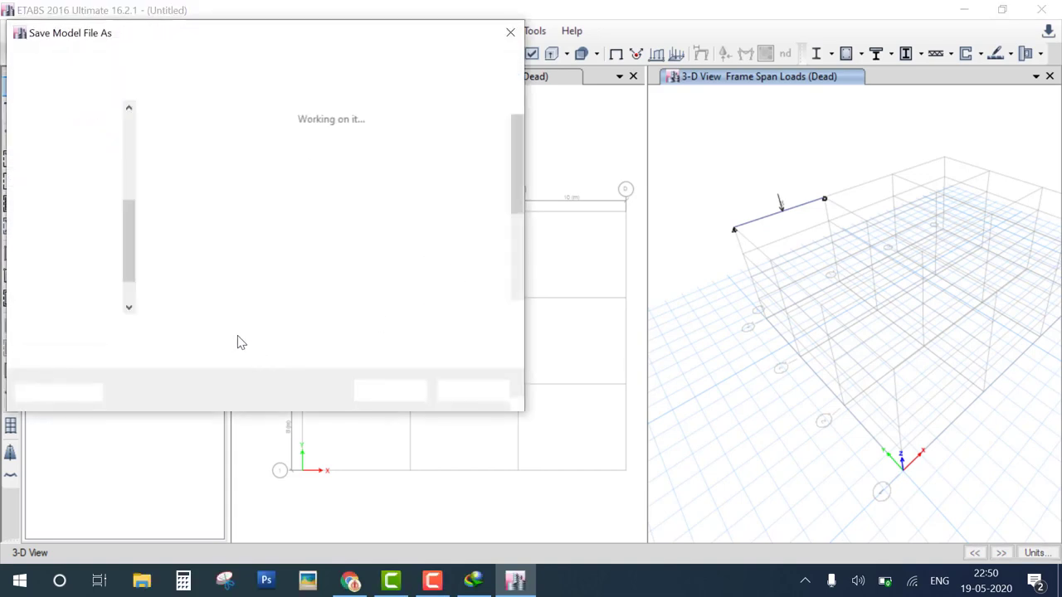
text(et)
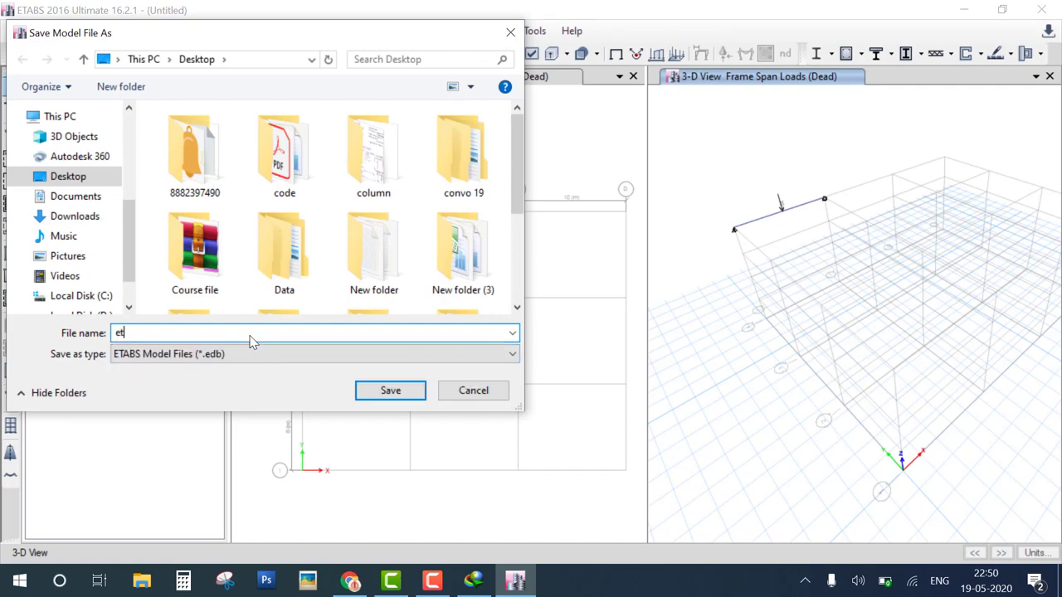
text(1)
click(384, 390)
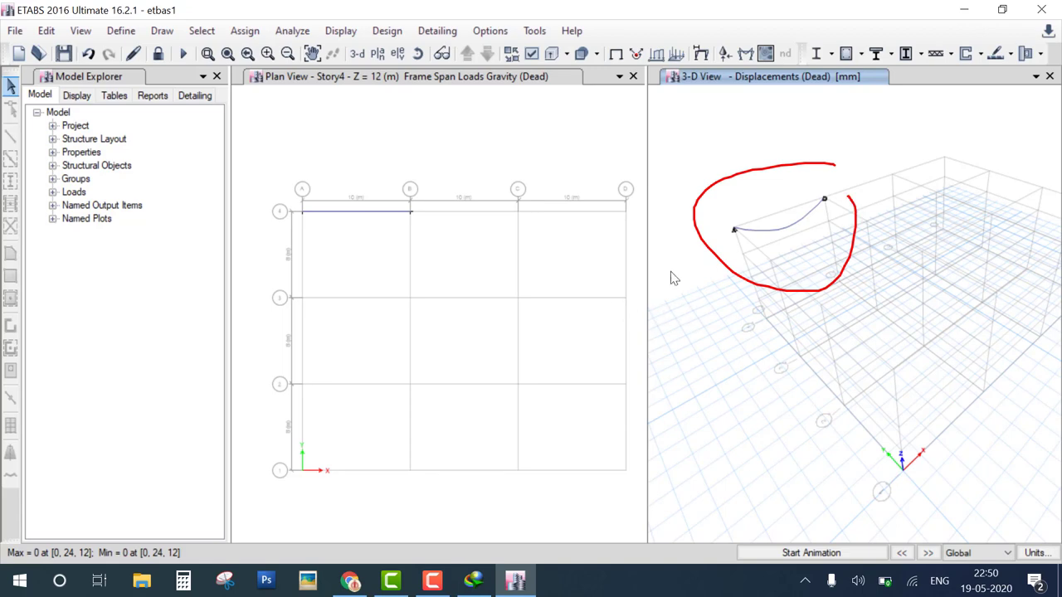
Close the plan view and zoom the 3-D displacement view onto the deflected beam.
click(633, 76)
scroll(442, 174, up, 2)
scroll(537, 261, up, 2)
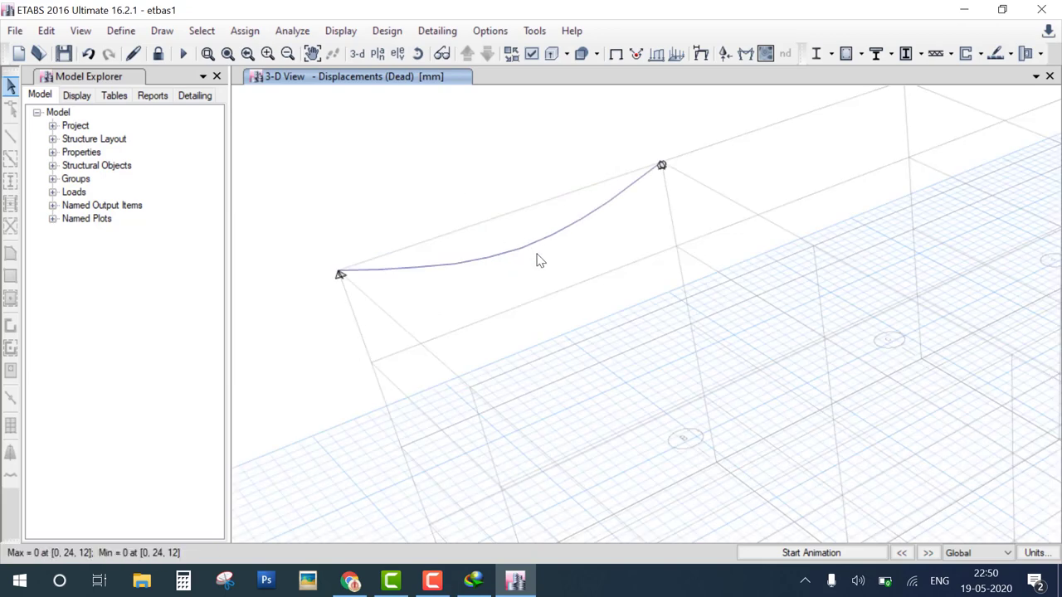
scroll(537, 260, down, 4)
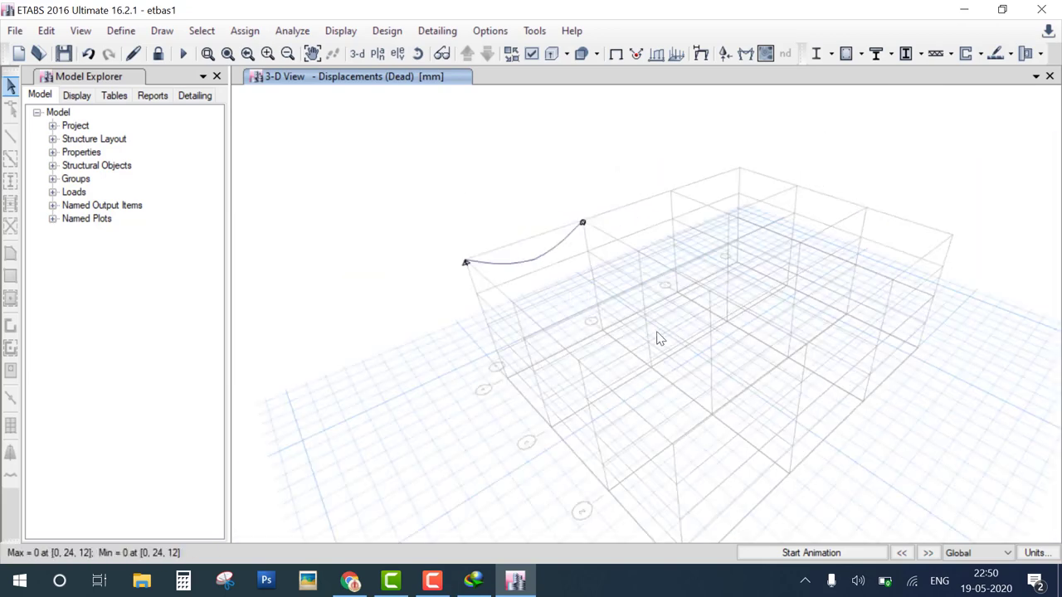
middle_drag(704, 390, 692, 360)
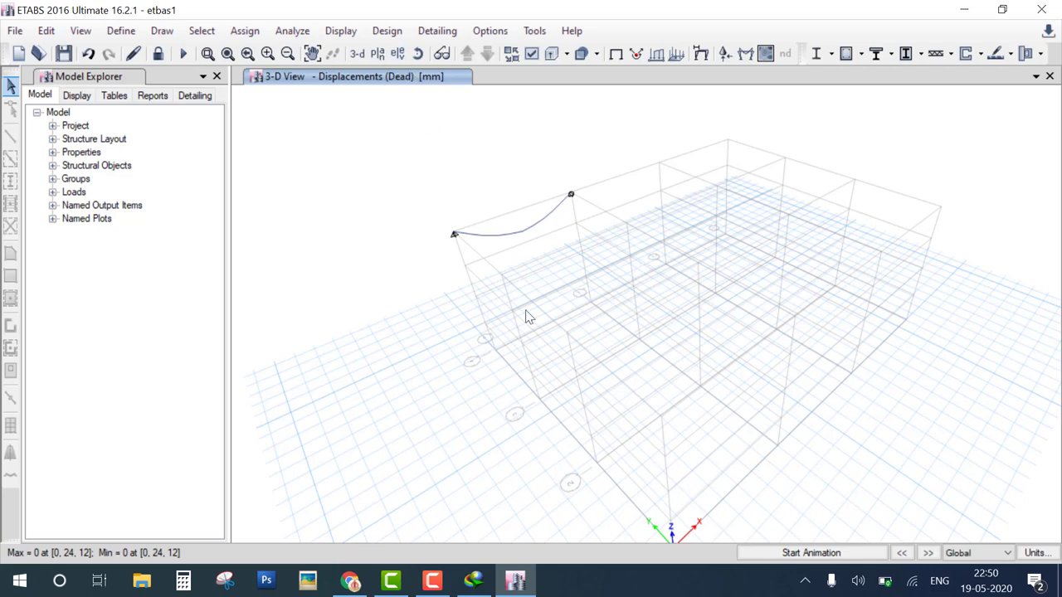
scroll(469, 367, up, 3)
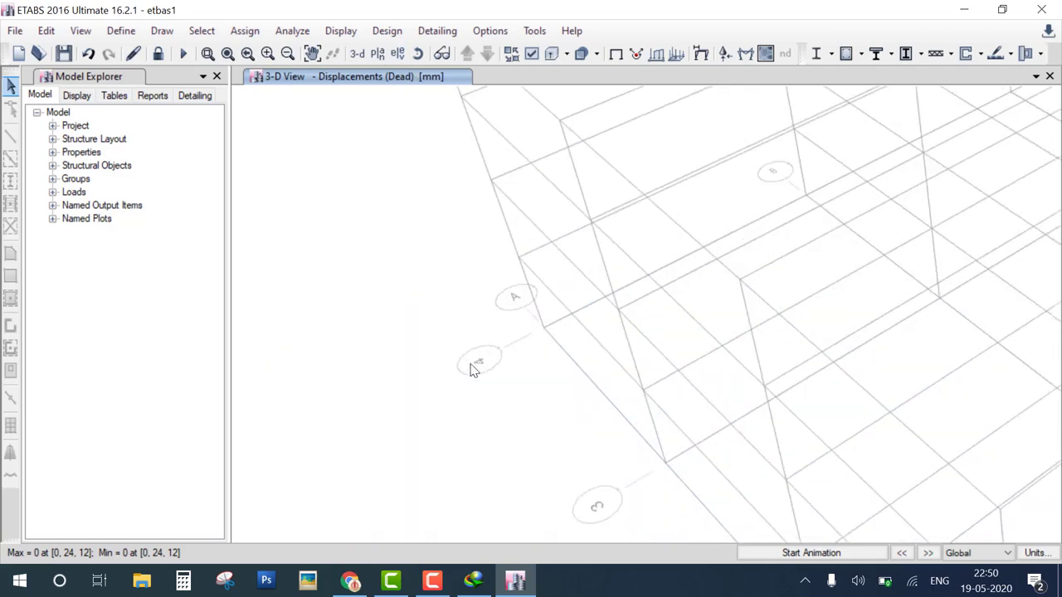
scroll(473, 365, up, 3)
scroll(693, 313, down, 5)
scroll(688, 327, up, 2)
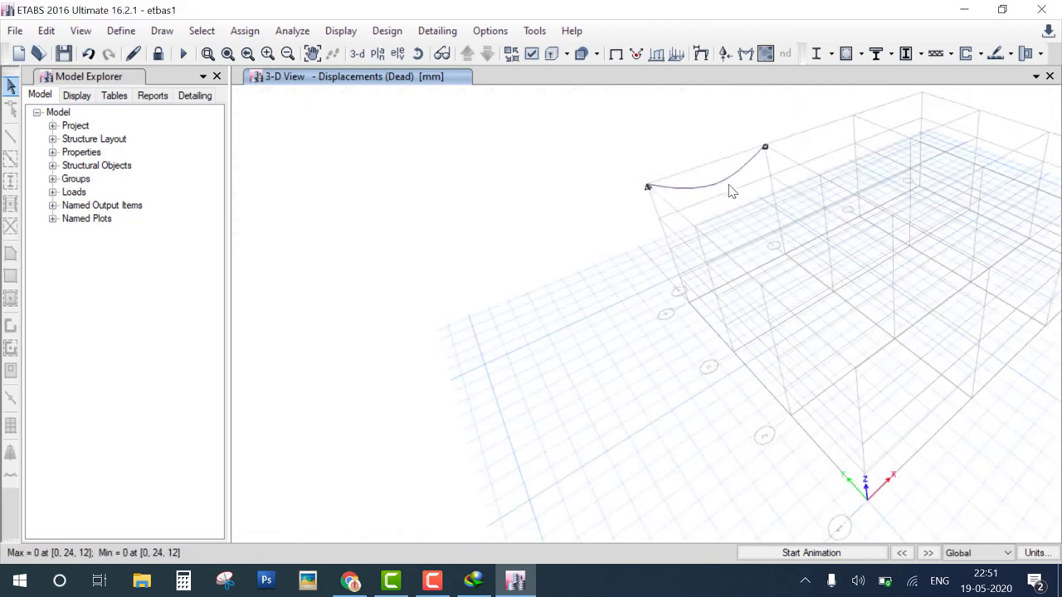
mouse_move(739, 206)
mouse_down()
mouse_move(719, 199)
mouse_move(730, 196)
mouse_up()
mouse_move(674, 308)
mouse_down()
mouse_move(669, 335)
mouse_move(681, 318)
mouse_up()
key(Escape)
Switch the view to gridline elevation 4.
click(398, 54)
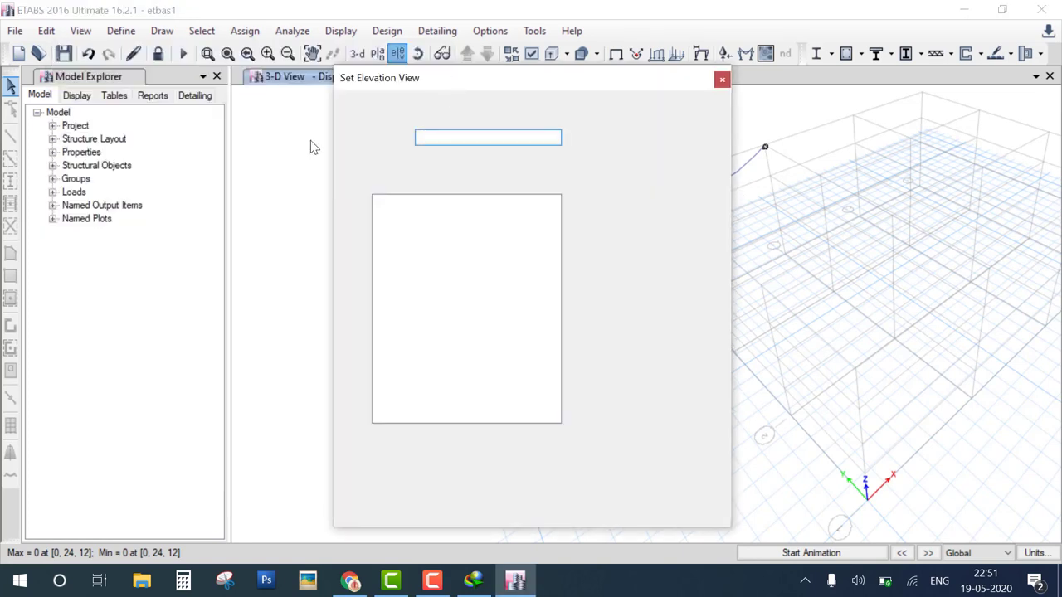
click(380, 265)
click(383, 277)
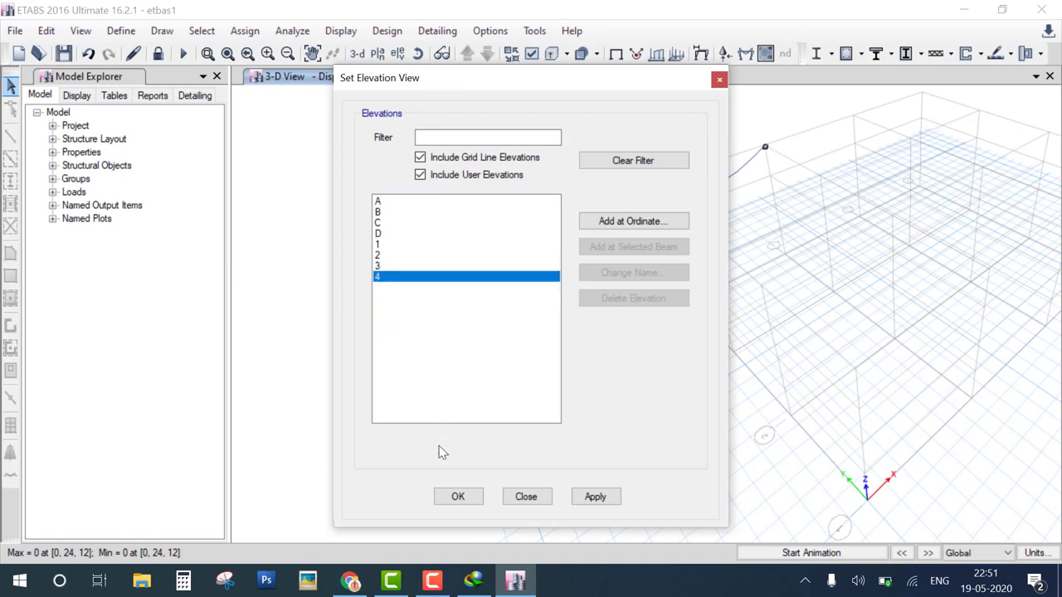
click(459, 498)
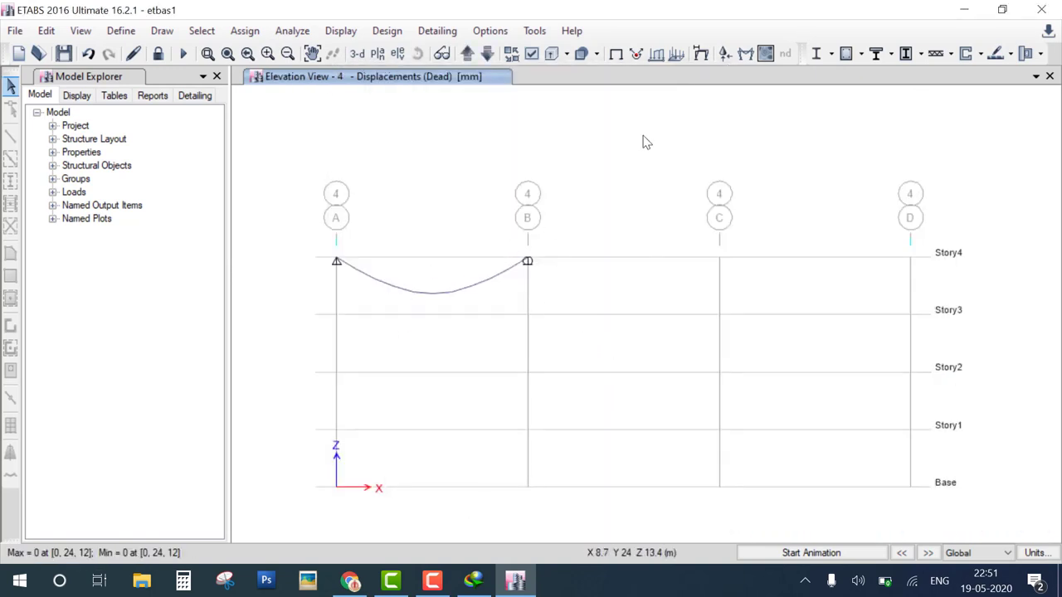
Display the Dead-case Moment 3-3 diagram with values at controlling stations.
click(746, 54)
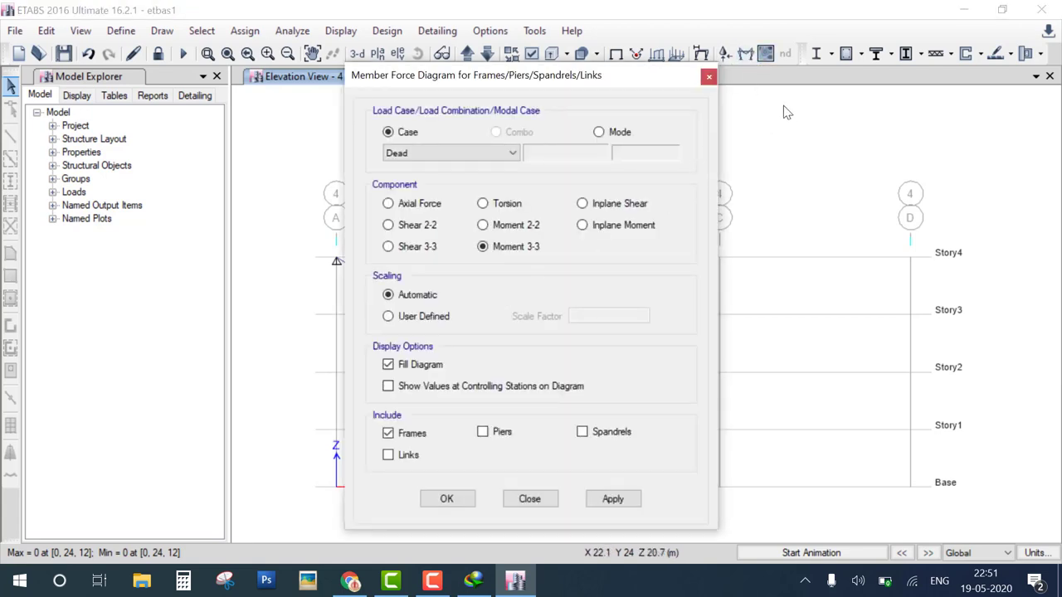
drag(752, 67, 770, 239)
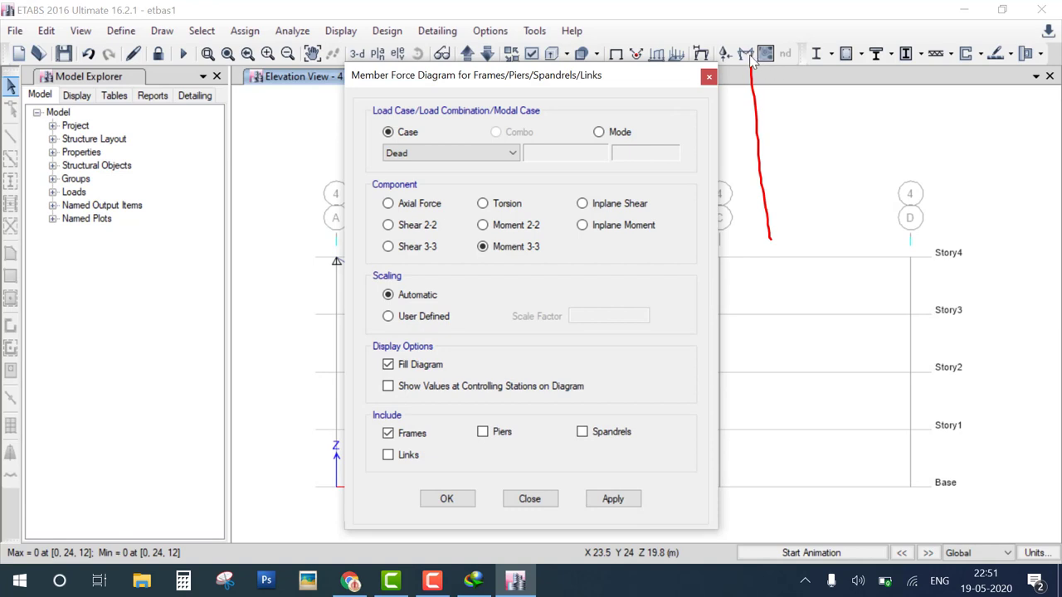
mouse_move(751, 60)
mouse_down()
mouse_move(778, 96)
mouse_move(750, 52)
mouse_up()
drag(537, 249, 567, 254)
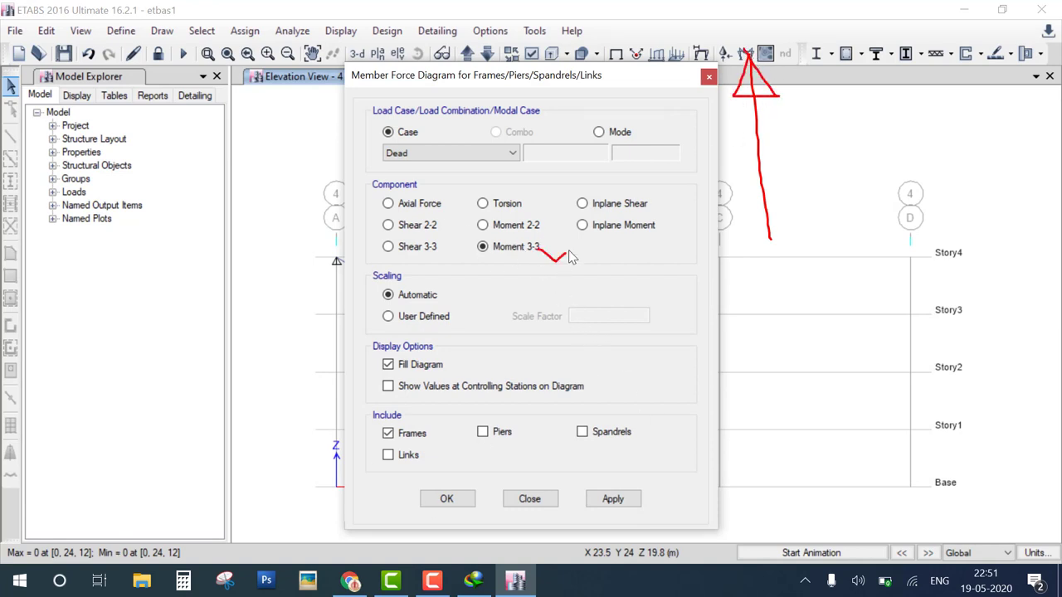
click(482, 386)
click(458, 498)
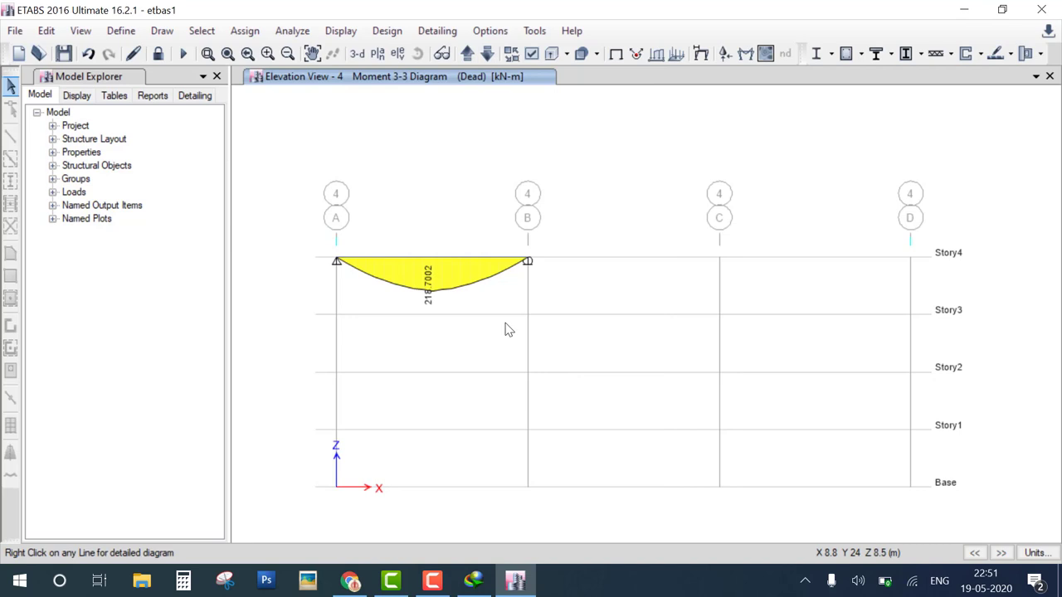
click(724, 53)
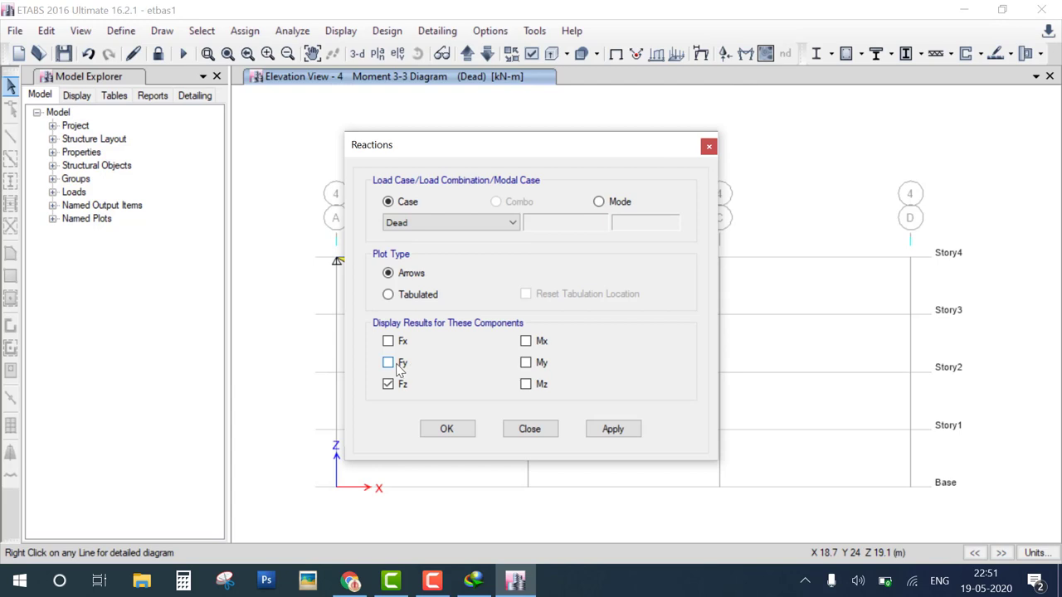
click(465, 430)
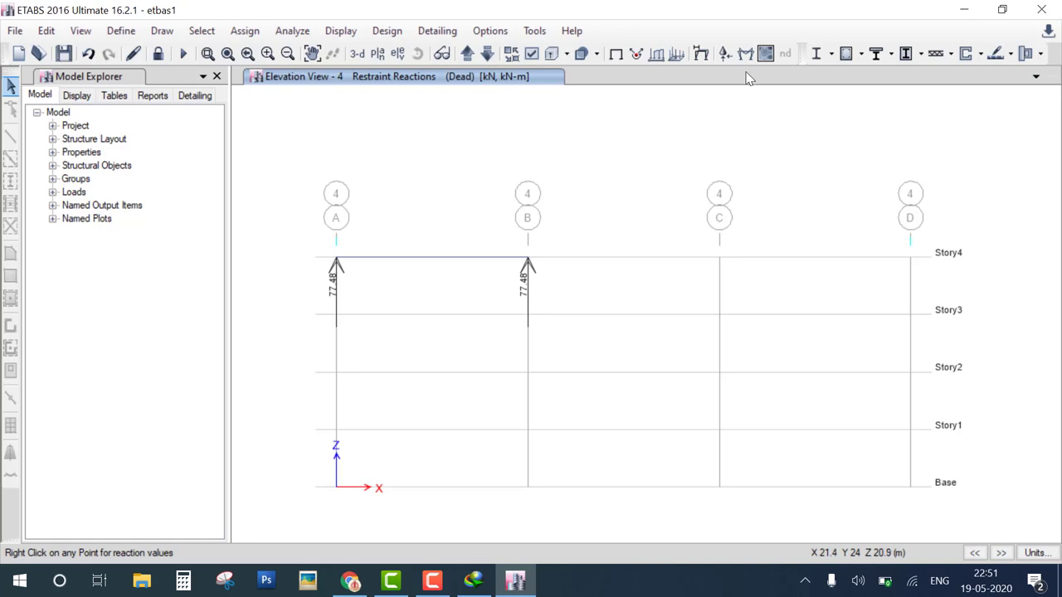
click(701, 53)
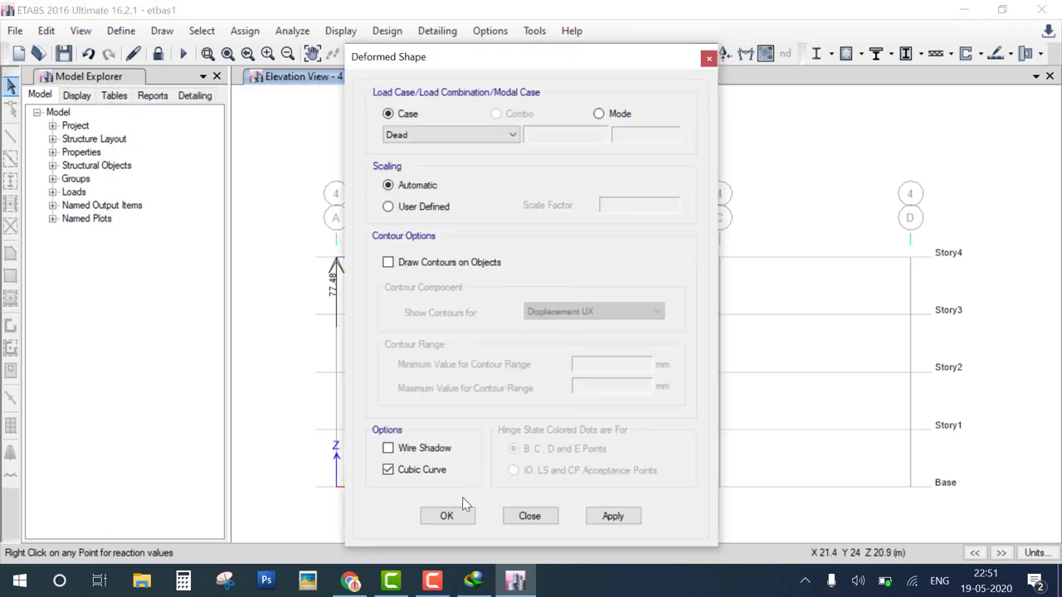
click(448, 516)
click(745, 53)
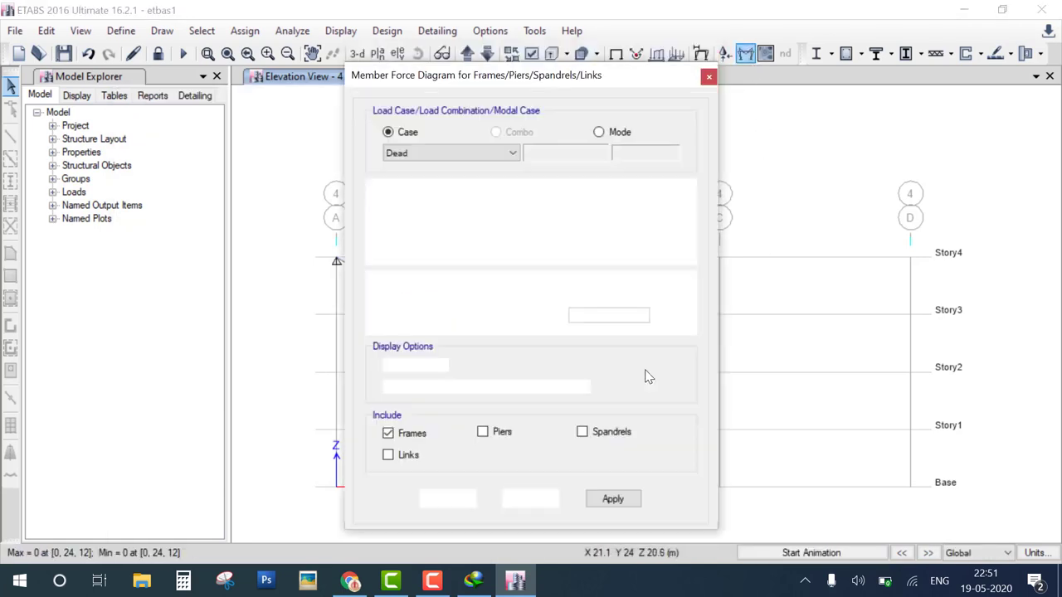
click(455, 501)
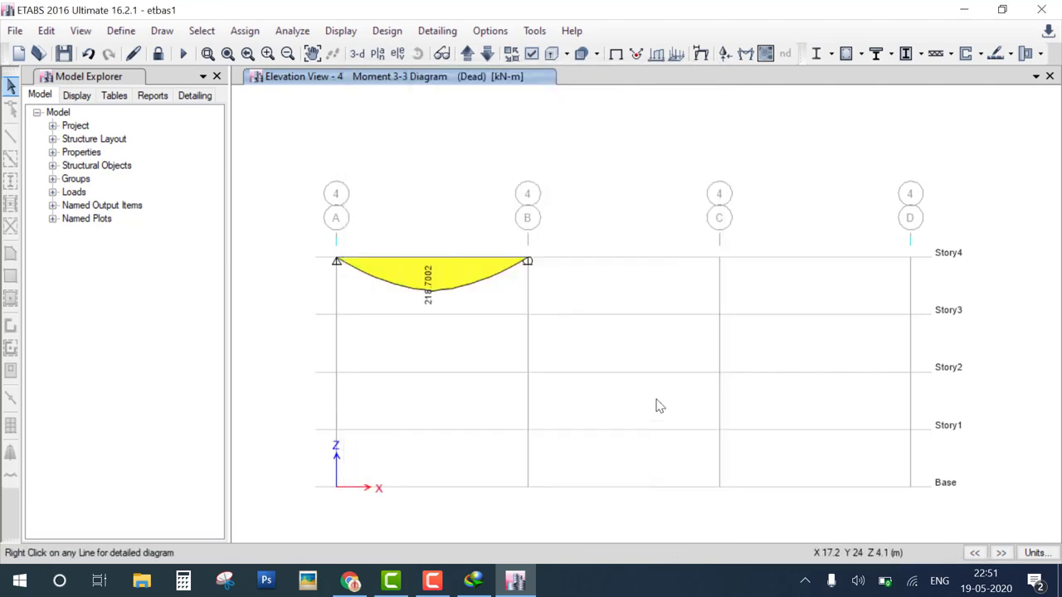
Open the Diagram for Beam B1 window beside the model and mark its moment diagram.
right_click(444, 260)
mouse_move(595, 15)
mouse_down()
mouse_move(880, 50)
mouse_move(871, 53)
mouse_up()
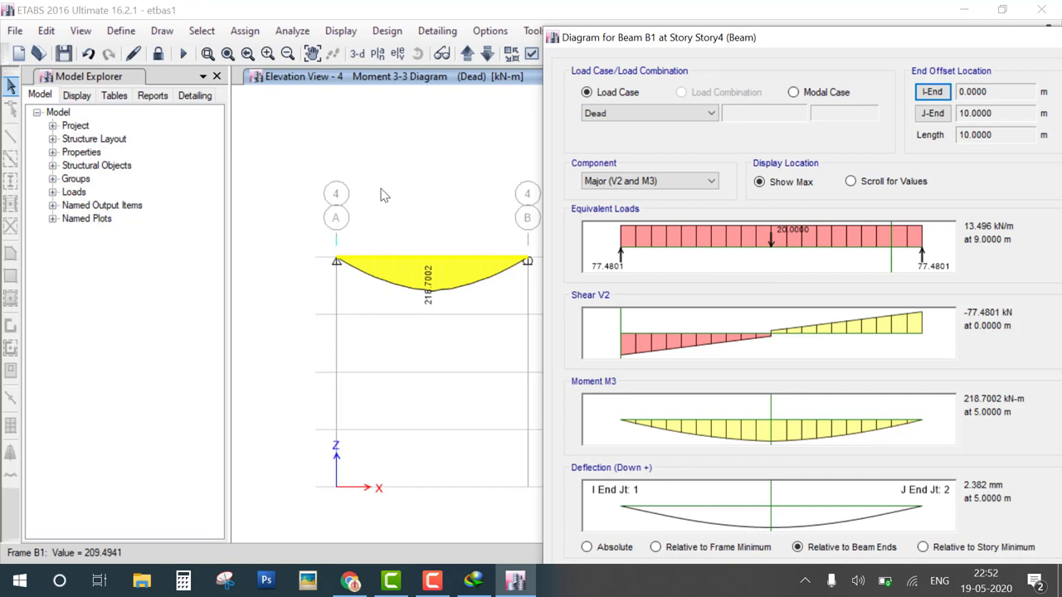
drag(292, 225, 368, 201)
Mark beam B1's equivalent loads, 77.4801 kN shear V2, 218.7002 kN-m M3 moment and 2.382 mm deflection.
drag(891, 41, 727, 10)
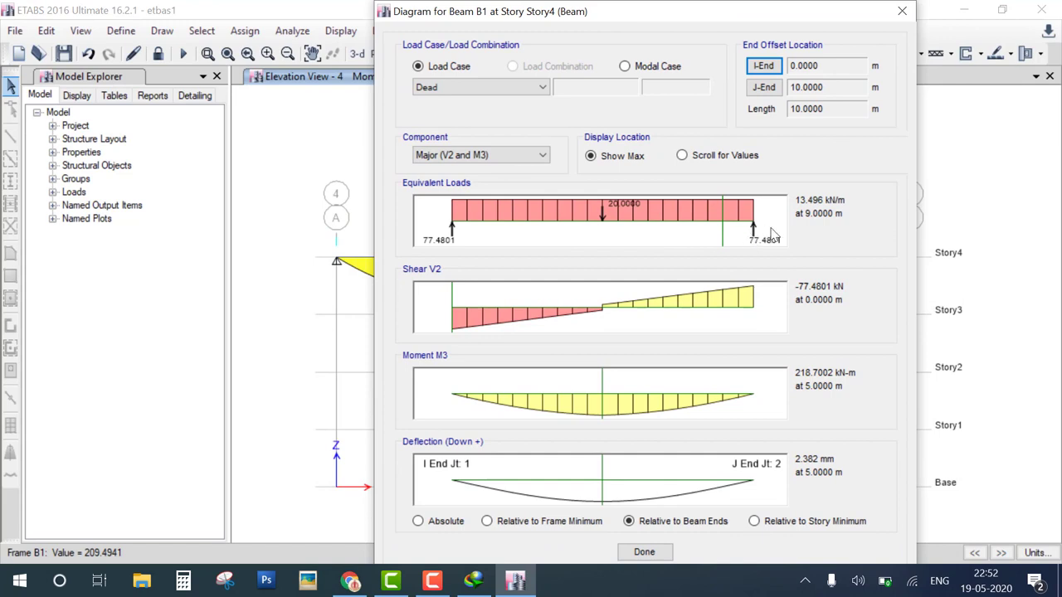
drag(770, 226, 896, 168)
drag(730, 305, 793, 276)
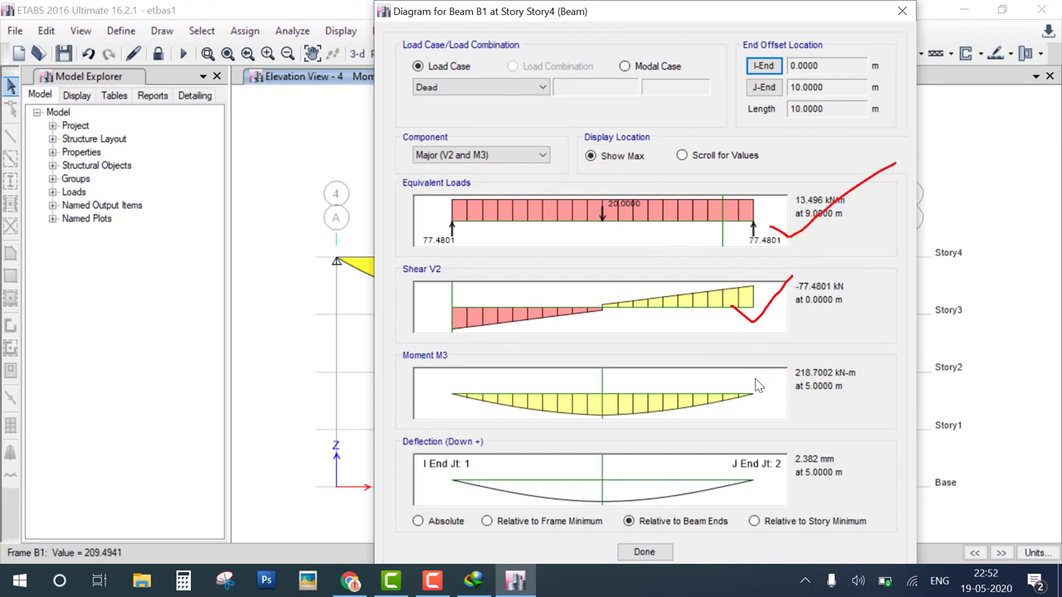
drag(729, 395, 757, 419)
drag(686, 486, 867, 411)
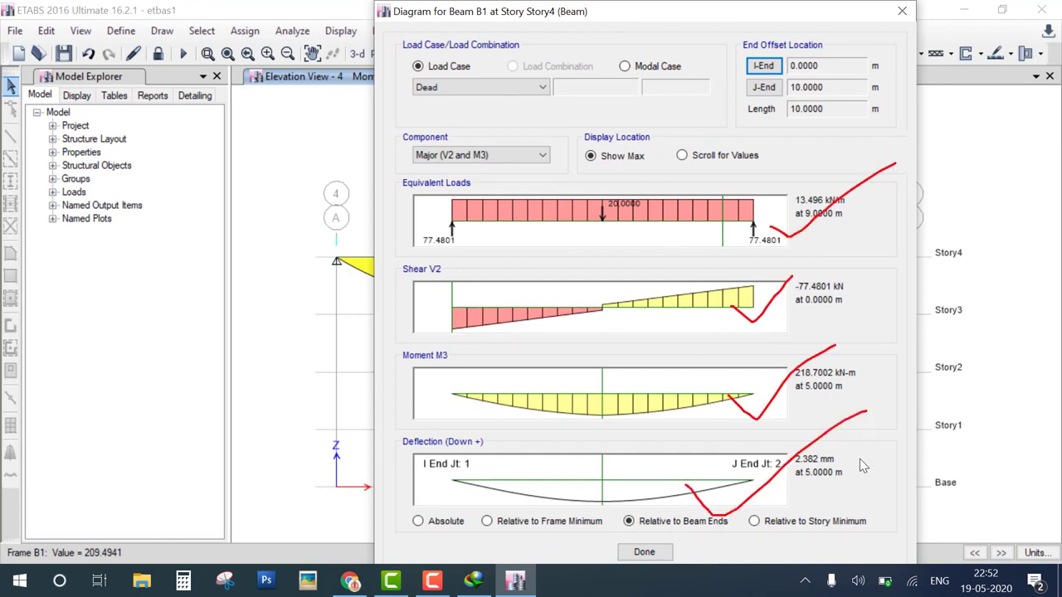